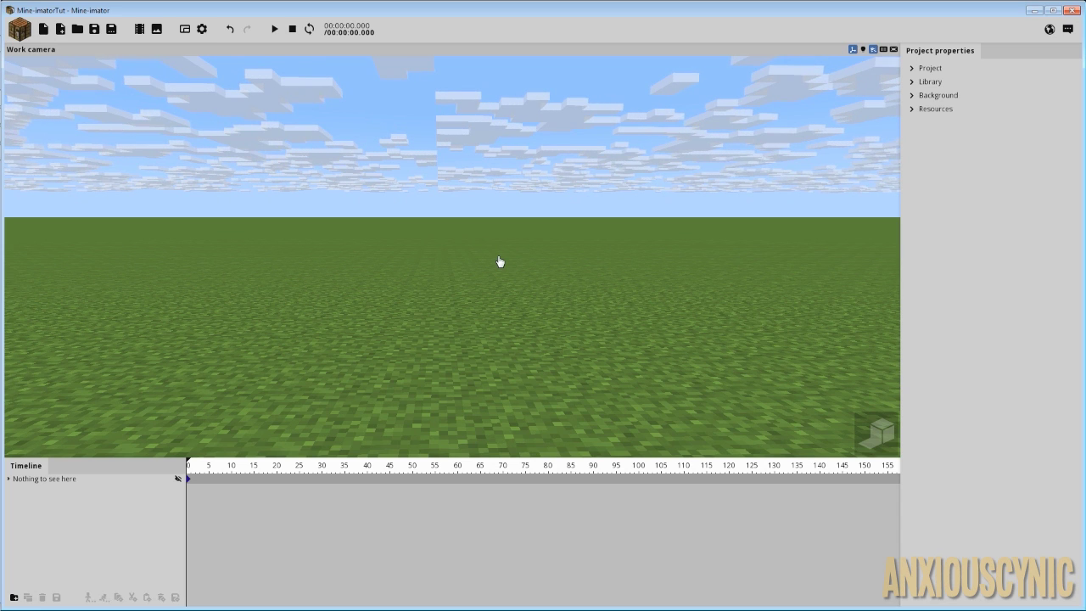
Add a Human character with the default skin to the empty scene.
{"action": "left_click", "coordinate": [19, 30]}
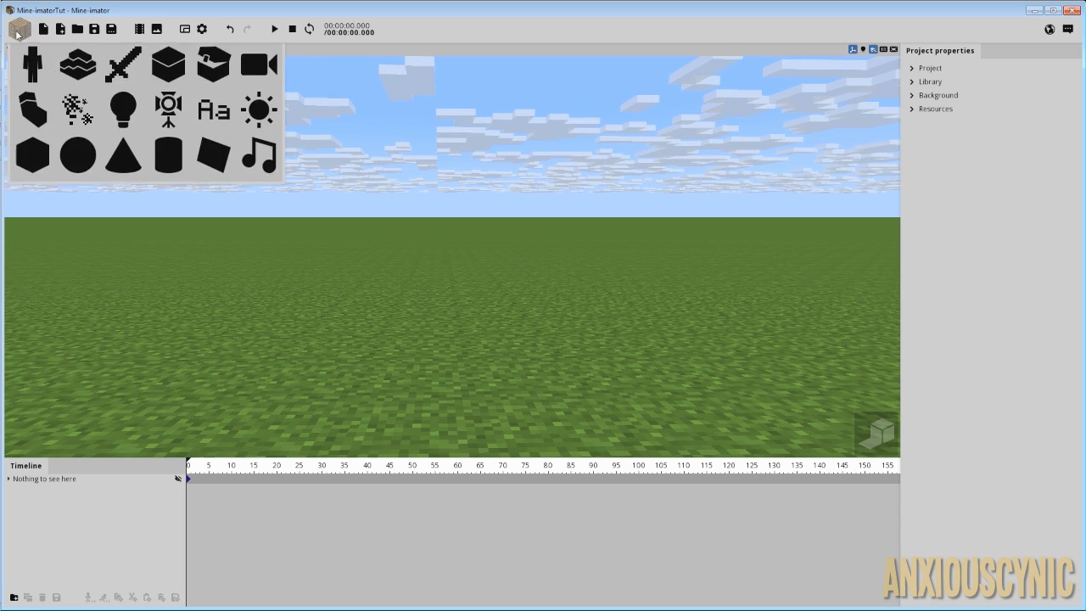
{"action": "left_click", "coordinate": [32, 65]}
{"action": "left_click", "coordinate": [381, 327]}
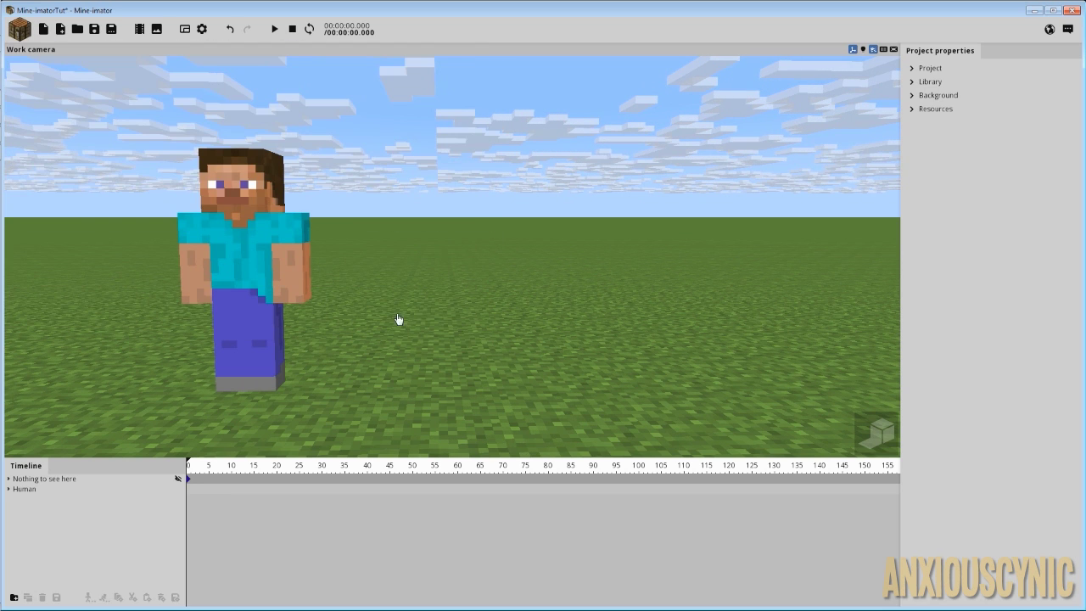
{"action": "right_click_drag", "start_coordinate": [361, 261], "coordinate": [326, 290]}
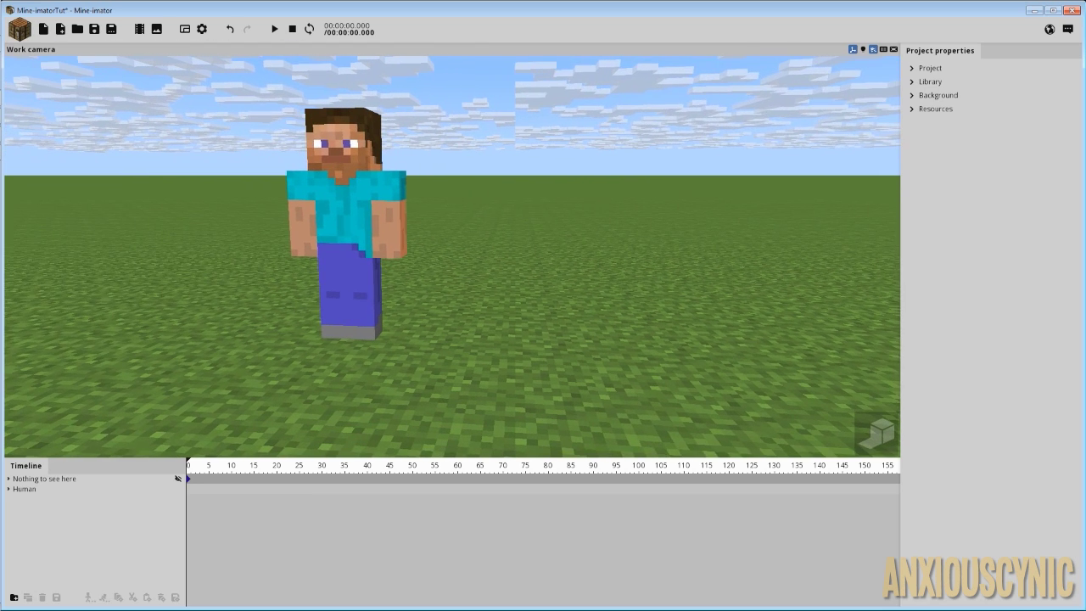
Select the Human and view it from the front, back and side.
{"action": "left_click", "coordinate": [60, 490]}
{"action": "right_click_drag", "start_coordinate": [539, 231], "coordinate": [431, 207]}
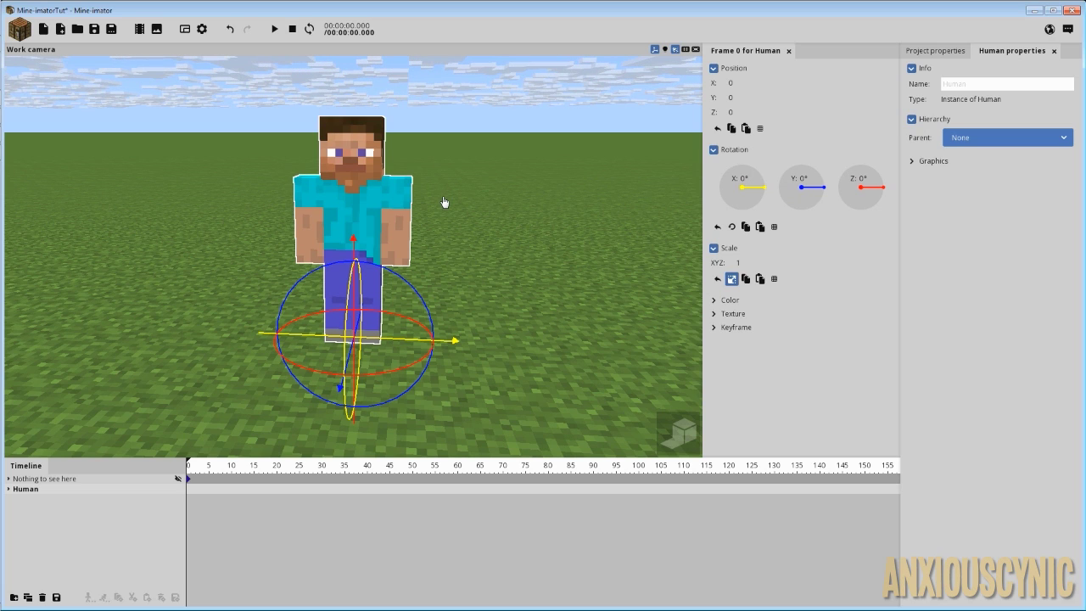
{"action": "mouse_move", "coordinate": [451, 202]}
{"action": "middle_mouse_down"}
{"action": "mouse_move", "coordinate": [662, 212]}
{"action": "mouse_move", "coordinate": [458, 202]}
{"action": "middle_mouse_up"}
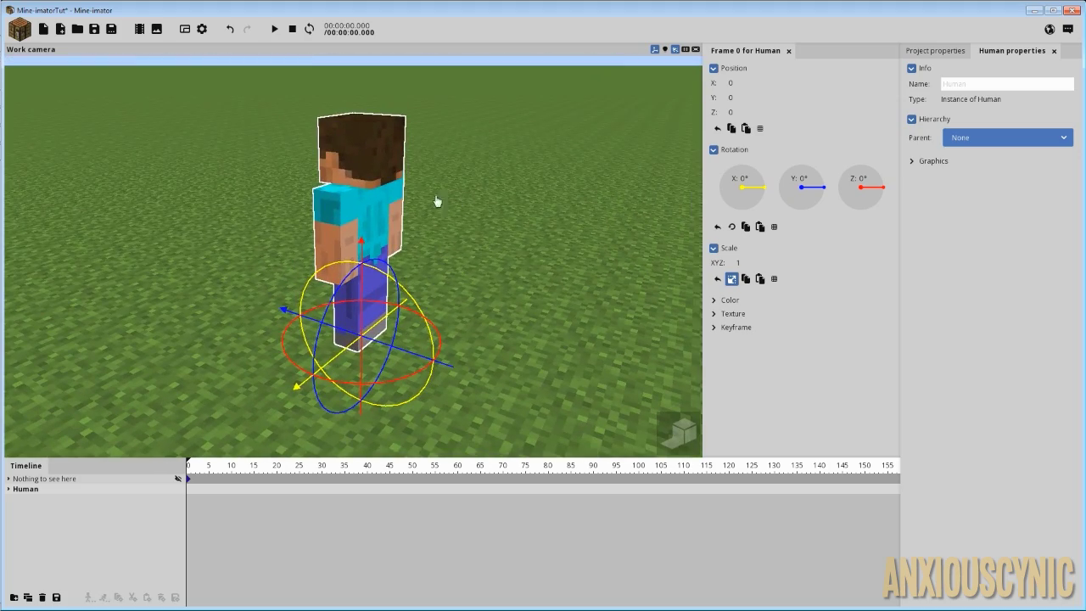
{"action": "middle_click_drag", "start_coordinate": [379, 242], "coordinate": [423, 260]}
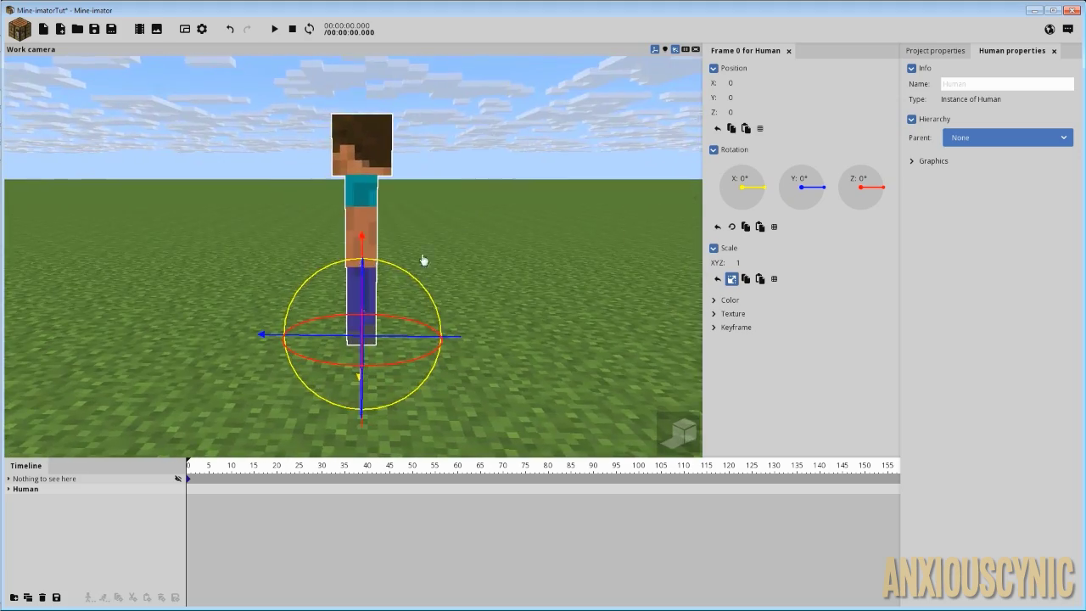
{"action": "middle_click_drag", "start_coordinate": [485, 173], "coordinate": [468, 176]}
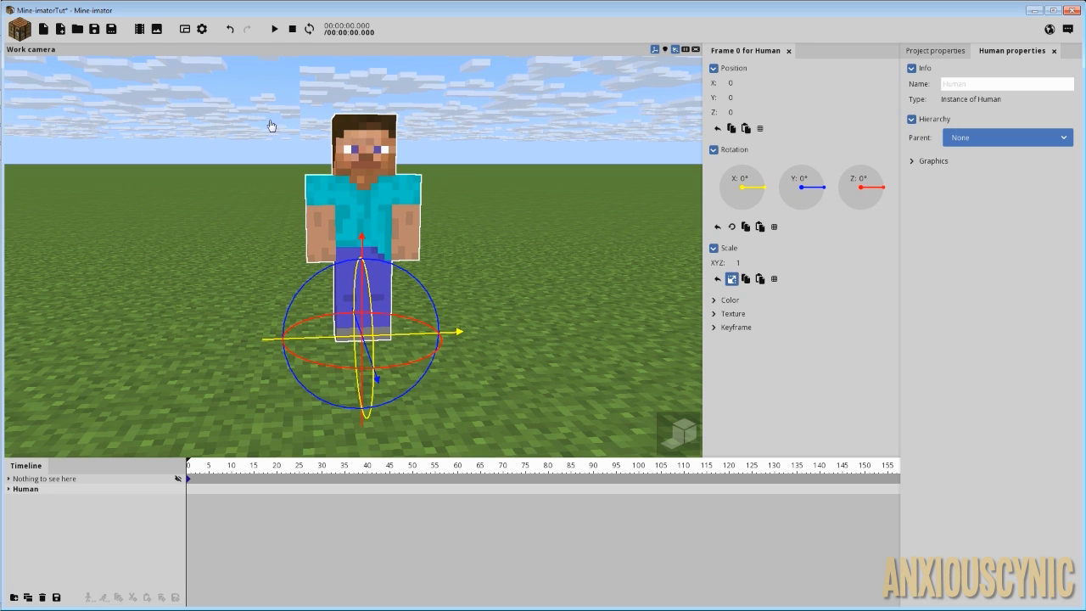
Create a Water block with the Minecraft texture in the scene.
{"action": "left_click", "coordinate": [19, 30]}
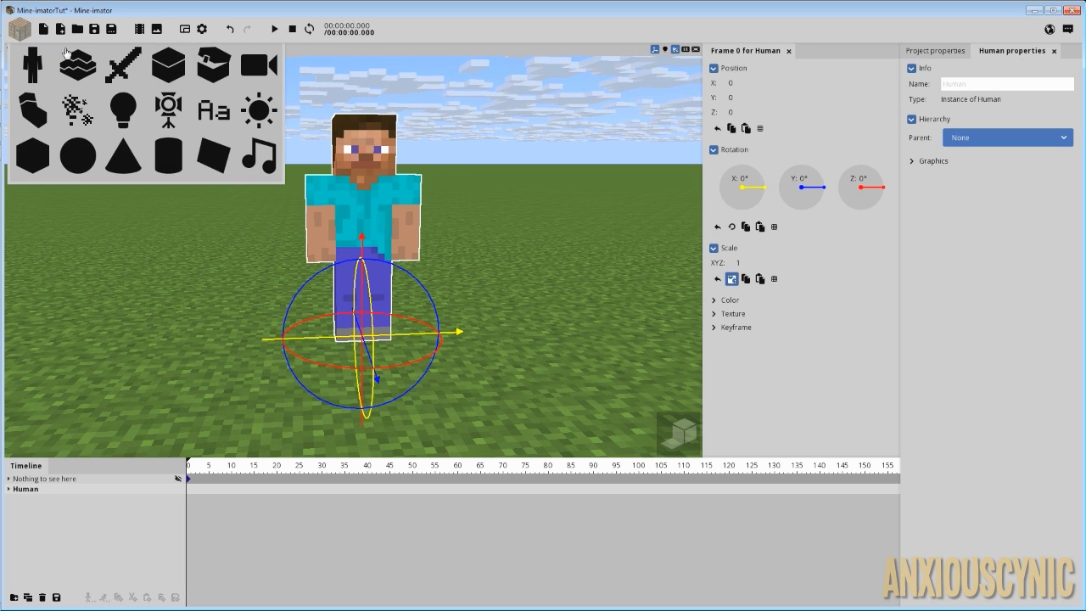
{"action": "left_click", "coordinate": [168, 65]}
{"action": "left_click", "coordinate": [412, 182]}
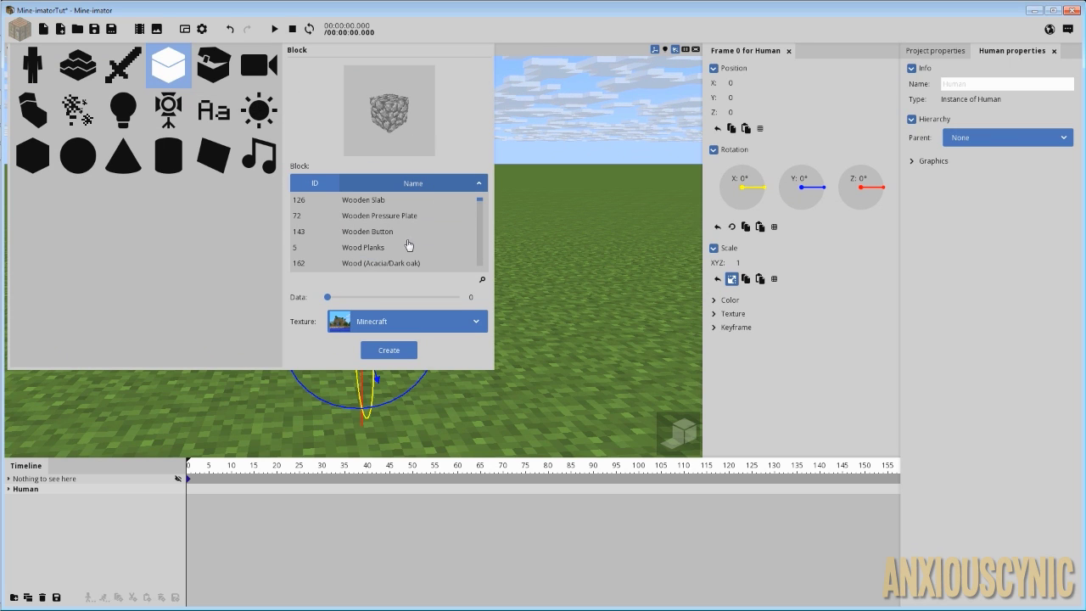
{"action": "left_click", "coordinate": [422, 246]}
{"action": "scroll", "coordinate": [423, 244], "scroll_direction": "down", "scroll_amount": 4}
{"action": "scroll", "coordinate": [419, 247], "scroll_direction": "down", "scroll_amount": 5}
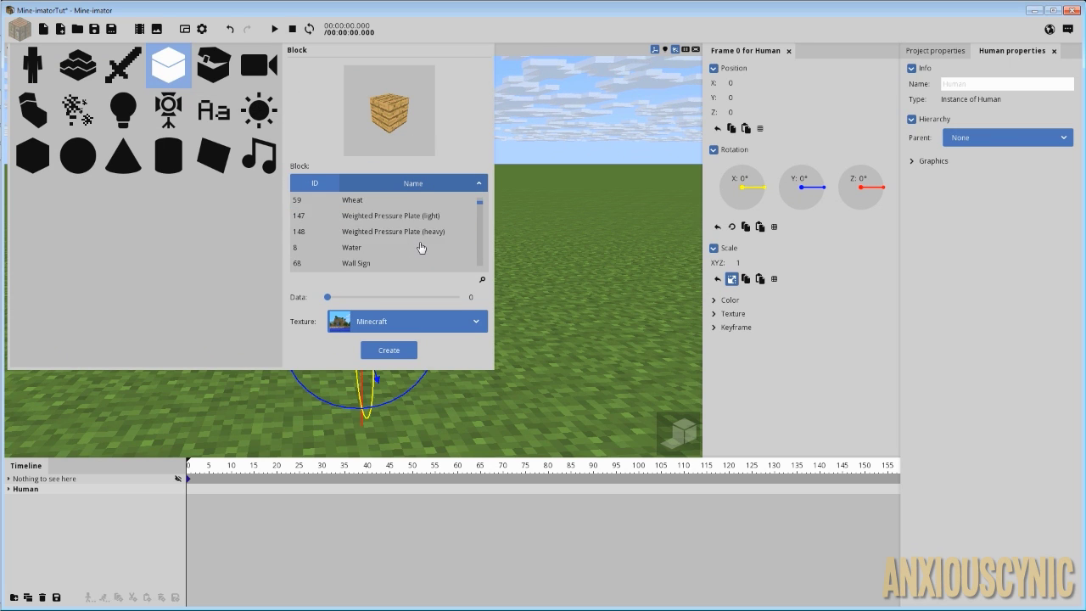
{"action": "scroll", "coordinate": [399, 242], "scroll_direction": "up", "scroll_amount": 2}
{"action": "left_click", "coordinate": [360, 234]}
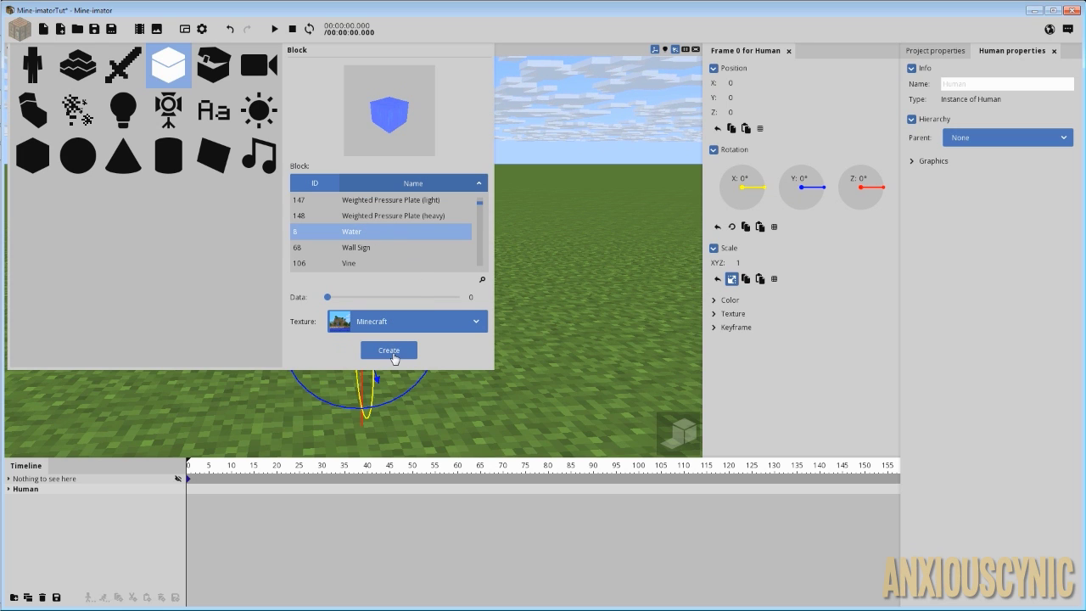
{"action": "left_click", "coordinate": [392, 355]}
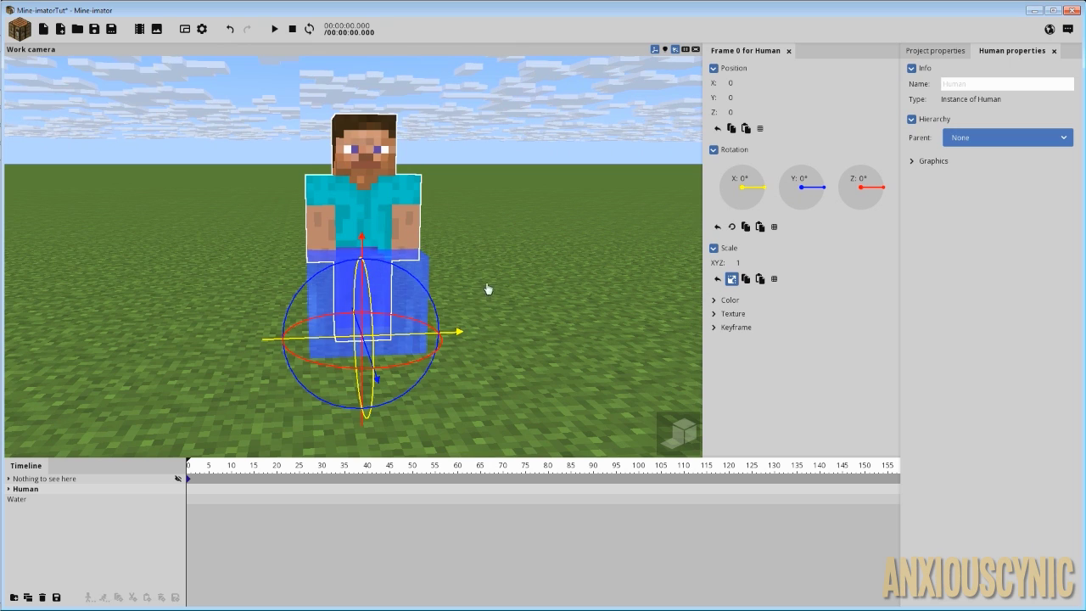
{"action": "middle_click_drag", "start_coordinate": [472, 260], "coordinate": [436, 245]}
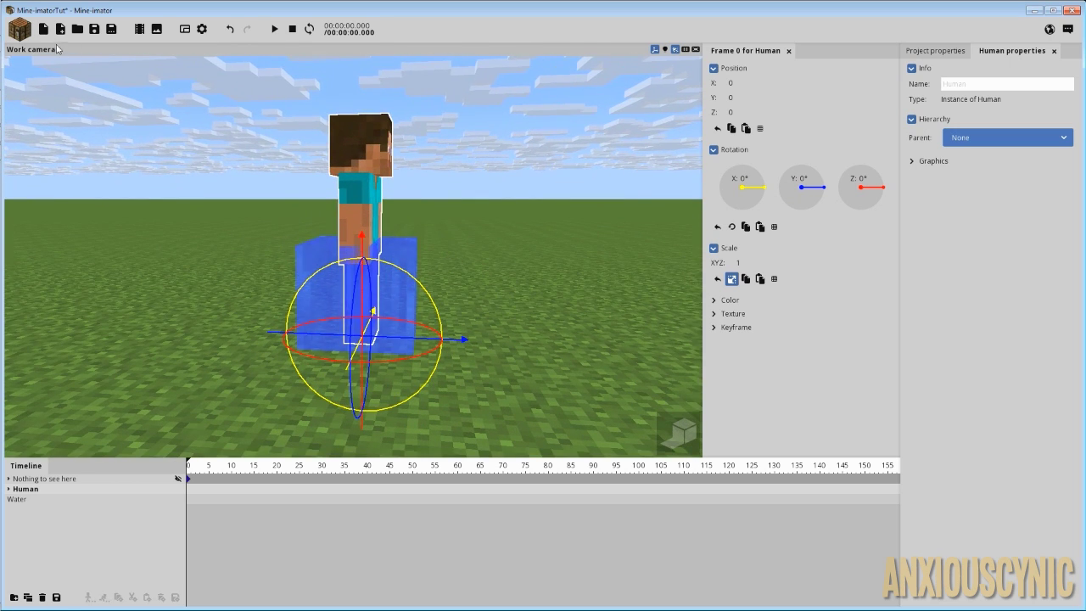
{"action": "left_click", "coordinate": [14, 598]}
{"action": "left_click", "coordinate": [168, 67]}
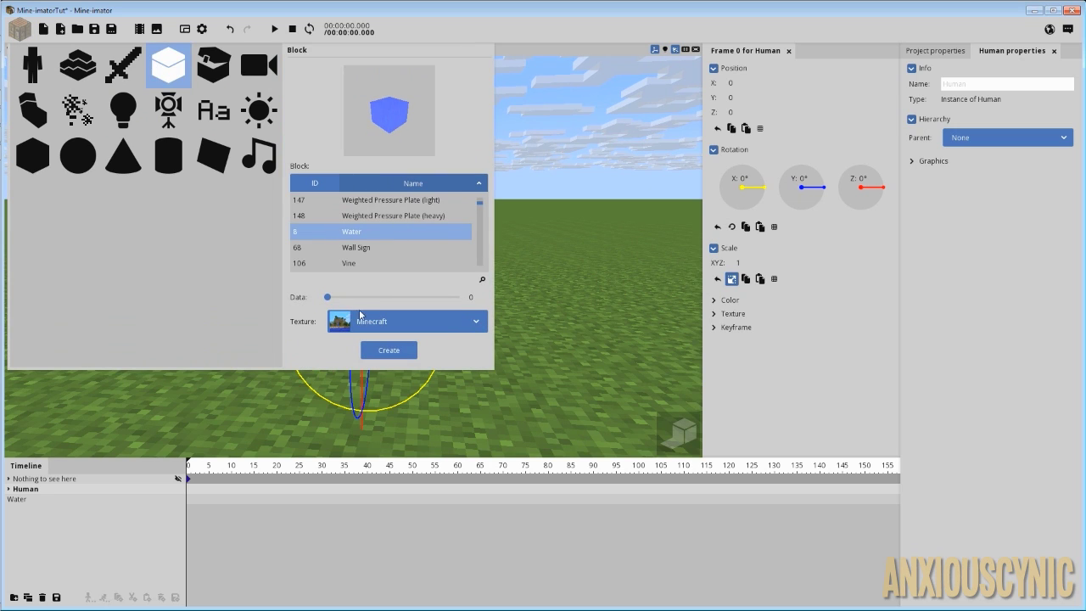
{"action": "mouse_move", "coordinate": [330, 303]}
{"action": "left_mouse_down"}
{"action": "mouse_move", "coordinate": [399, 309]}
{"action": "mouse_move", "coordinate": [328, 297]}
{"action": "left_mouse_up"}
{"action": "left_click", "coordinate": [389, 349]}
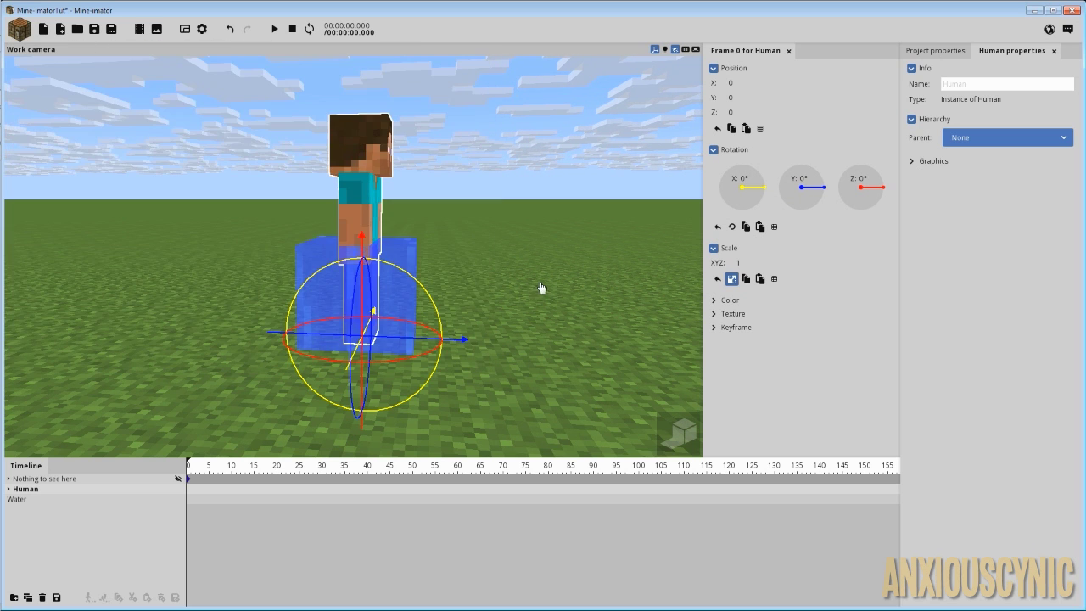
Parent the Water block to the Human's Body.
{"action": "middle_click_drag", "start_coordinate": [254, 441], "coordinate": [175, 441]}
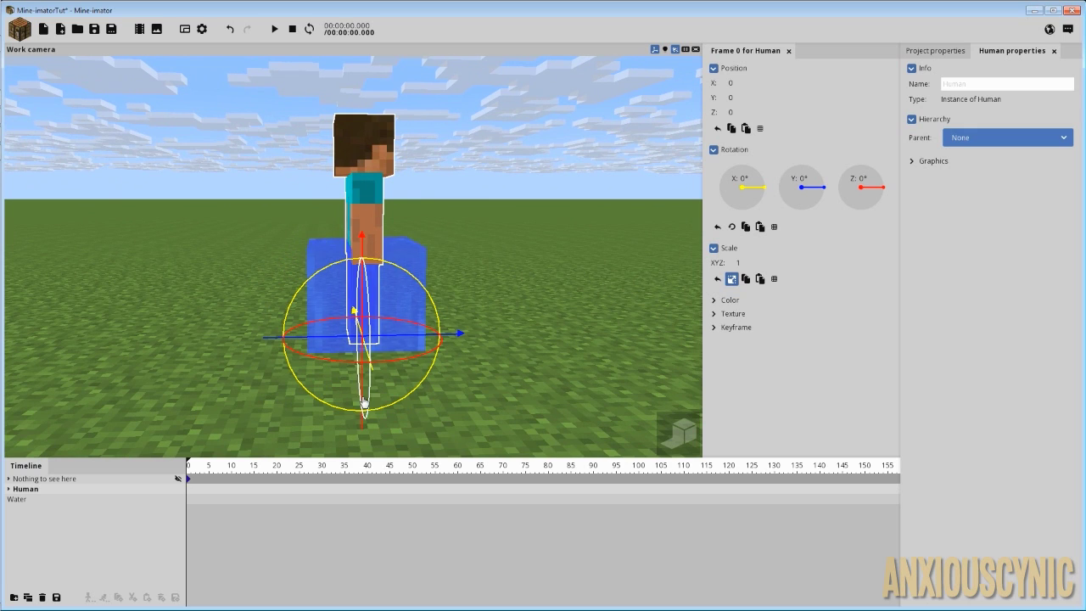
{"action": "left_click", "coordinate": [39, 500]}
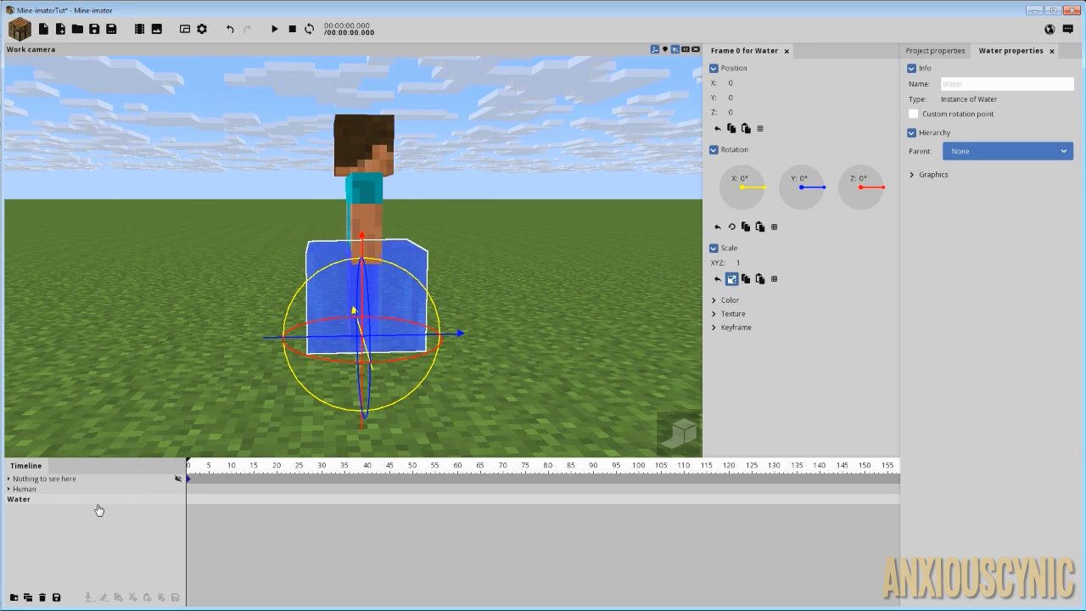
{"action": "left_click", "coordinate": [991, 153]}
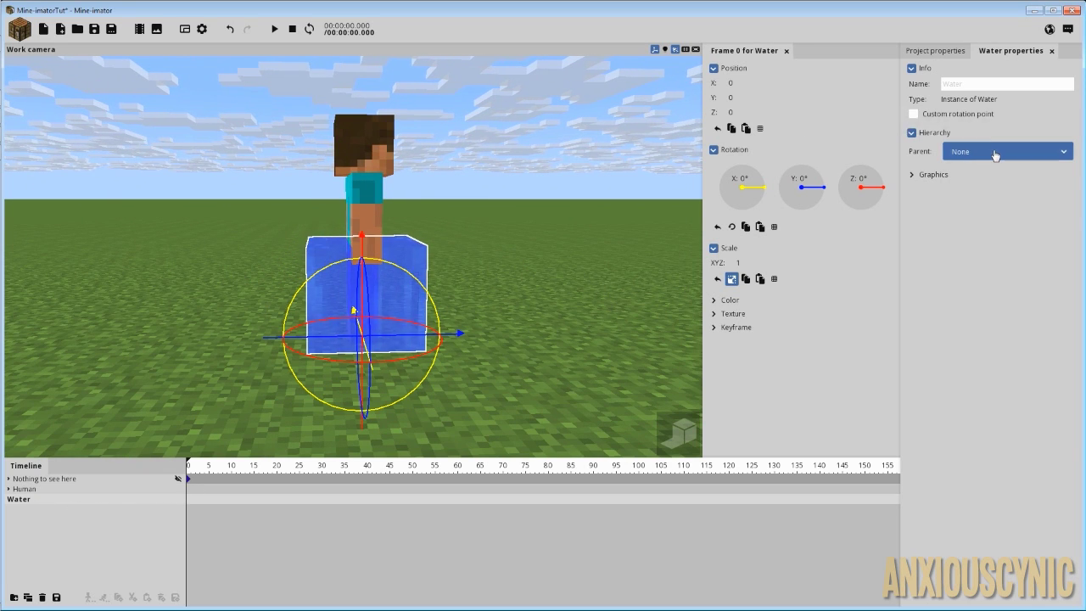
{"action": "left_click", "coordinate": [957, 205]}
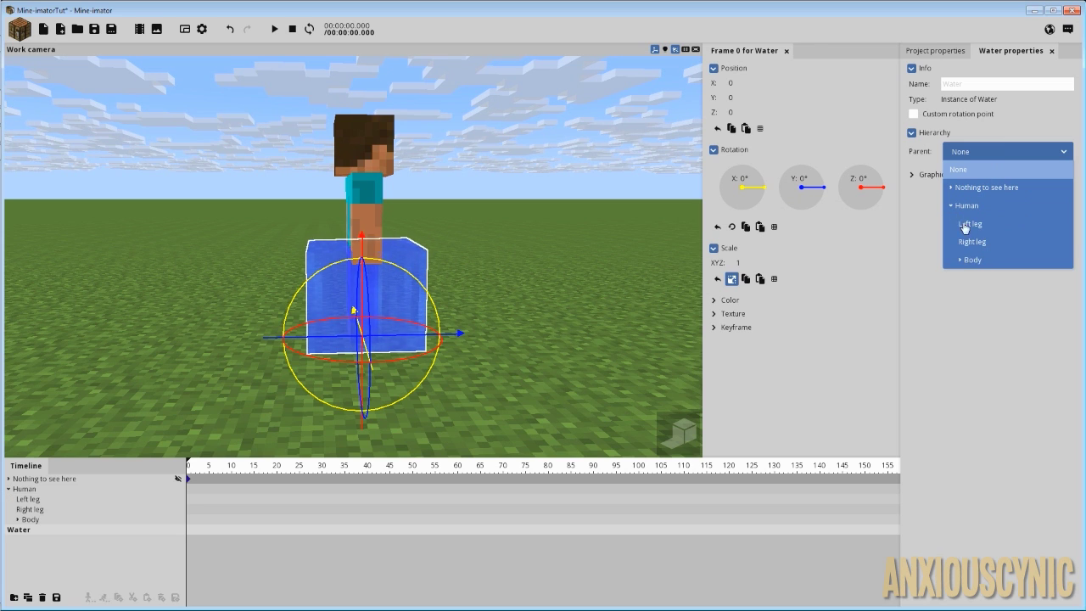
{"action": "left_click", "coordinate": [967, 260]}
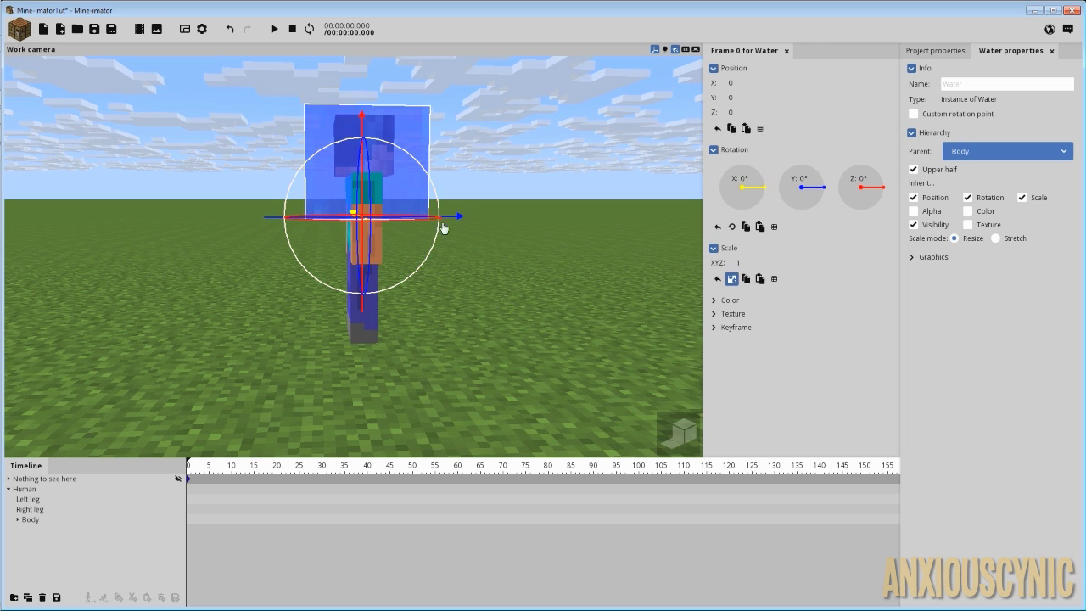
Rotate the Water block to -90° around the X axis.
{"action": "left_click_drag", "start_coordinate": [392, 146], "coordinate": [294, 197]}
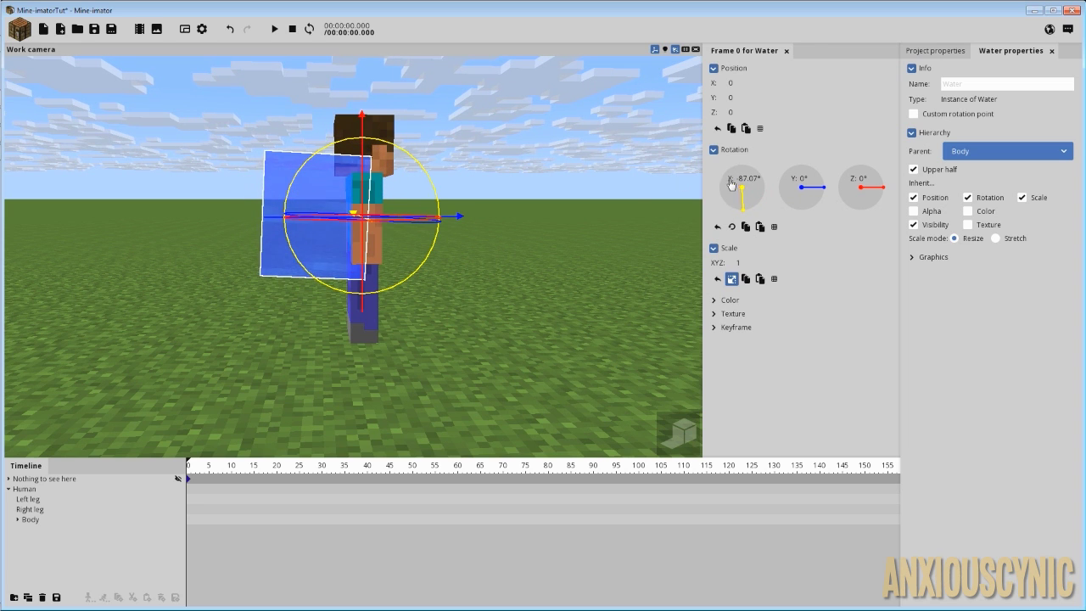
{"action": "left_click", "coordinate": [738, 179]}
{"action": "type", "text": "-90"}
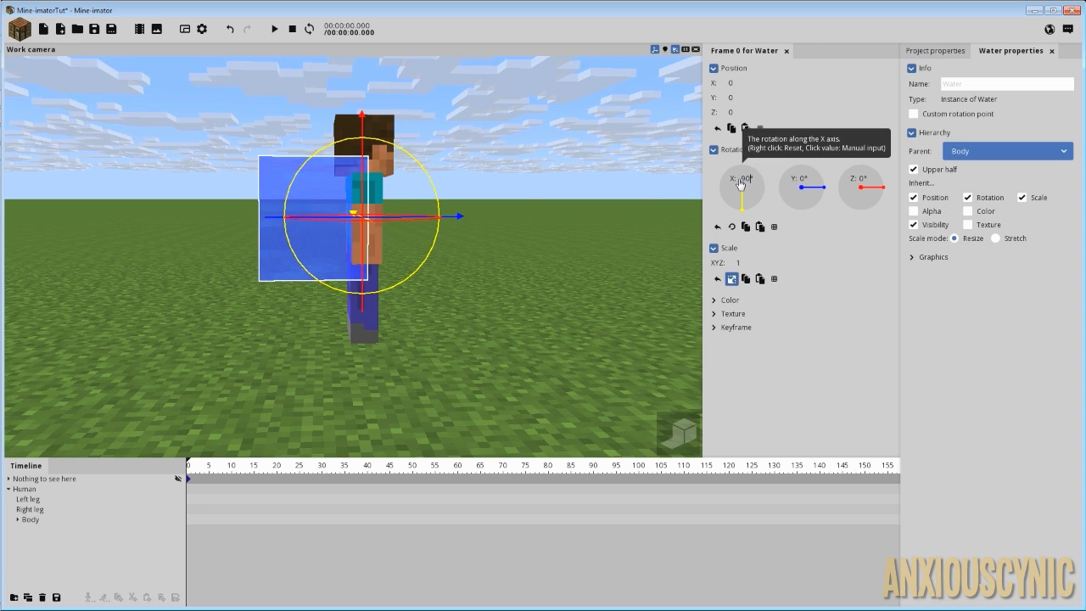
{"action": "key", "text": "Return"}
Move the Water block behind the character's back by setting its Y position to -2.
{"action": "right_click_drag", "start_coordinate": [570, 226], "coordinate": [535, 248]}
{"action": "left_click_drag", "start_coordinate": [523, 208], "coordinate": [478, 213]}
{"action": "left_click", "coordinate": [734, 98]}
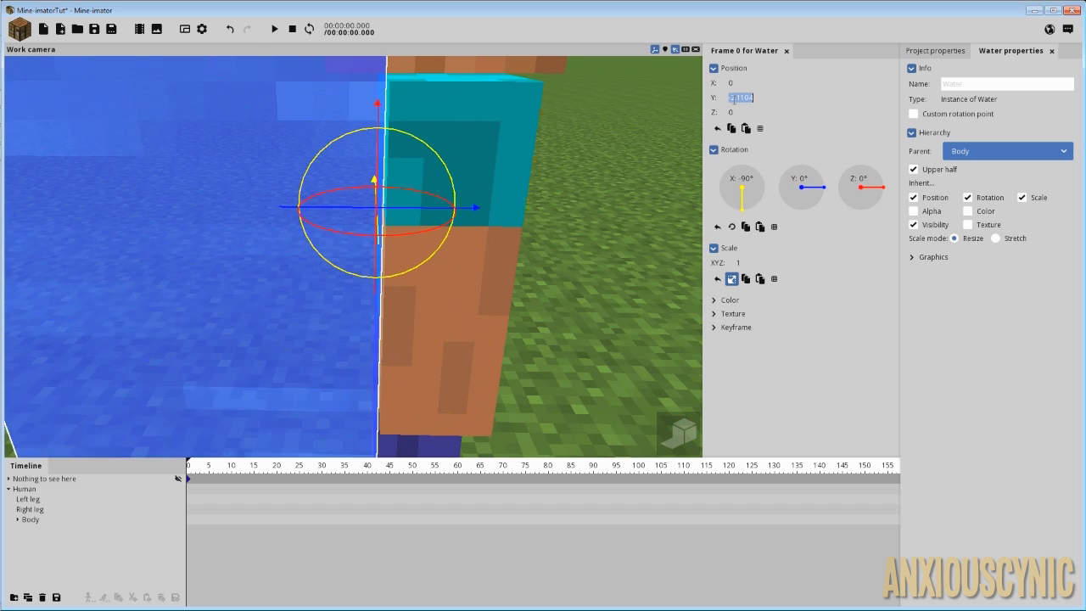
{"action": "type", "text": "-2"}
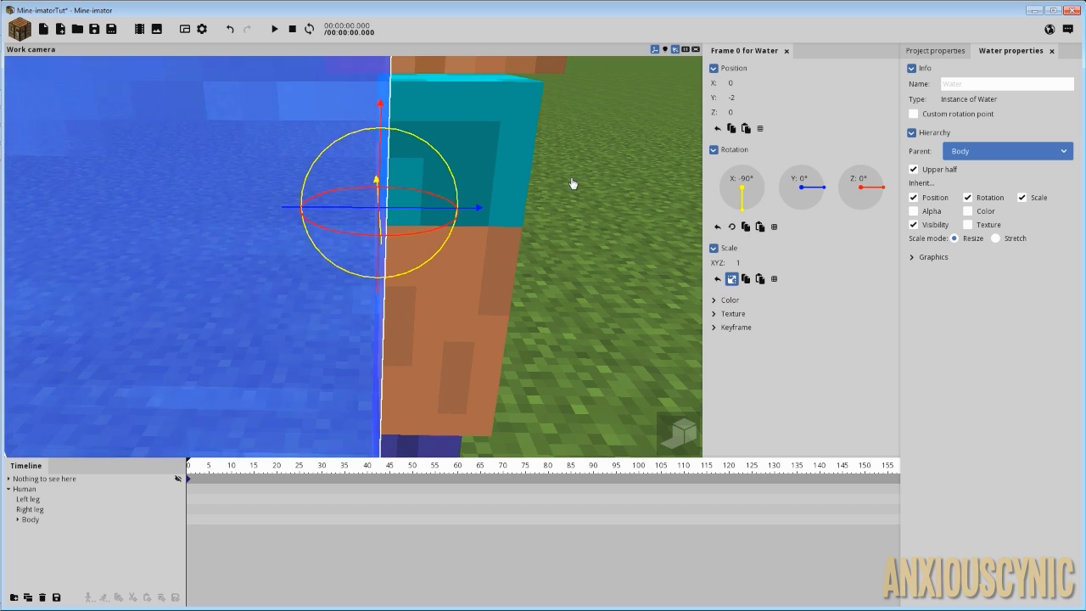
{"action": "right_click_drag", "start_coordinate": [572, 181], "coordinate": [553, 280]}
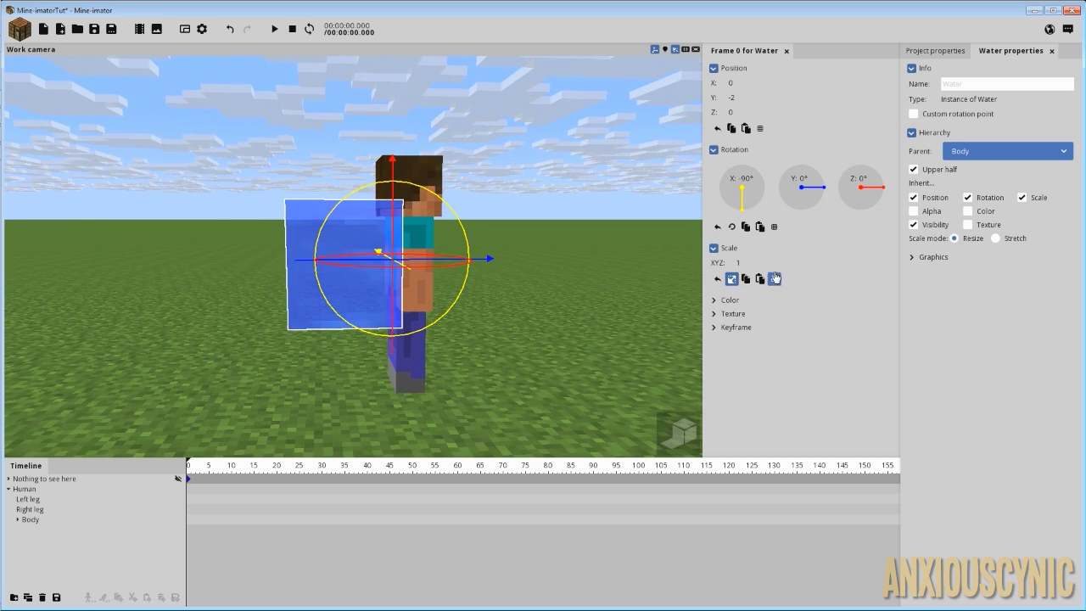
Separate the Water block's scale into individual axes and set the Y scale to 1.50.
{"action": "left_click", "coordinate": [731, 279]}
{"action": "right_click_drag", "start_coordinate": [565, 288], "coordinate": [559, 298]}
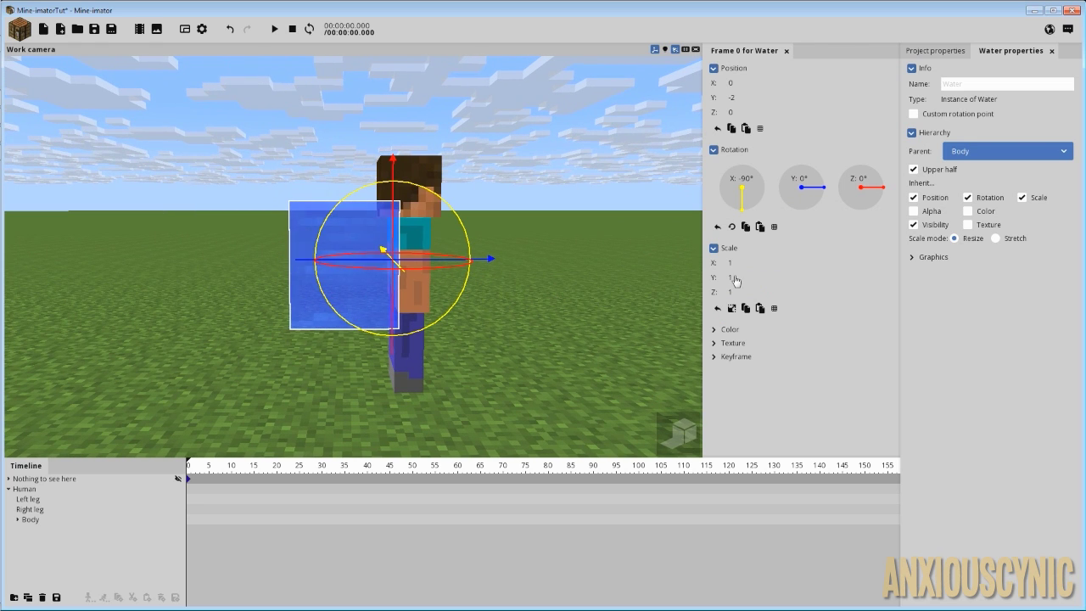
{"action": "left_click_drag", "start_coordinate": [714, 278], "coordinate": [737, 277]}
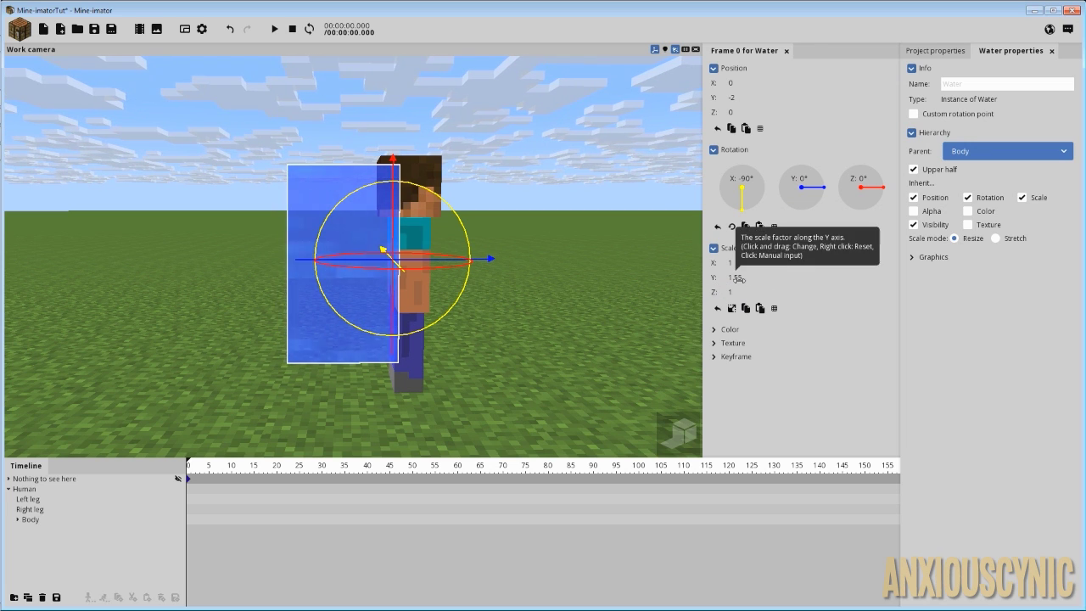
{"action": "left_click", "coordinate": [740, 279]}
{"action": "type", "text": "1"}
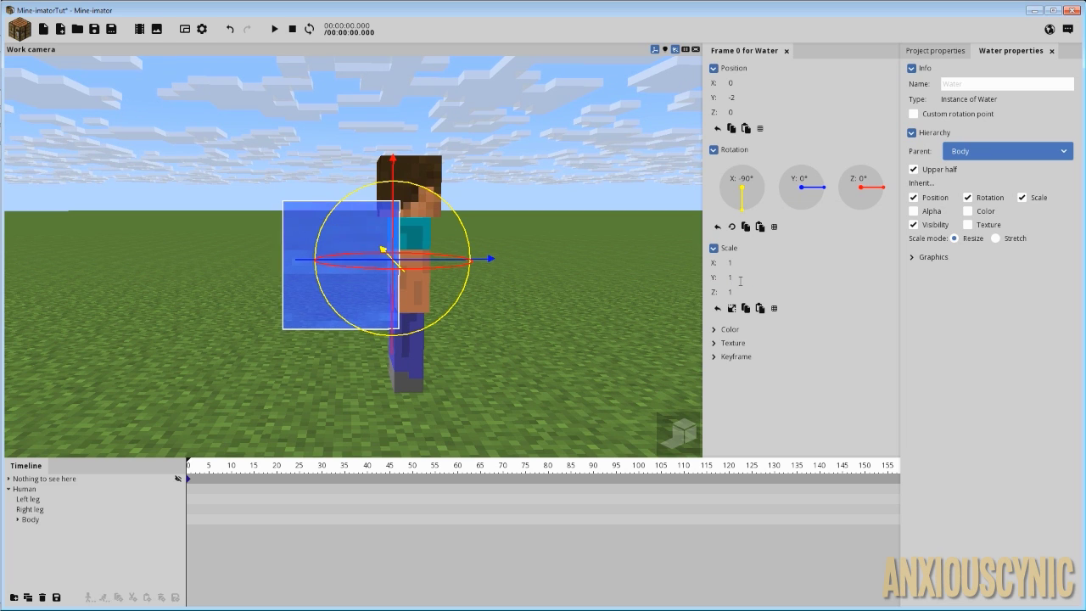
{"action": "type", "text": "."}
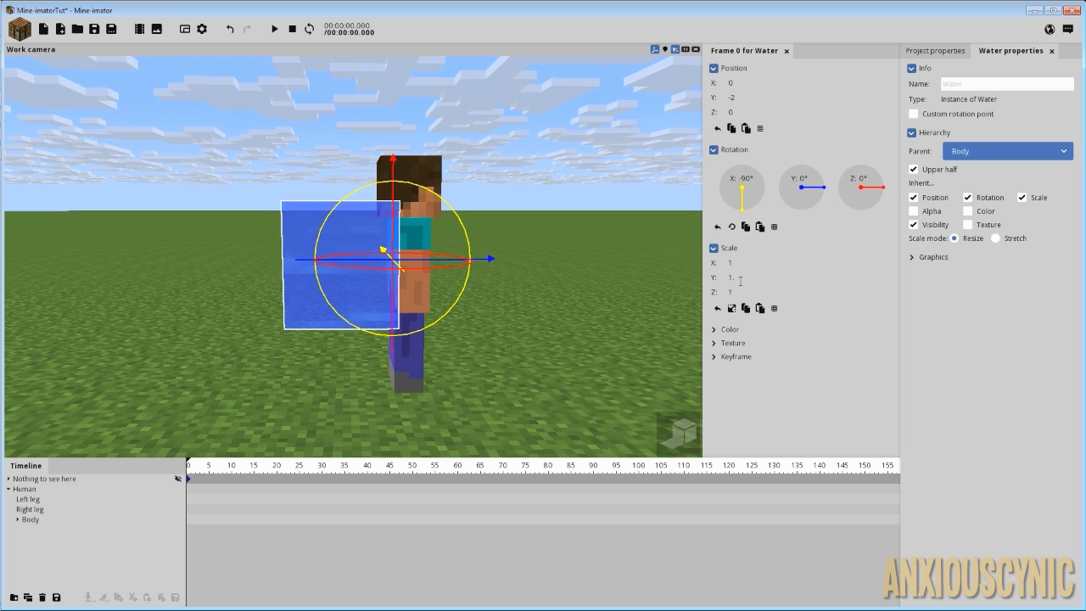
{"action": "type", "text": "50"}
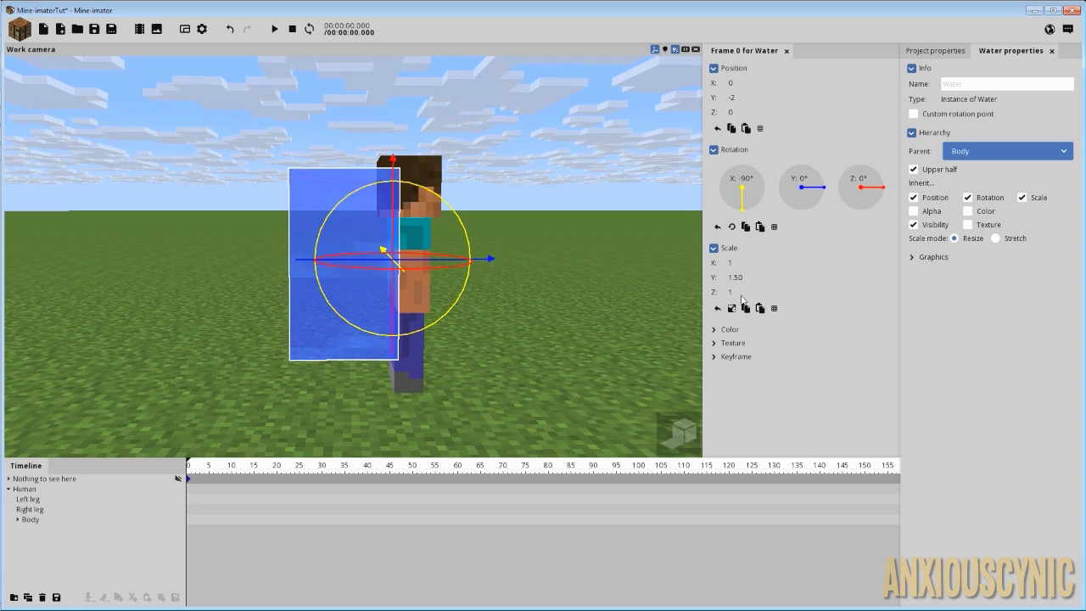
Lower the Water block along the character's back to a Z position of about -6.14.
{"action": "middle_click_drag", "start_coordinate": [386, 174], "coordinate": [401, 166]}
{"action": "left_click_drag", "start_coordinate": [401, 165], "coordinate": [401, 217]}
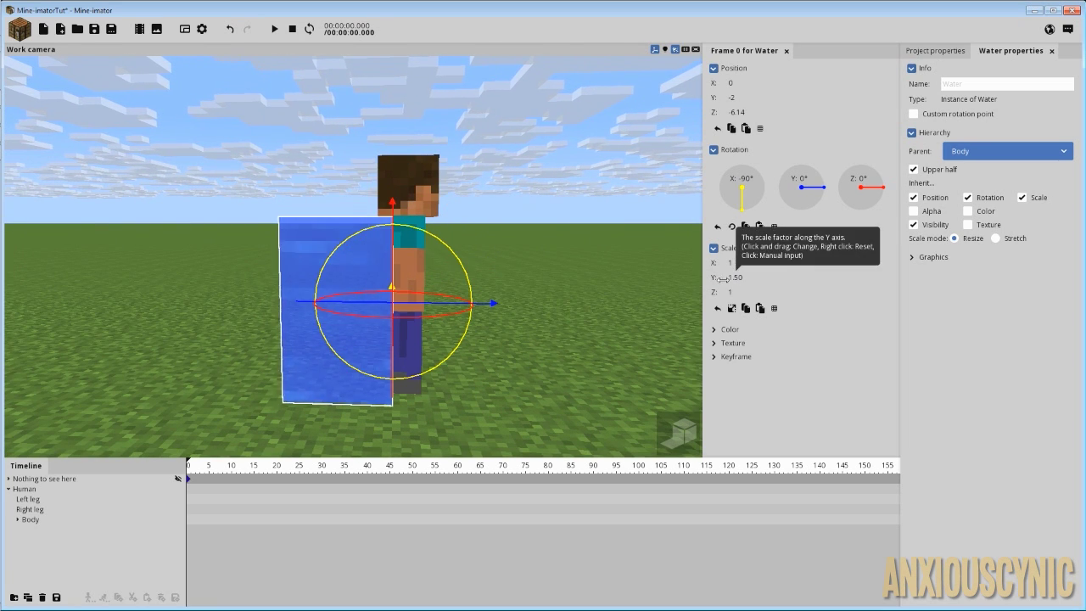
{"action": "middle_click_drag", "start_coordinate": [548, 243], "coordinate": [546, 245]}
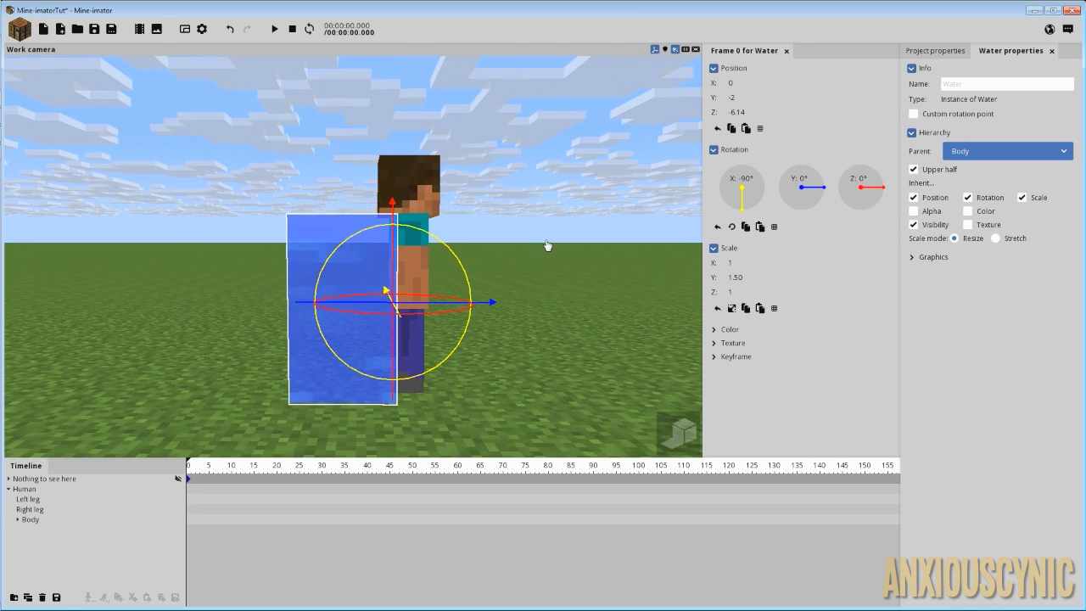
Enable a custom rotation point for the Water block and set its Y value to 16.
{"action": "left_click", "coordinate": [943, 117]}
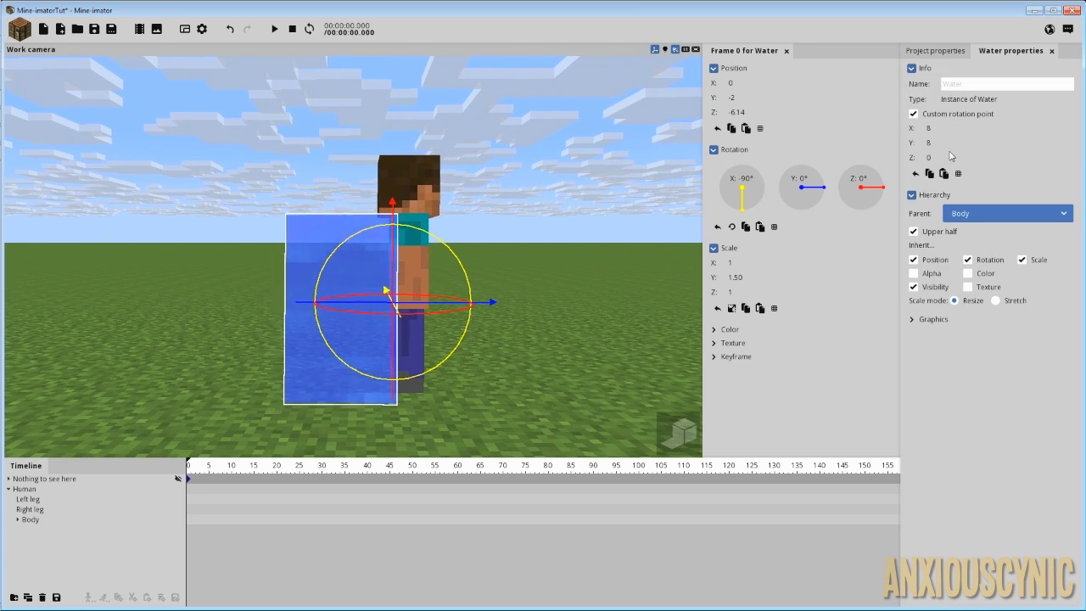
{"action": "left_click_drag", "start_coordinate": [931, 143], "coordinate": [951, 146]}
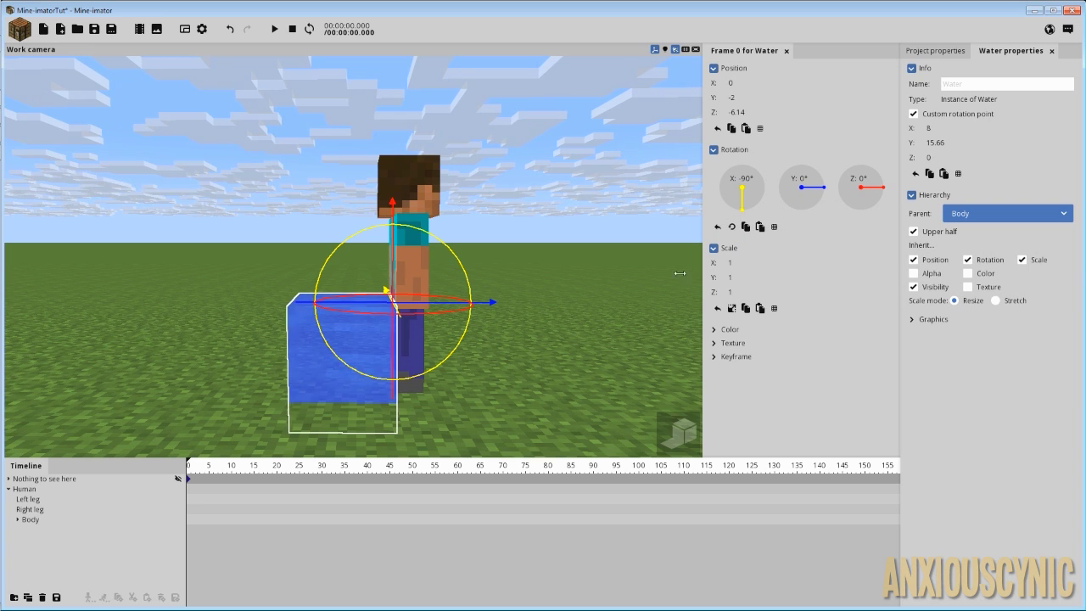
{"action": "scroll", "coordinate": [594, 253], "scroll_direction": "up", "scroll_amount": 5}
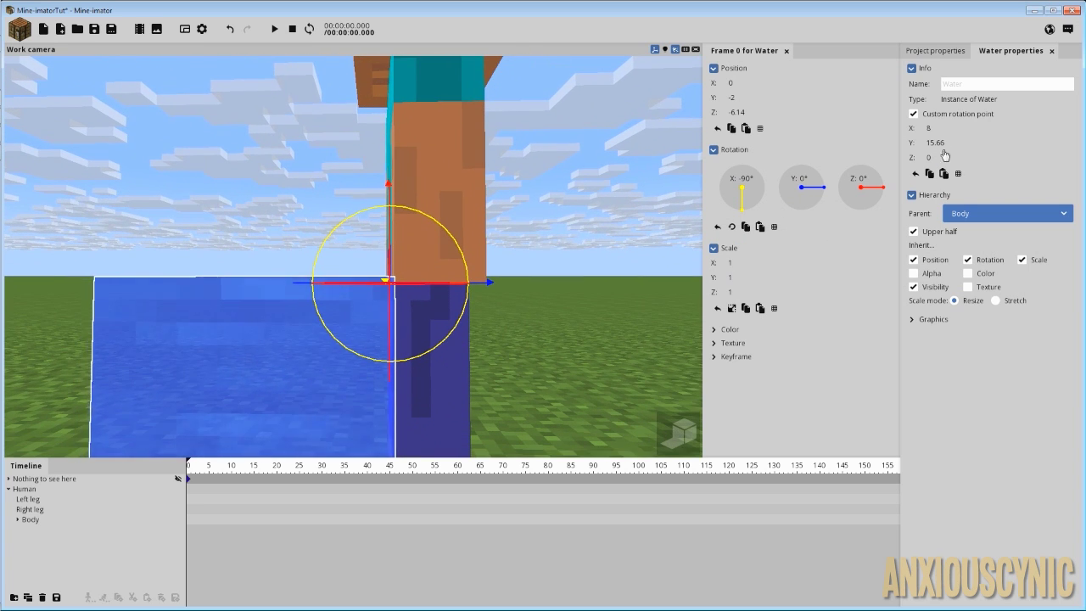
{"action": "left_click", "coordinate": [939, 142]}
{"action": "type", "text": "16"}
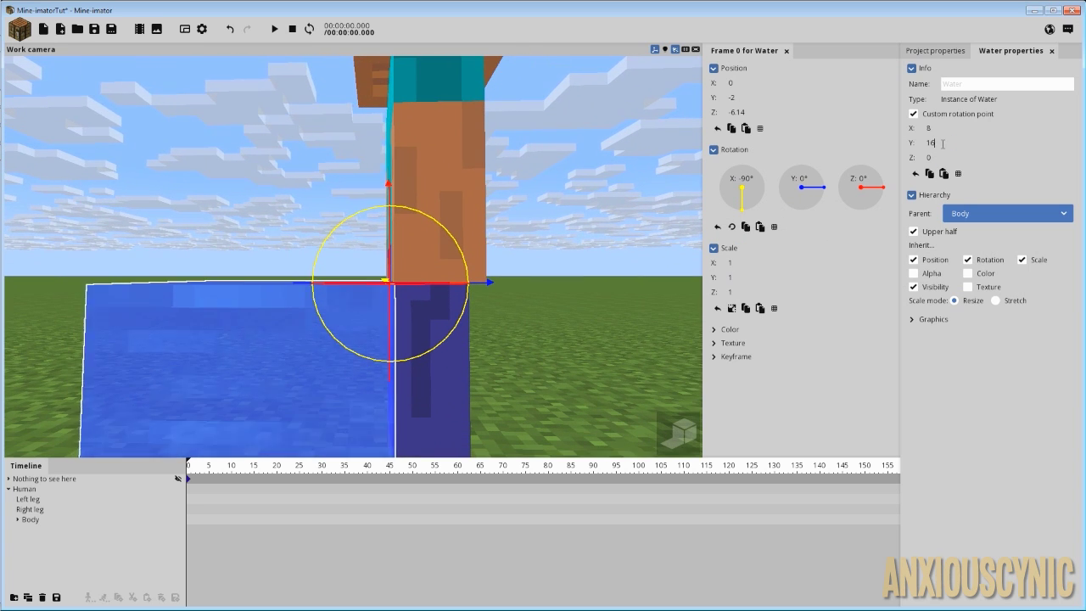
Raise the Water block to the character's shoulders by setting its Z position to 6.
{"action": "right_click_drag", "start_coordinate": [582, 223], "coordinate": [437, 139]}
{"action": "scroll", "coordinate": [585, 219], "scroll_direction": "down", "scroll_amount": 3}
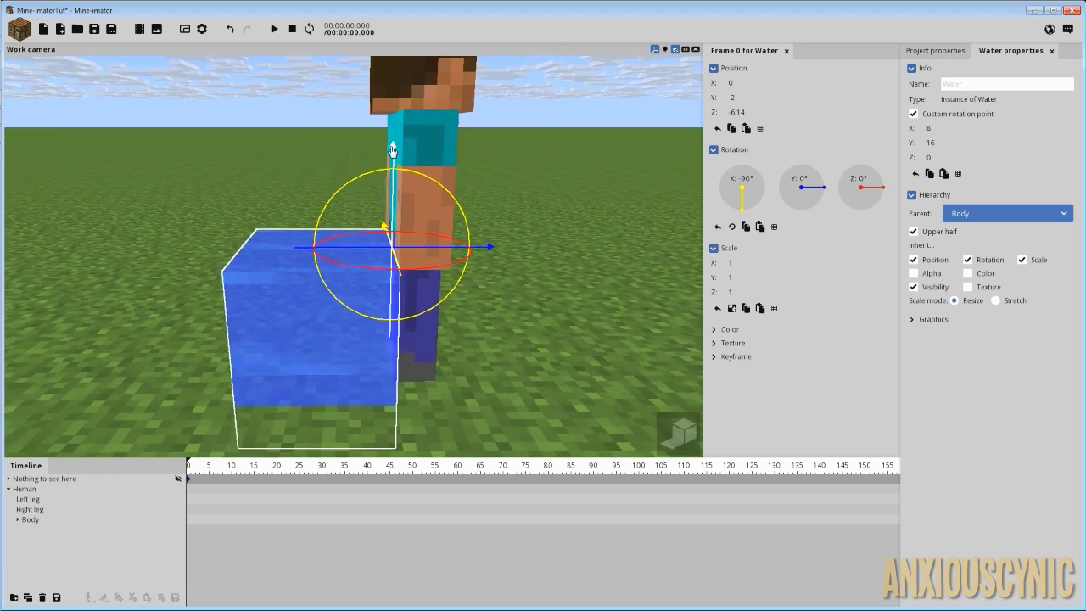
{"action": "left_click_drag", "start_coordinate": [393, 150], "coordinate": [392, 18]}
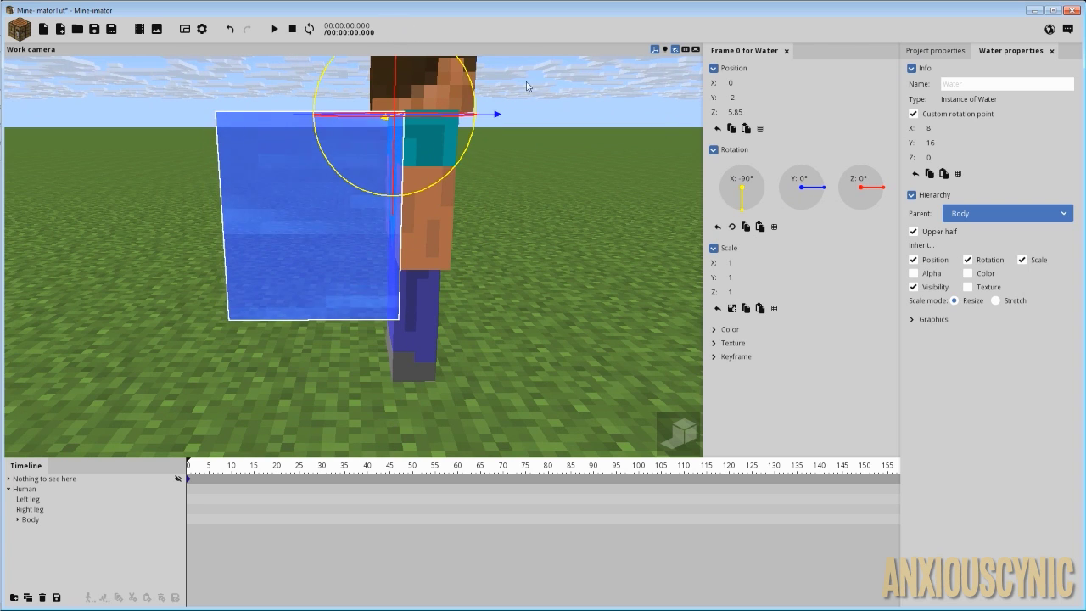
{"action": "mouse_move", "coordinate": [547, 182]}
{"action": "right_mouse_down"}
{"action": "mouse_move", "coordinate": [528, 226]}
{"action": "mouse_move", "coordinate": [547, 191]}
{"action": "right_mouse_up"}
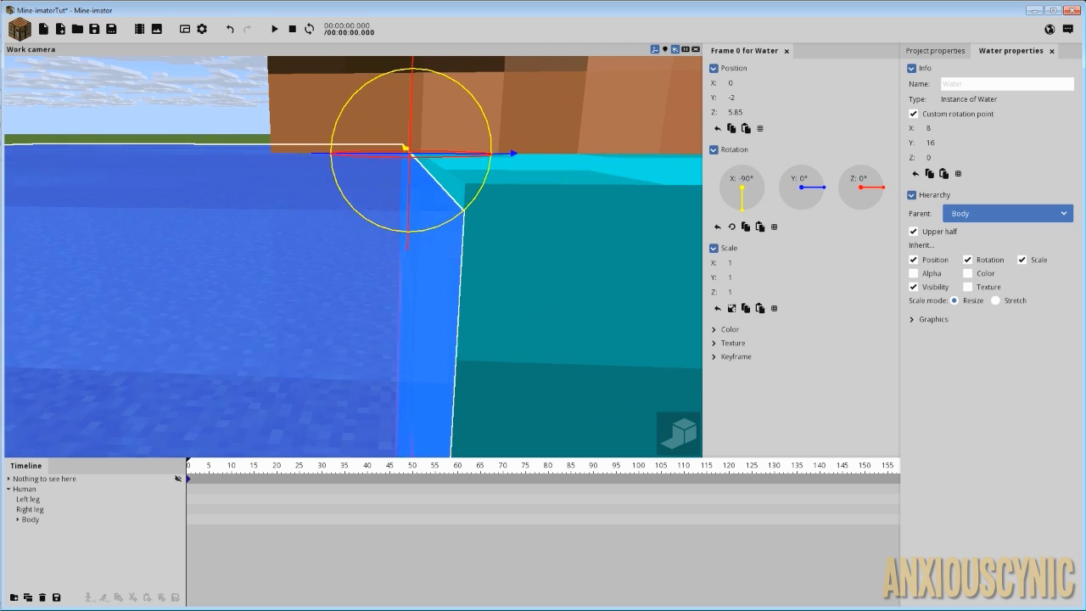
{"action": "double_click", "coordinate": [734, 113]}
{"action": "type", "text": "6"}
{"action": "key", "text": "Return"}
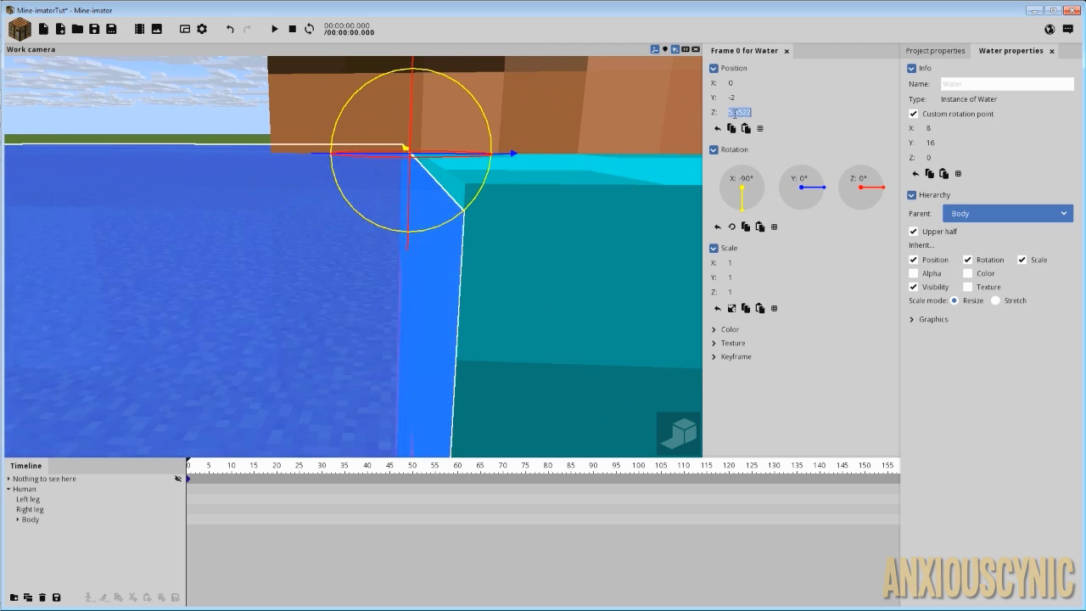
Set the Water block's Y scale to 1.35 and save the project.
{"action": "right_click_drag", "start_coordinate": [608, 211], "coordinate": [672, 261]}
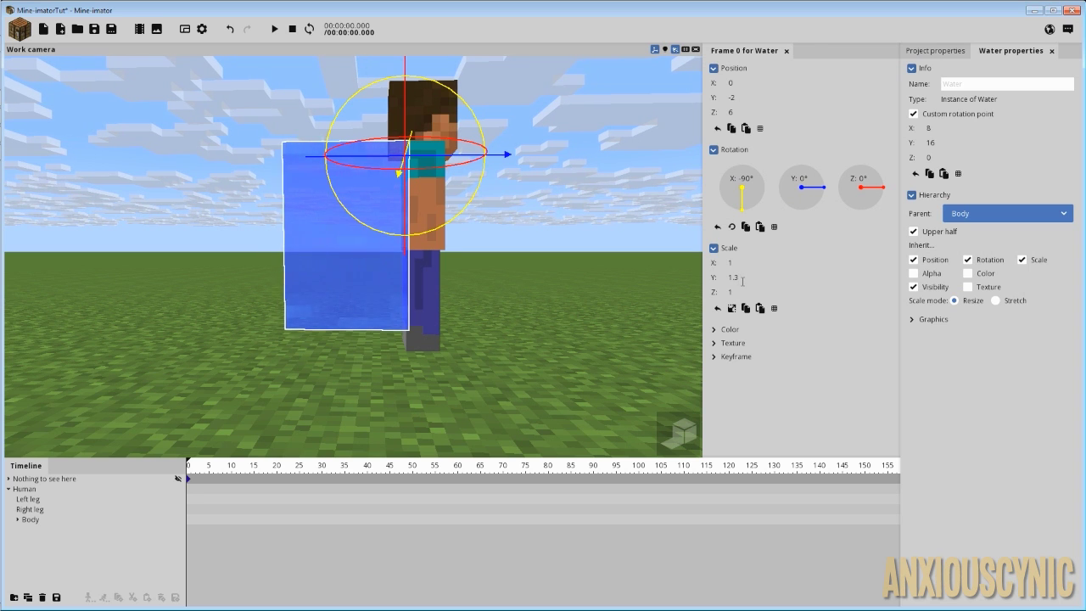
{"action": "right_click_drag", "start_coordinate": [457, 261], "coordinate": [531, 276]}
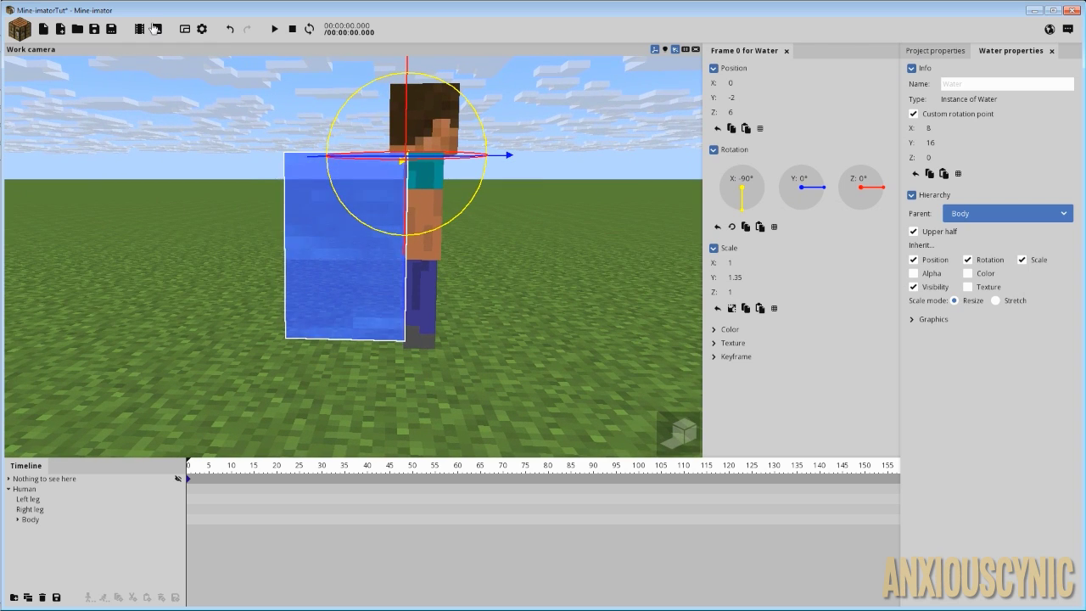
{"action": "key", "text": "ctrl+s"}
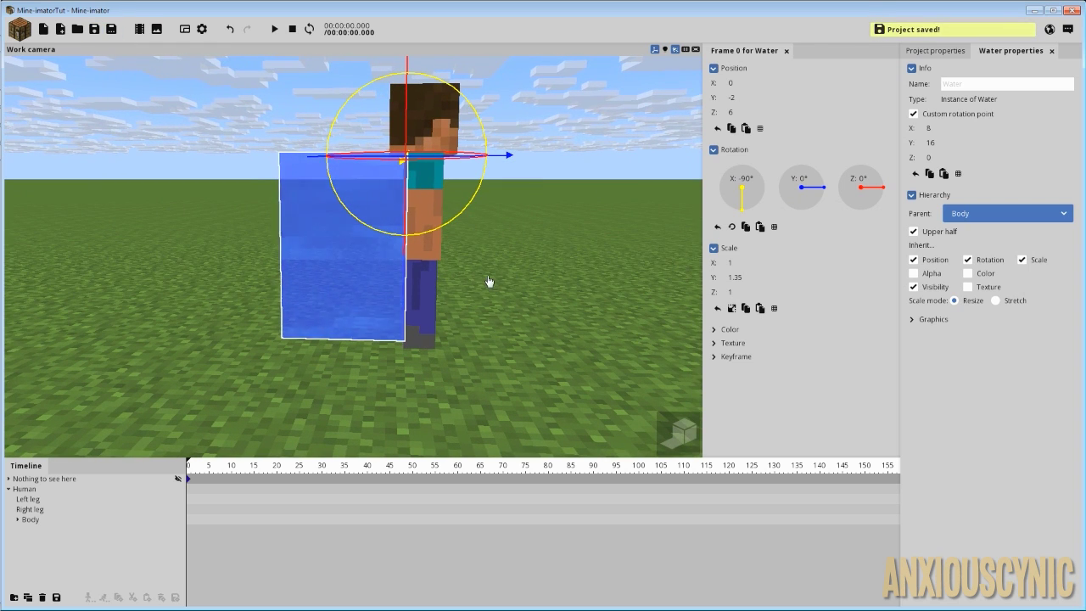
Thin the Water block against the character's back with a Z scale of 0.04, and save the project.
{"action": "right_click_drag", "start_coordinate": [501, 266], "coordinate": [691, 302]}
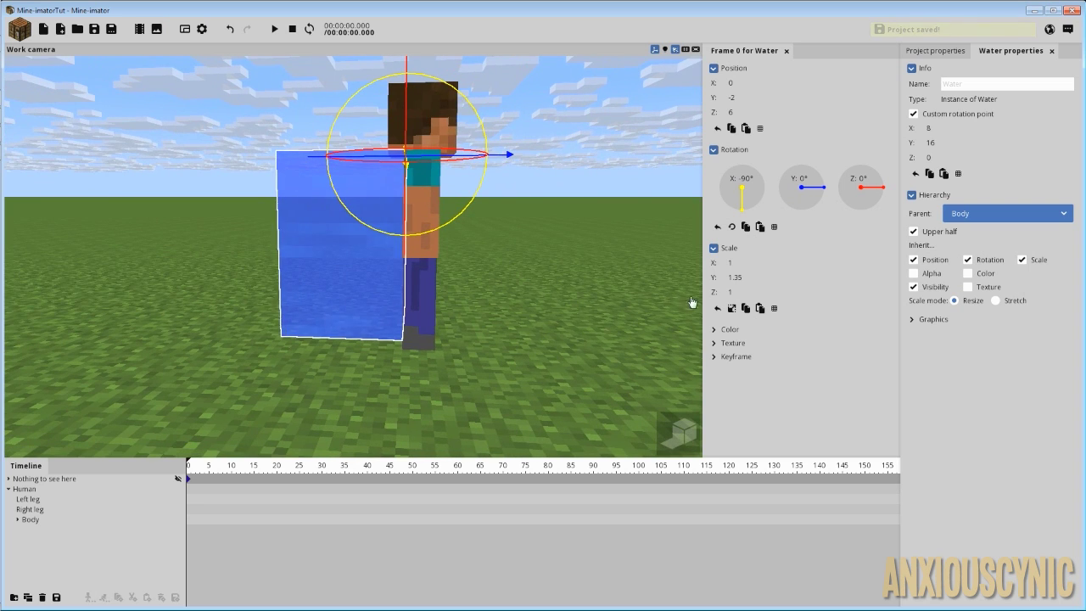
{"action": "left_click_drag", "start_coordinate": [716, 292], "coordinate": [650, 290]}
{"action": "left_click", "coordinate": [742, 292]}
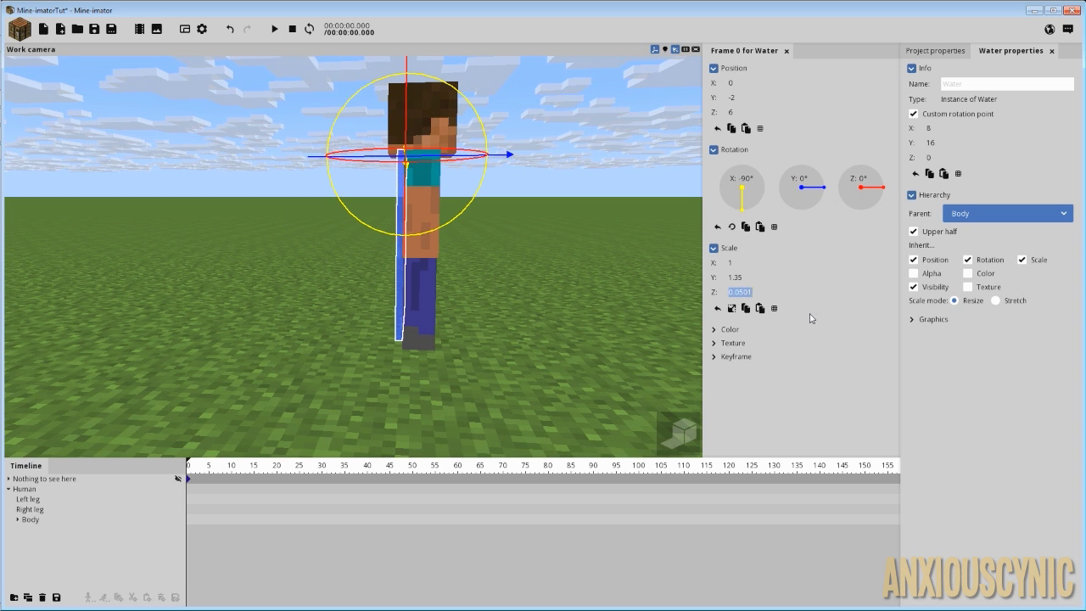
{"action": "type", "text": ".0"}
{"action": "right_click_drag", "start_coordinate": [618, 281], "coordinate": [555, 237]}
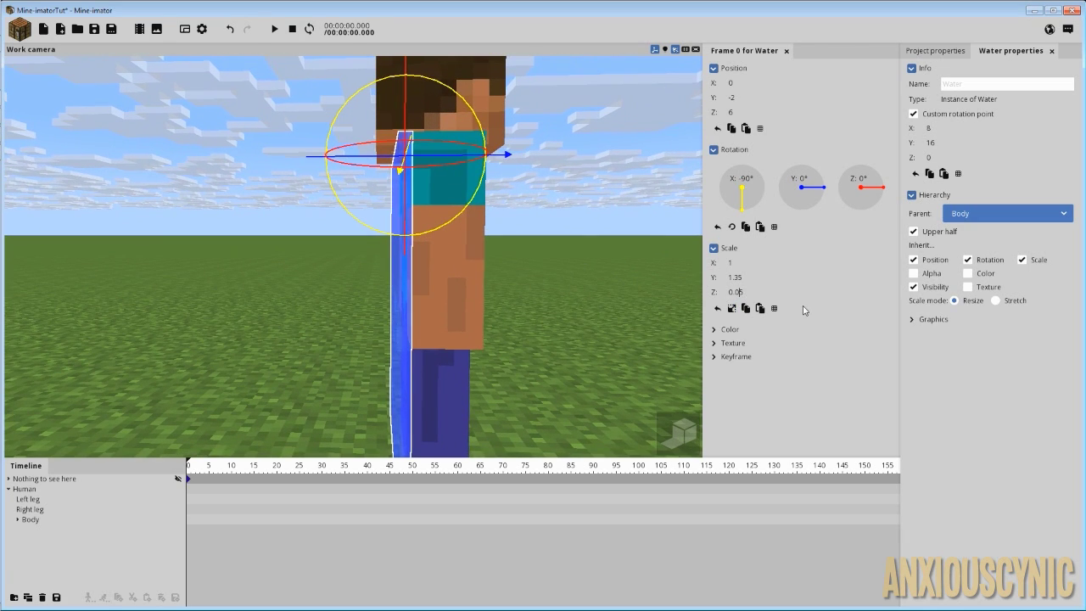
{"action": "key", "text": "BackSpace"}
{"action": "type", "text": "4"}
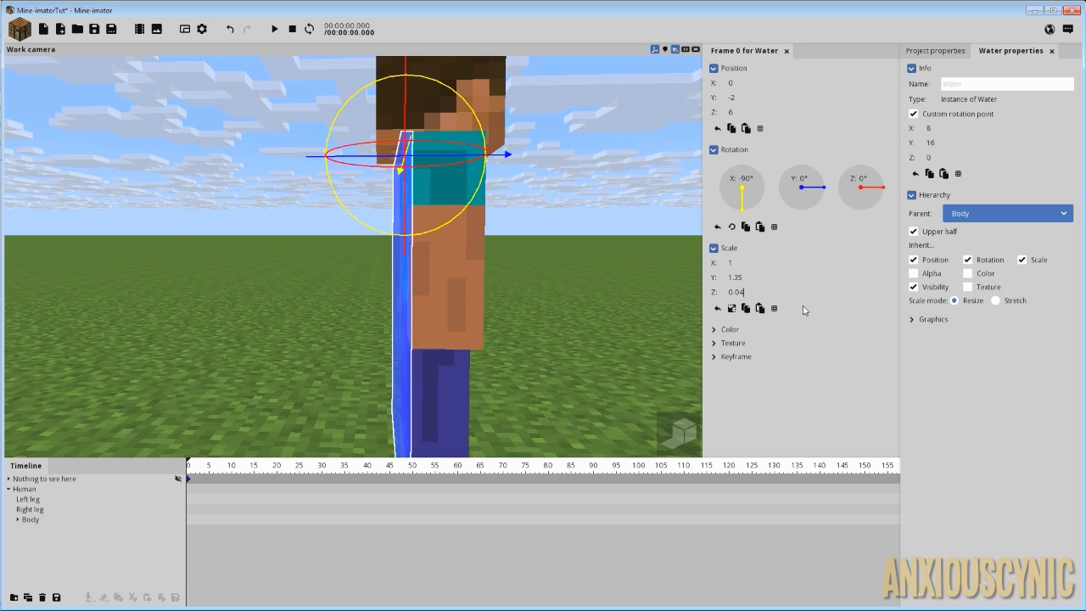
{"action": "left_click", "coordinate": [591, 296]}
{"action": "right_click_drag", "start_coordinate": [591, 296], "coordinate": [591, 296]}
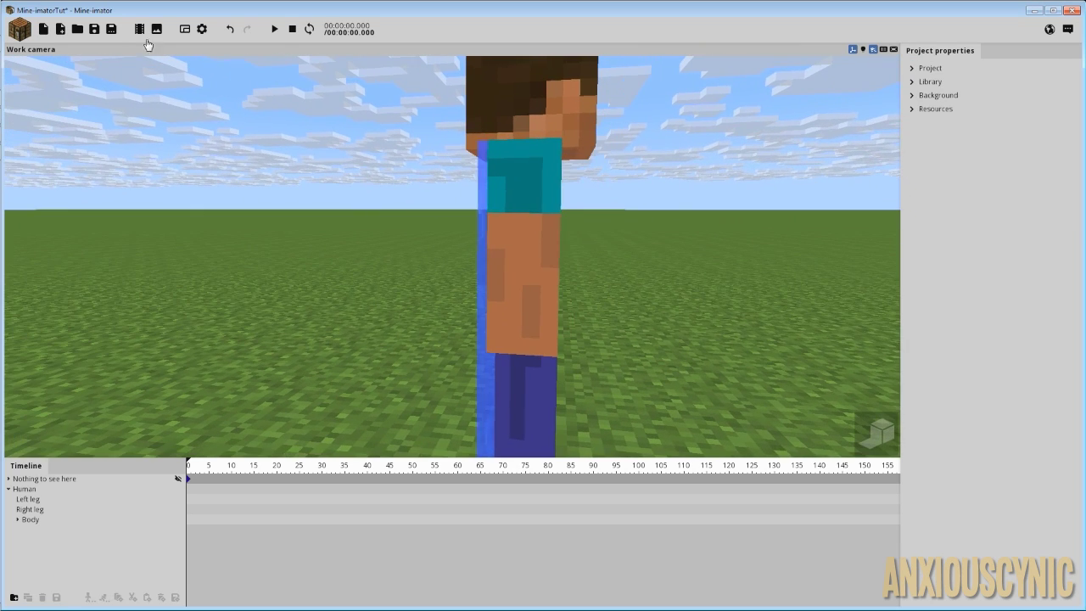
{"action": "left_click", "coordinate": [94, 28]}
Expand the Body in the timeline and rename its Water block to Cape.
{"action": "right_click_drag", "start_coordinate": [424, 186], "coordinate": [466, 206]}
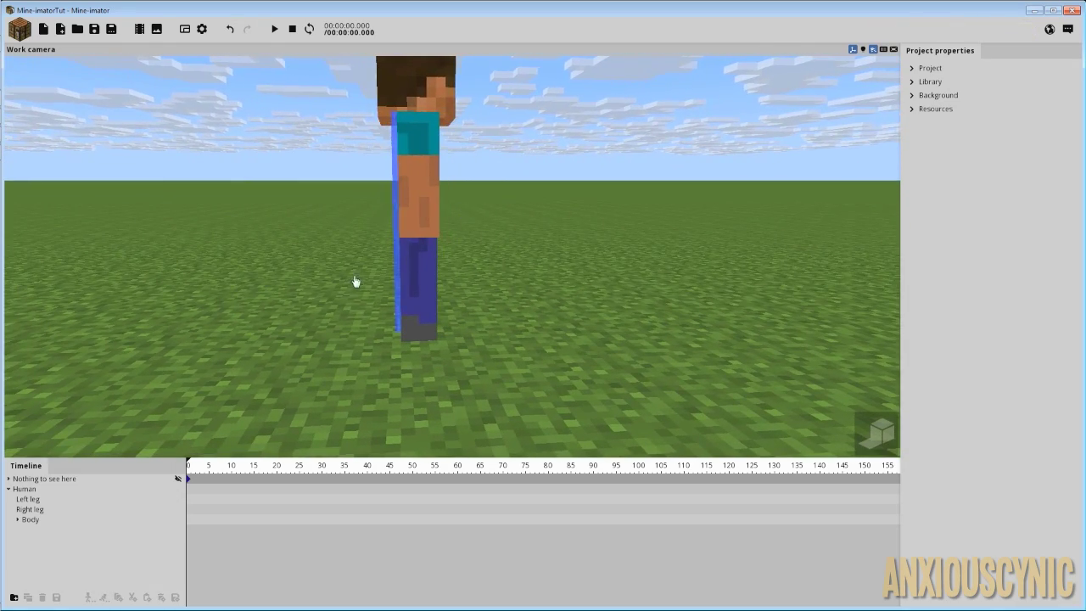
{"action": "left_click", "coordinate": [17, 519]}
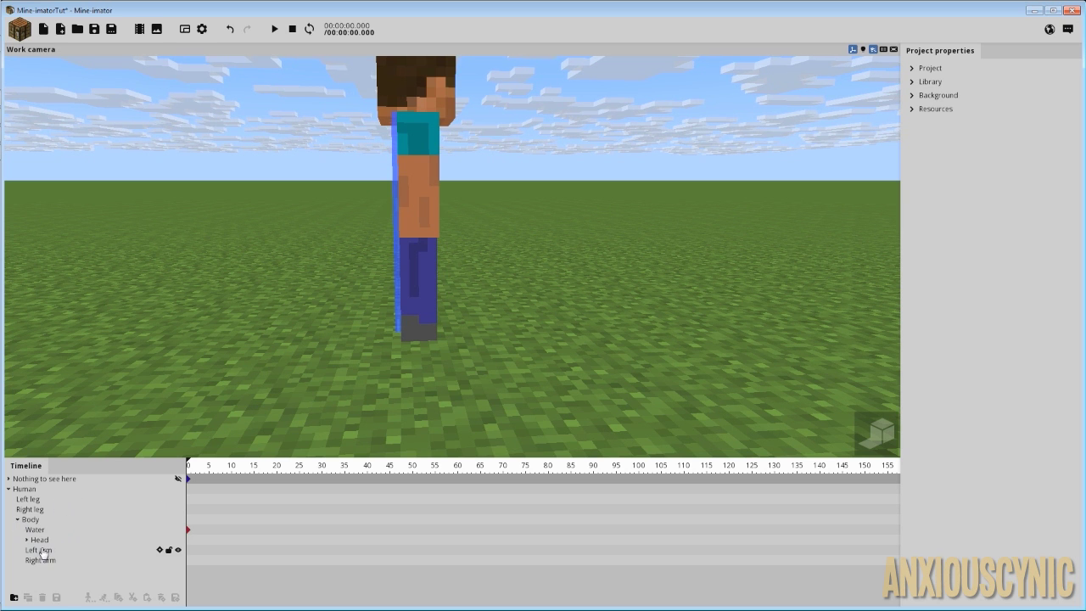
{"action": "left_click", "coordinate": [36, 529]}
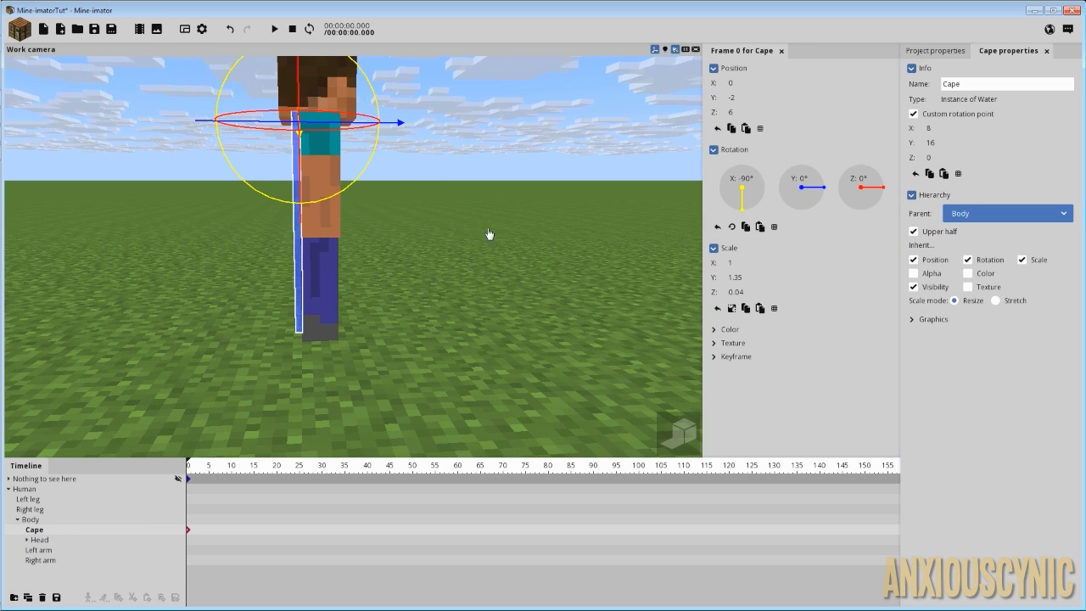
Narrow the cape across the character's back by setting its X scale to 0.65.
{"action": "right_click_drag", "start_coordinate": [489, 234], "coordinate": [484, 236]}
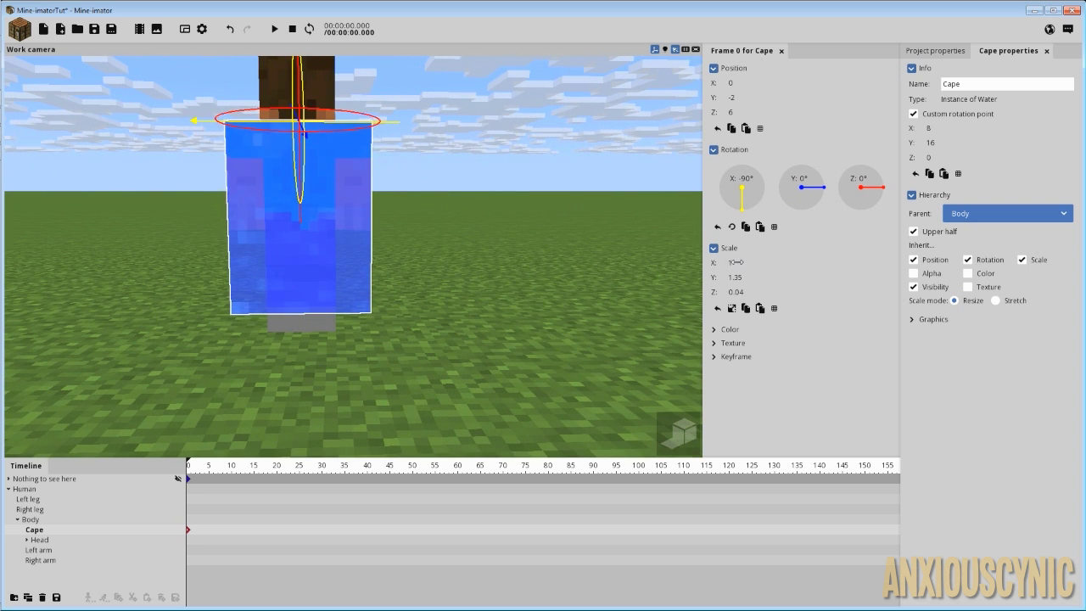
{"action": "left_click_drag", "start_coordinate": [735, 262], "coordinate": [717, 262]}
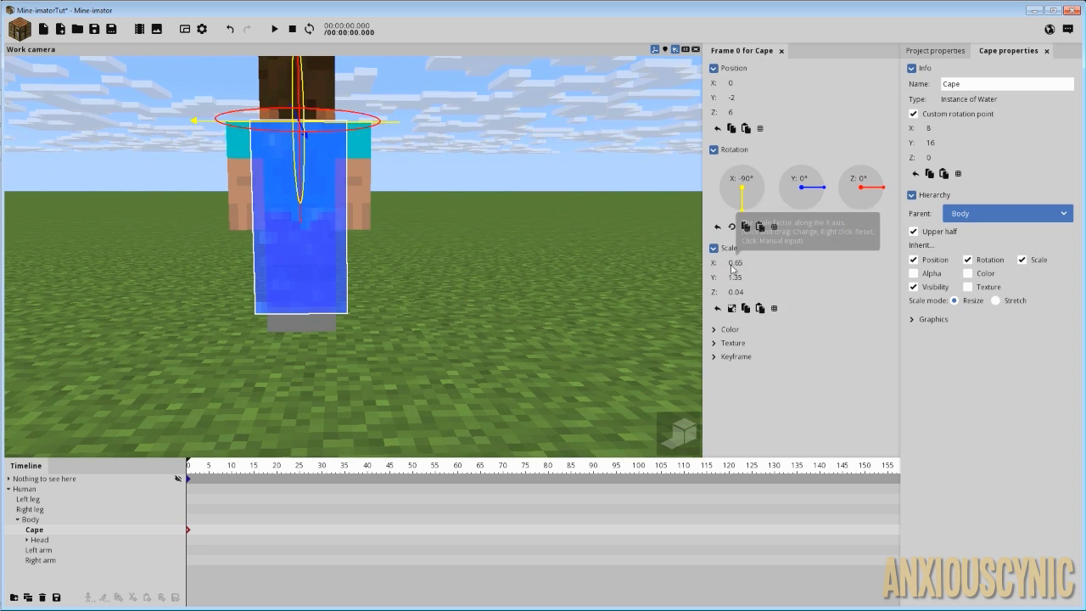
{"action": "left_click", "coordinate": [729, 262]}
{"action": "type", "text": "0"}
{"action": "key", "text": "Return"}
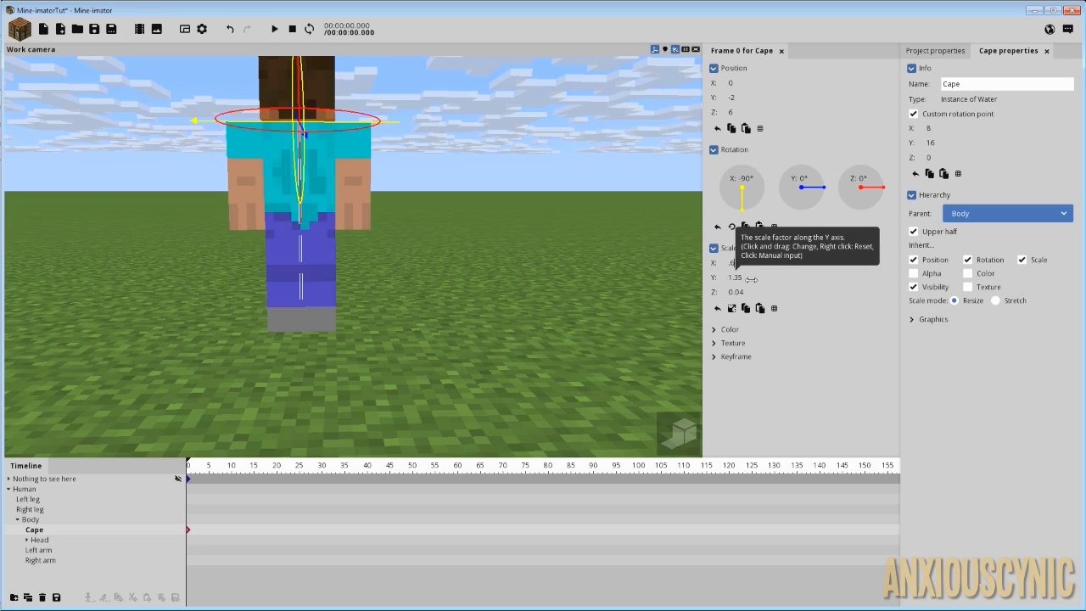
{"action": "key", "text": "Return"}
{"action": "left_click", "coordinate": [534, 245]}
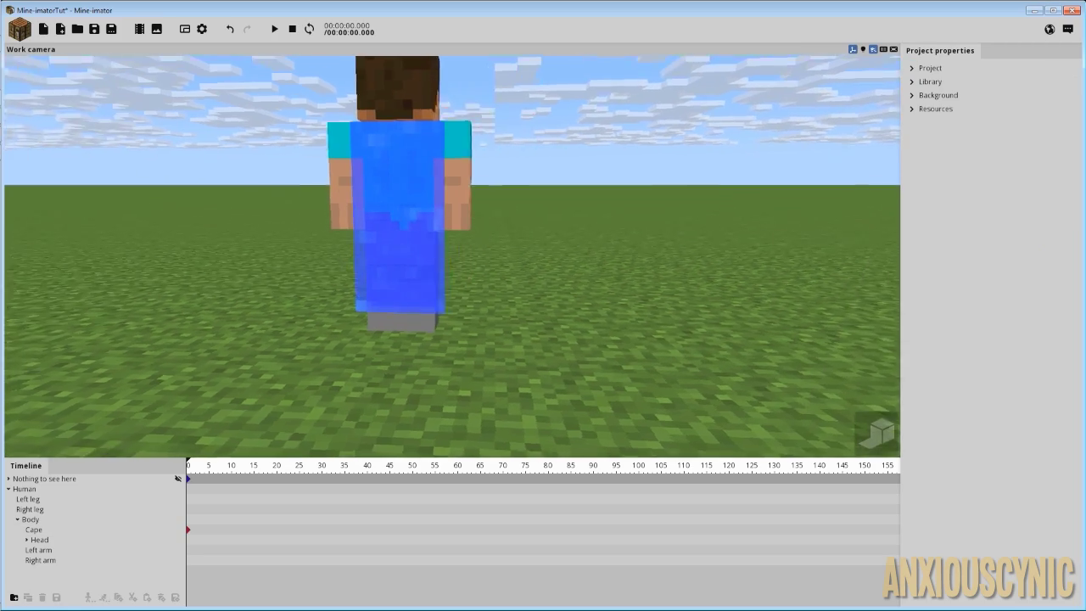
Set the cape's mix color to red and apply the Default (cape) texture to it.
{"action": "middle_click_drag", "start_coordinate": [452, 255], "coordinate": [621, 262]}
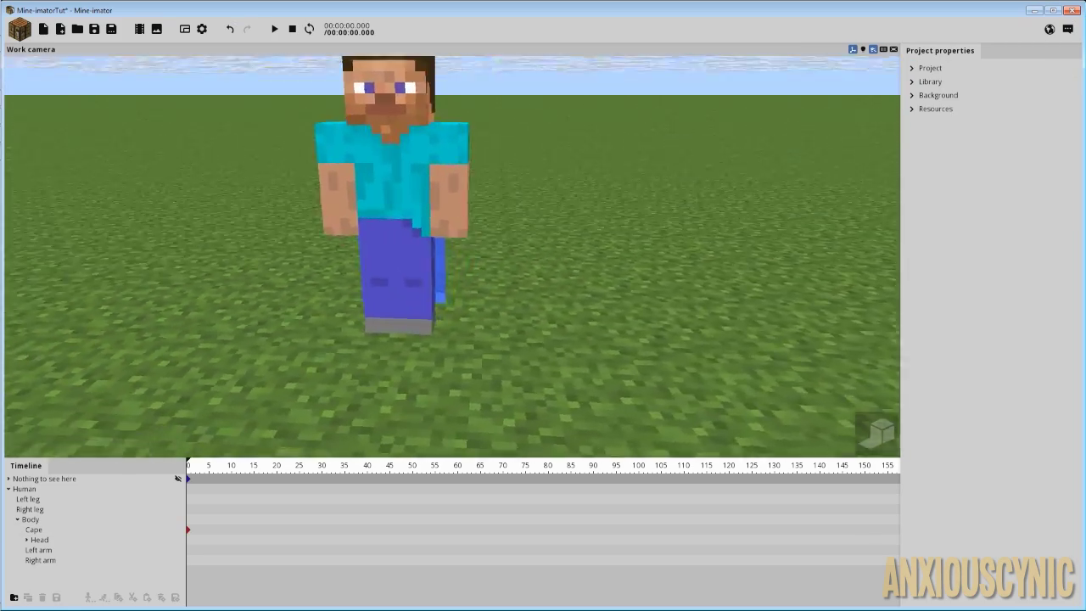
{"action": "mouse_move", "coordinate": [353, 364]}
{"action": "middle_mouse_down"}
{"action": "mouse_move", "coordinate": [458, 366]}
{"action": "mouse_move", "coordinate": [354, 364]}
{"action": "middle_mouse_up"}
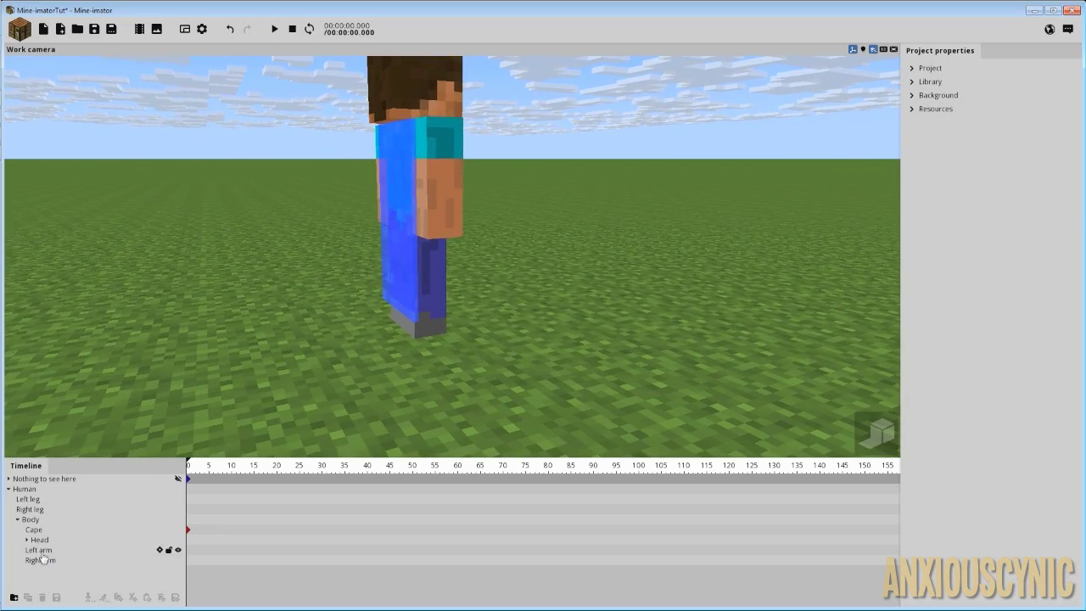
{"action": "left_click", "coordinate": [41, 531]}
{"action": "scroll", "coordinate": [431, 295], "scroll_direction": "up", "scroll_amount": 5}
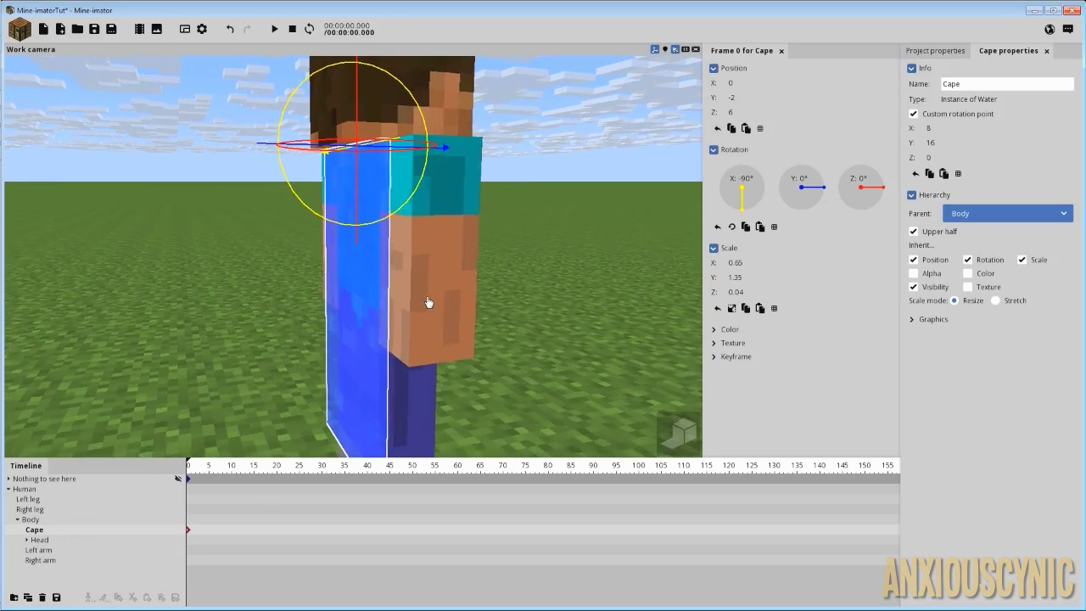
{"action": "left_click", "coordinate": [728, 329]}
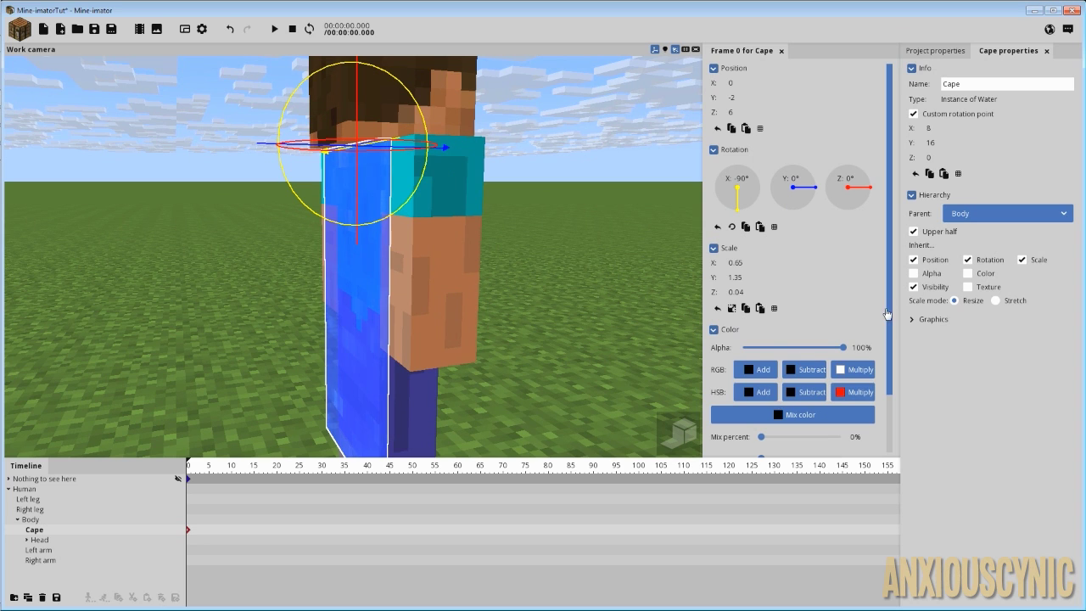
{"action": "scroll", "coordinate": [886, 313], "scroll_direction": "down", "scroll_amount": 2}
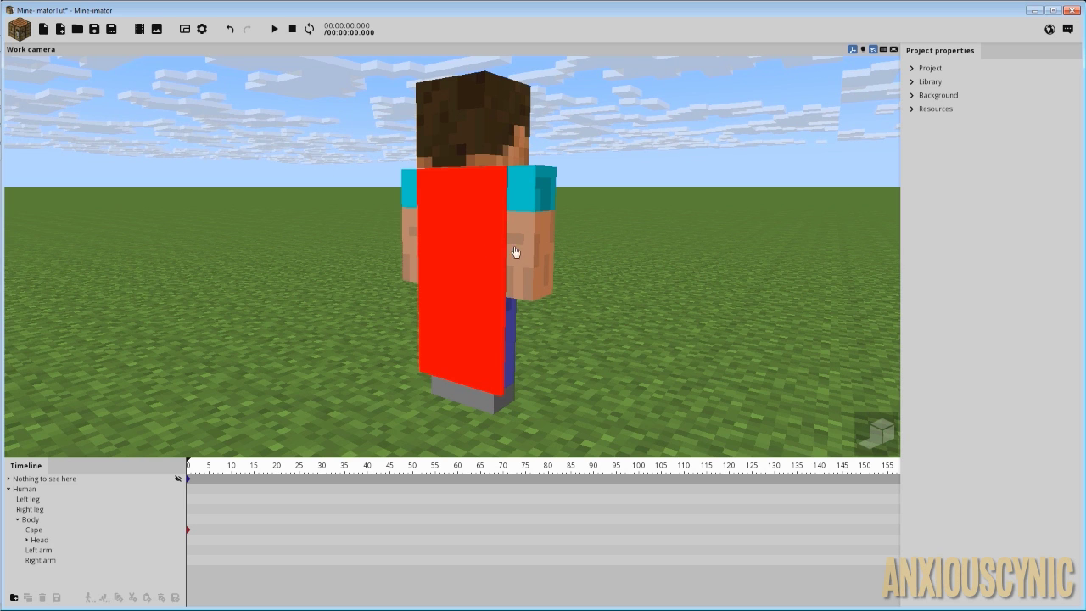
Examine the cape's color and texture settings and its fit on the character's back from several angles.
{"action": "left_click", "coordinate": [468, 252]}
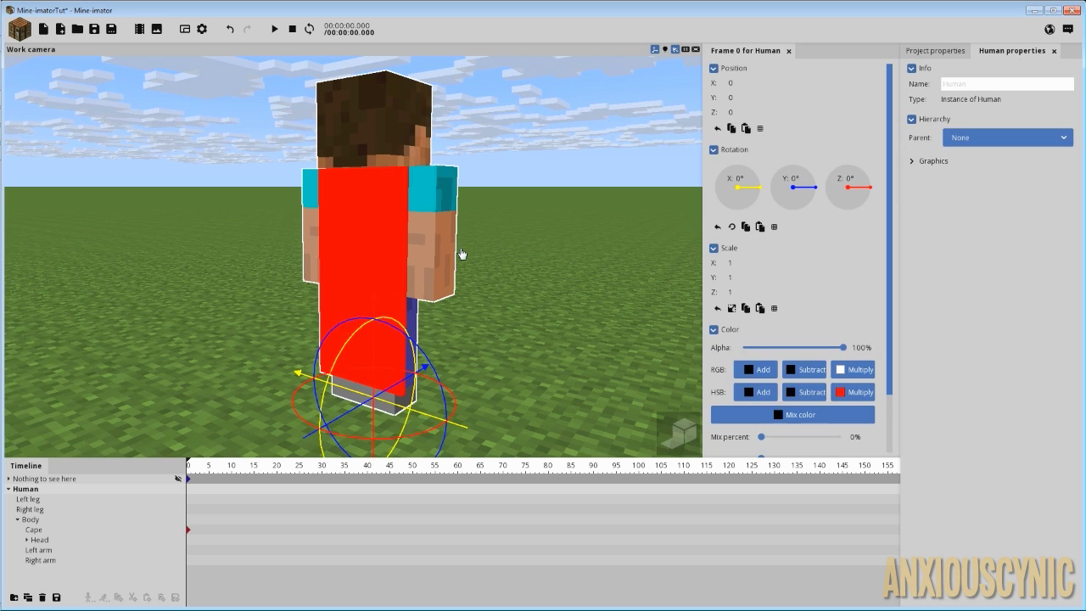
{"action": "left_click", "coordinate": [376, 234]}
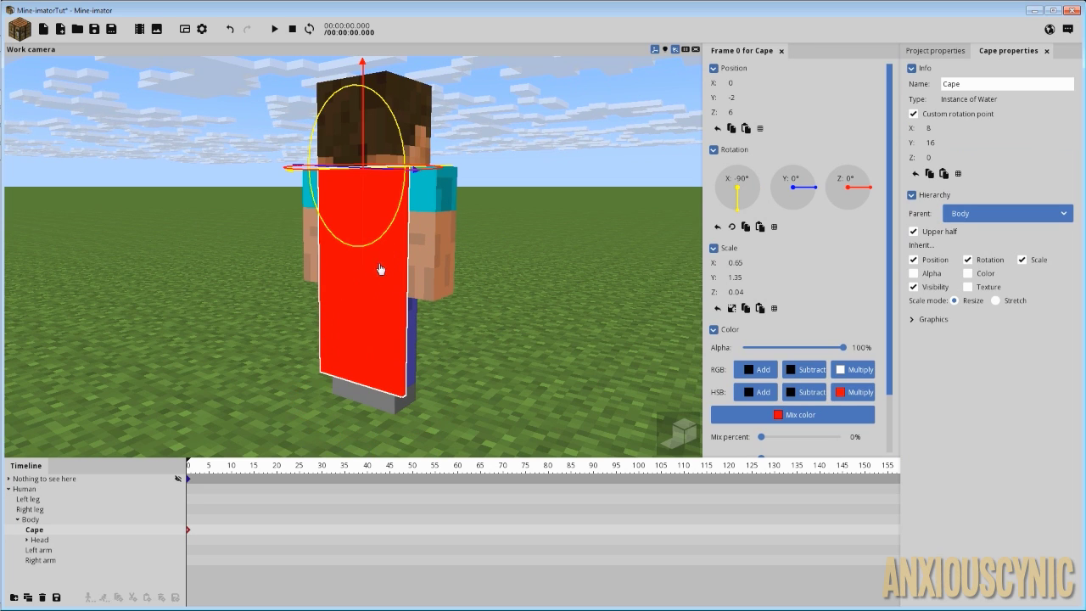
{"action": "left_click_drag", "start_coordinate": [891, 254], "coordinate": [858, 414]}
{"action": "left_click", "coordinate": [747, 434]}
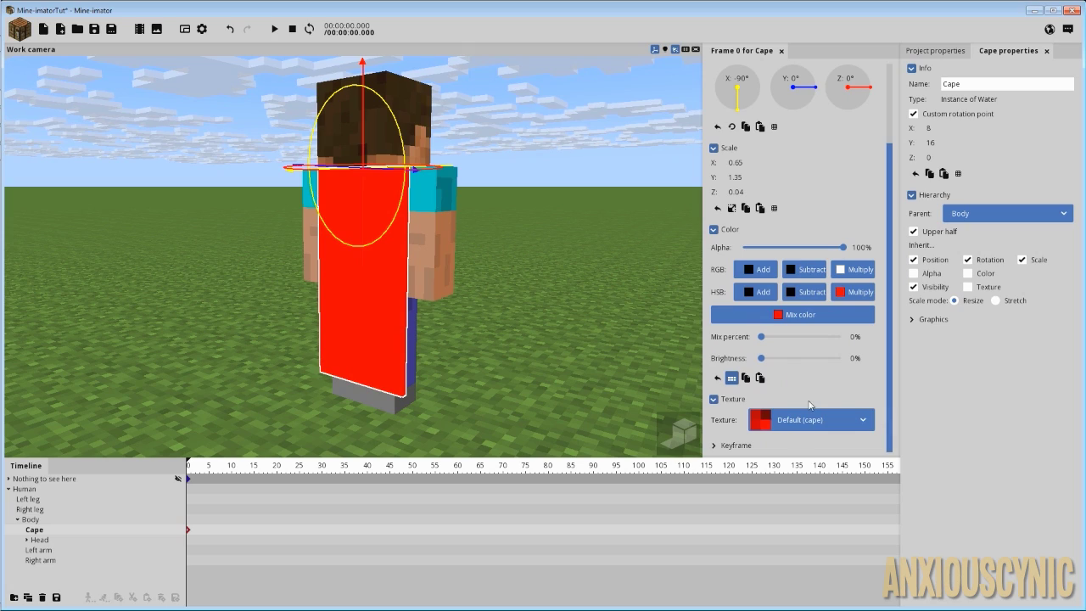
{"action": "middle_click_drag", "start_coordinate": [485, 283], "coordinate": [407, 295]}
{"action": "scroll", "coordinate": [470, 228], "scroll_direction": "up", "scroll_amount": 6}
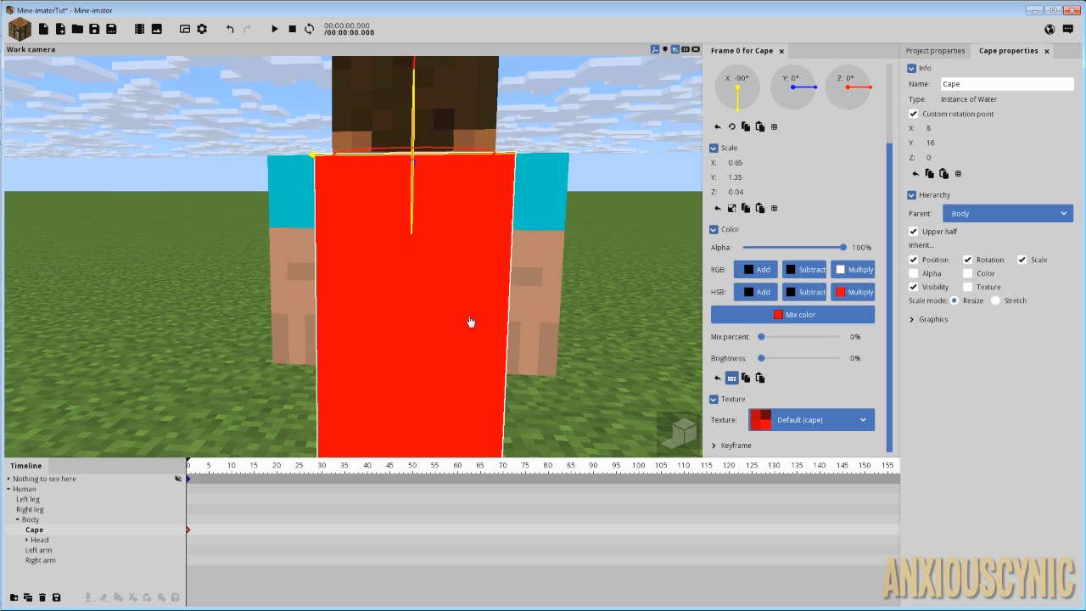
{"action": "middle_click_drag", "start_coordinate": [557, 300], "coordinate": [566, 270]}
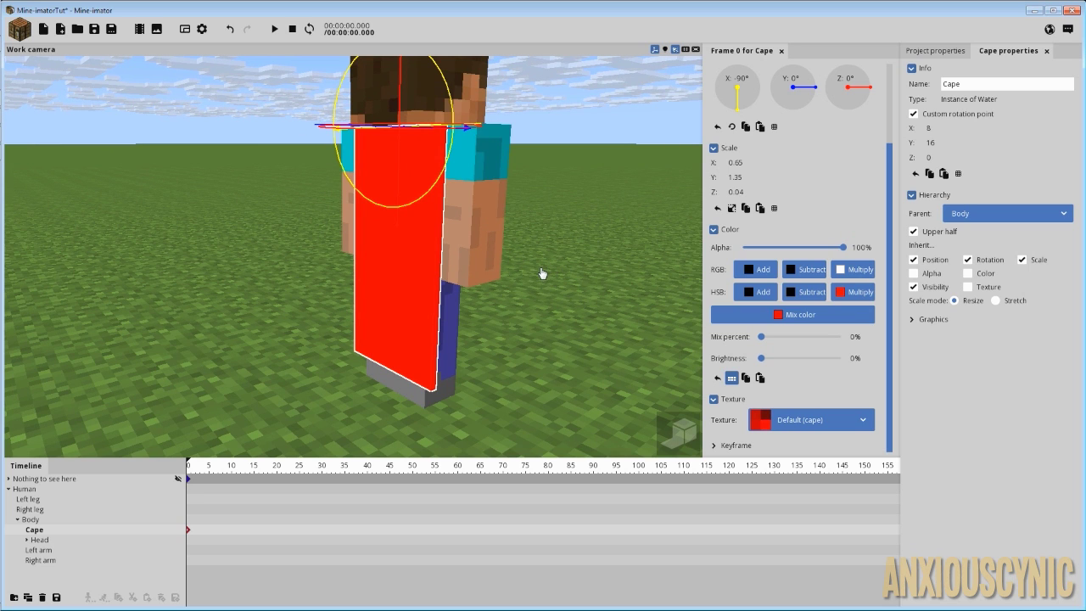
{"action": "middle_click_drag", "start_coordinate": [565, 270], "coordinate": [531, 271]}
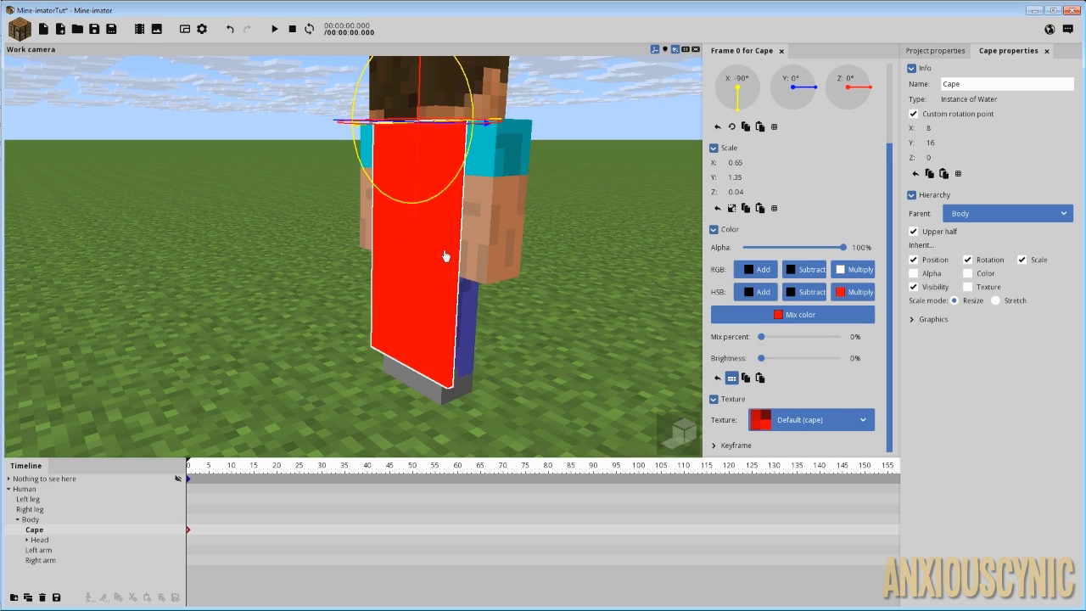
Examine the red cape's surface up close from the back and the side of the character.
{"action": "left_click", "coordinate": [948, 51]}
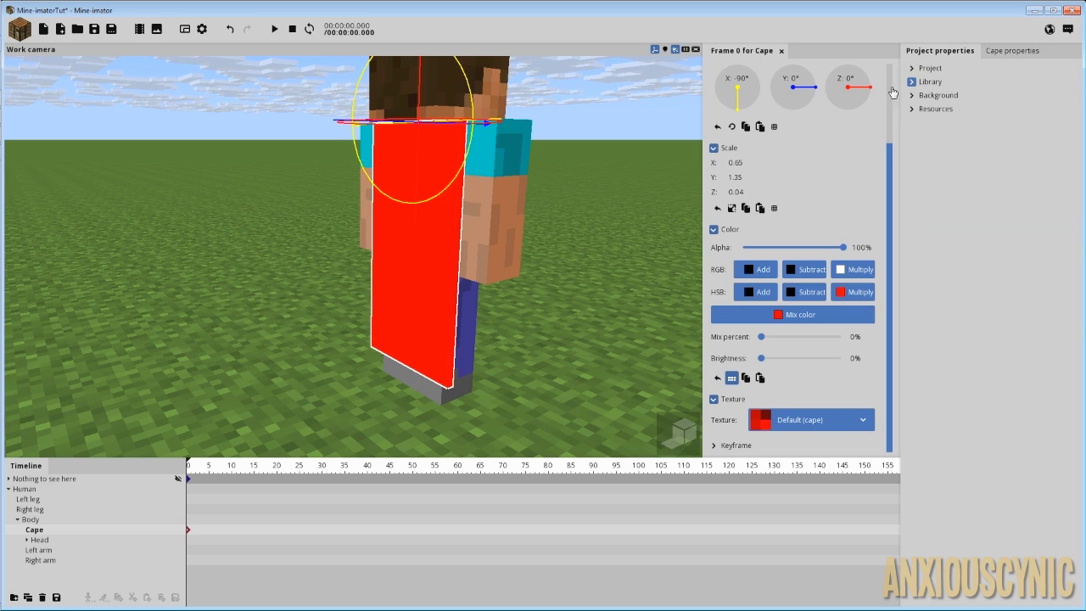
{"action": "left_click", "coordinate": [1010, 52]}
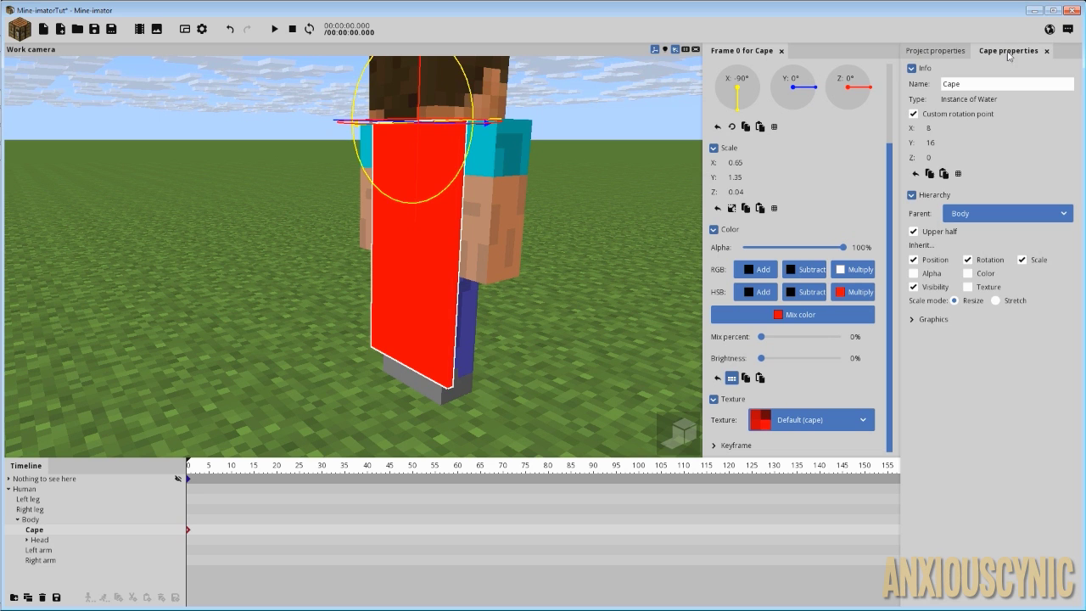
{"action": "middle_click_drag", "start_coordinate": [458, 287], "coordinate": [386, 287]}
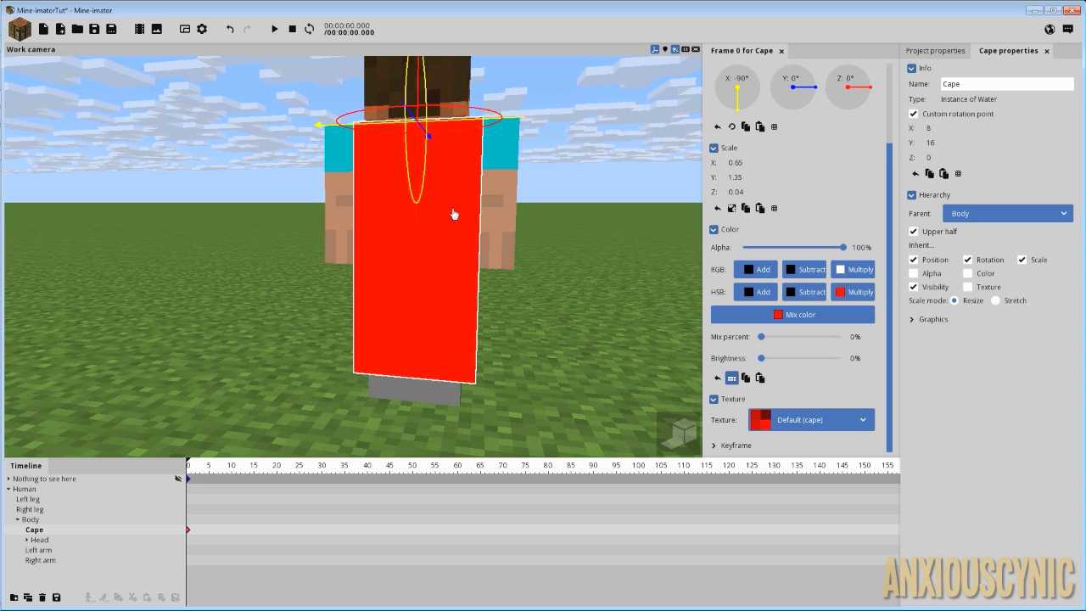
{"action": "middle_click_drag", "start_coordinate": [560, 251], "coordinate": [390, 259]}
{"action": "scroll", "coordinate": [542, 317], "scroll_direction": "up", "scroll_amount": 3}
{"action": "middle_click_drag", "start_coordinate": [542, 317], "coordinate": [436, 252]}
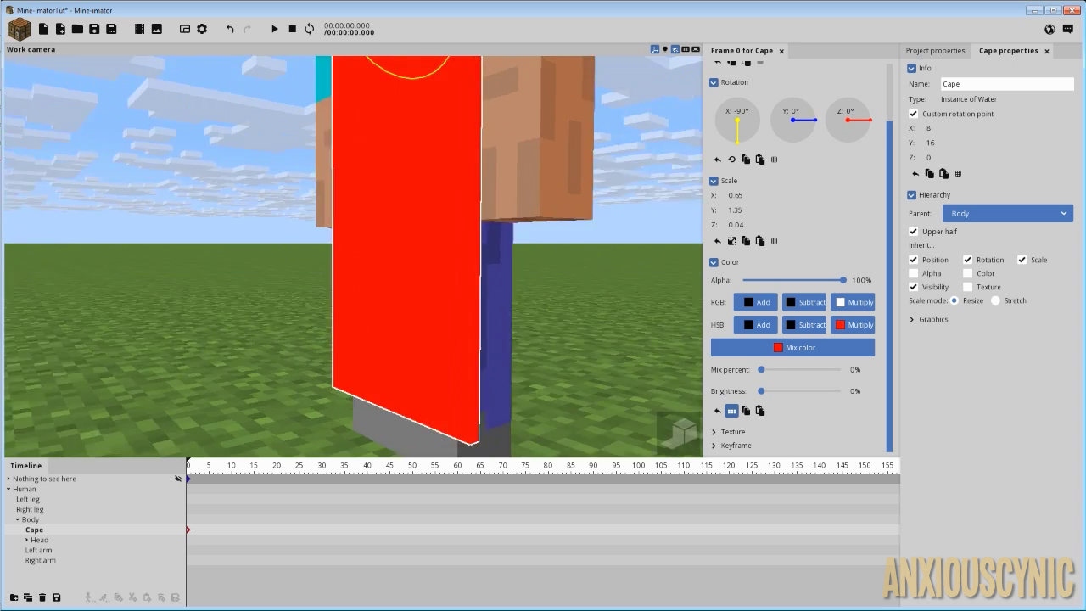
{"action": "scroll", "coordinate": [509, 259], "scroll_direction": "down", "scroll_amount": 5}
{"action": "scroll", "coordinate": [509, 260], "scroll_direction": "up", "scroll_amount": 1}
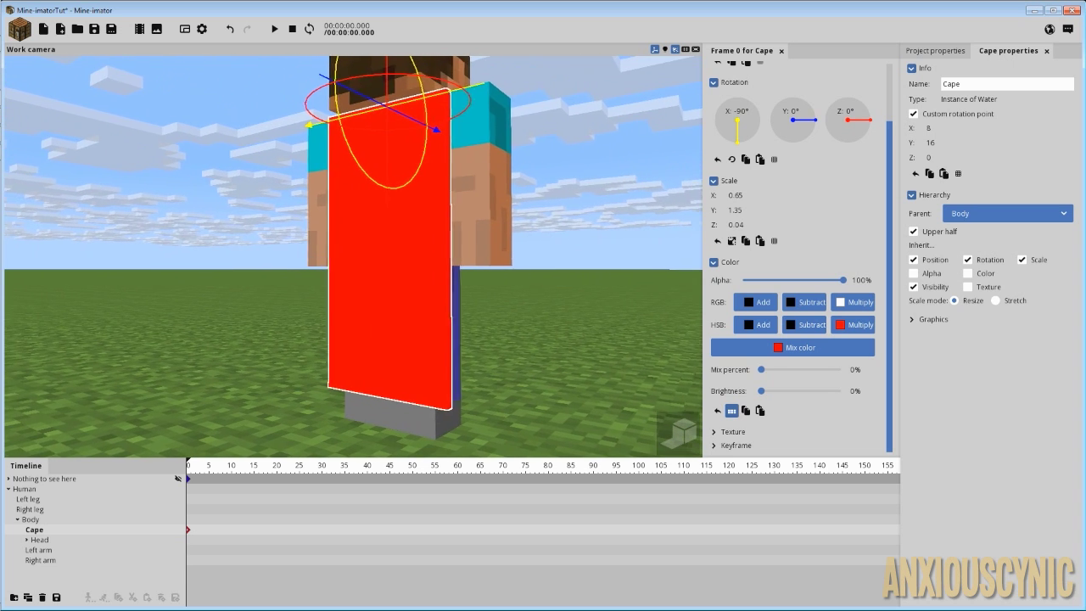
{"action": "scroll", "coordinate": [506, 270], "scroll_direction": "up", "scroll_amount": 3}
{"action": "middle_click_drag", "start_coordinate": [506, 269], "coordinate": [491, 275]}
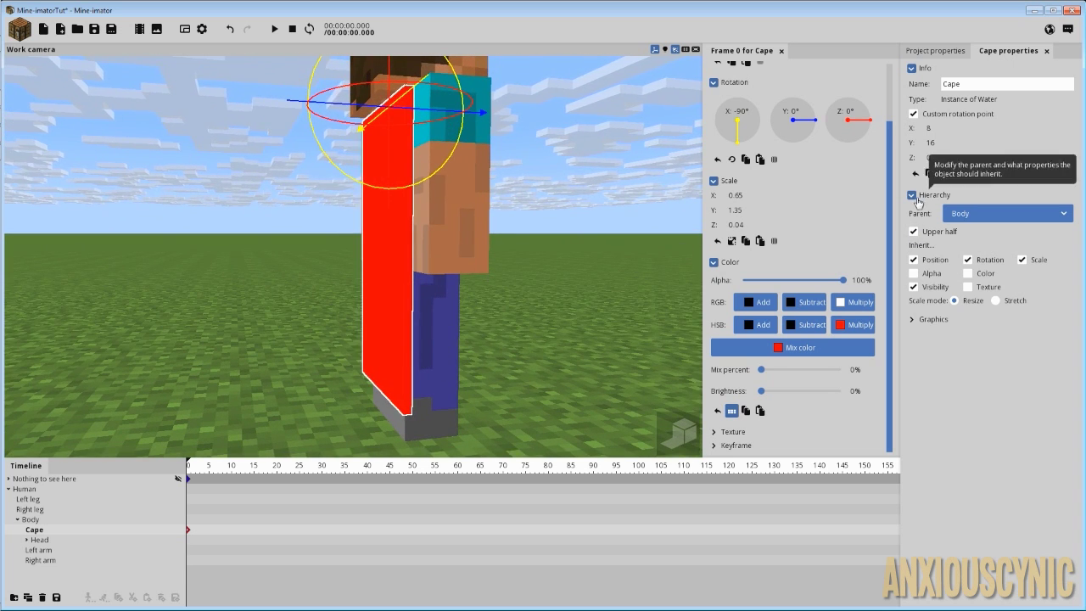
Collapse the cape's hierarchy settings and expand its graphics settings to examine the Affected by wind option.
{"action": "left_click", "coordinate": [918, 199]}
{"action": "left_click", "coordinate": [921, 209]}
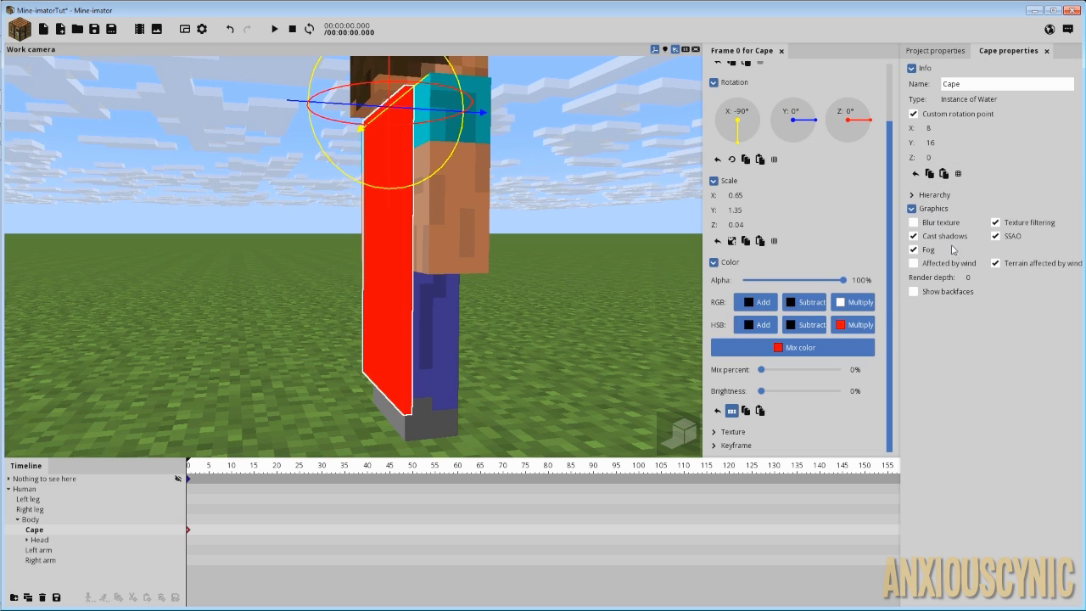
{"action": "left_click", "coordinate": [964, 266]}
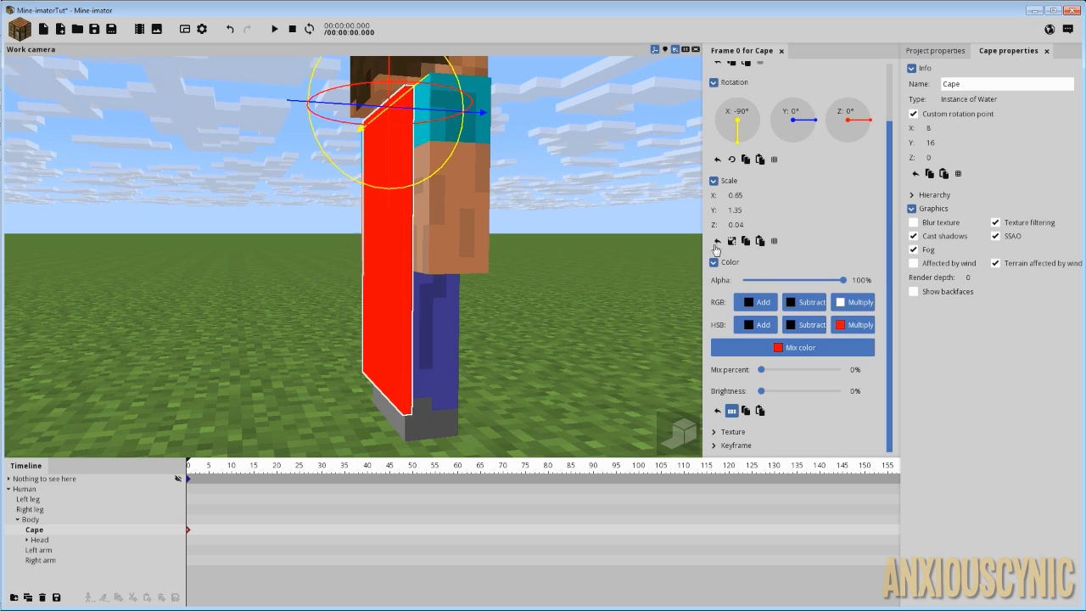
Set the project background's wind strength to 8 and wind speed to 82%, checking the cape's waving from the side.
{"action": "left_click", "coordinate": [924, 52]}
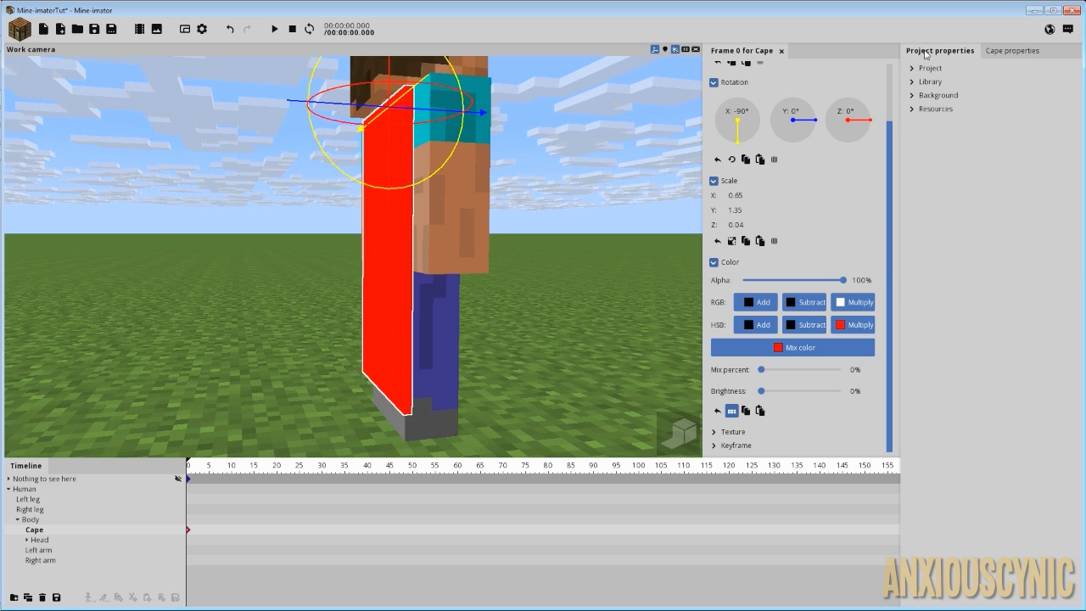
{"action": "left_click", "coordinate": [925, 97]}
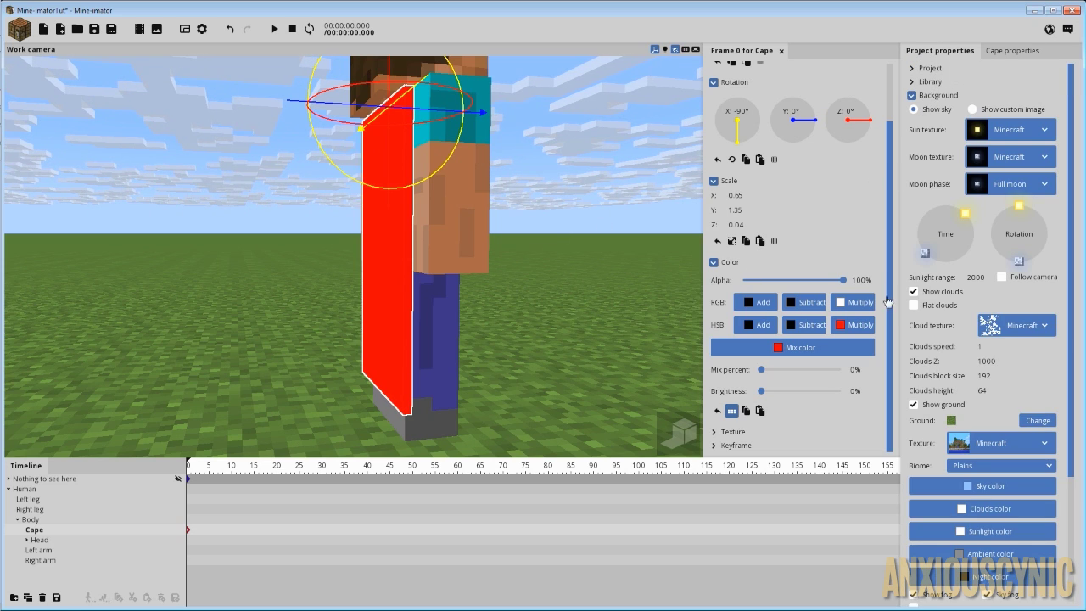
{"action": "left_click_drag", "start_coordinate": [1069, 156], "coordinate": [1084, 316]}
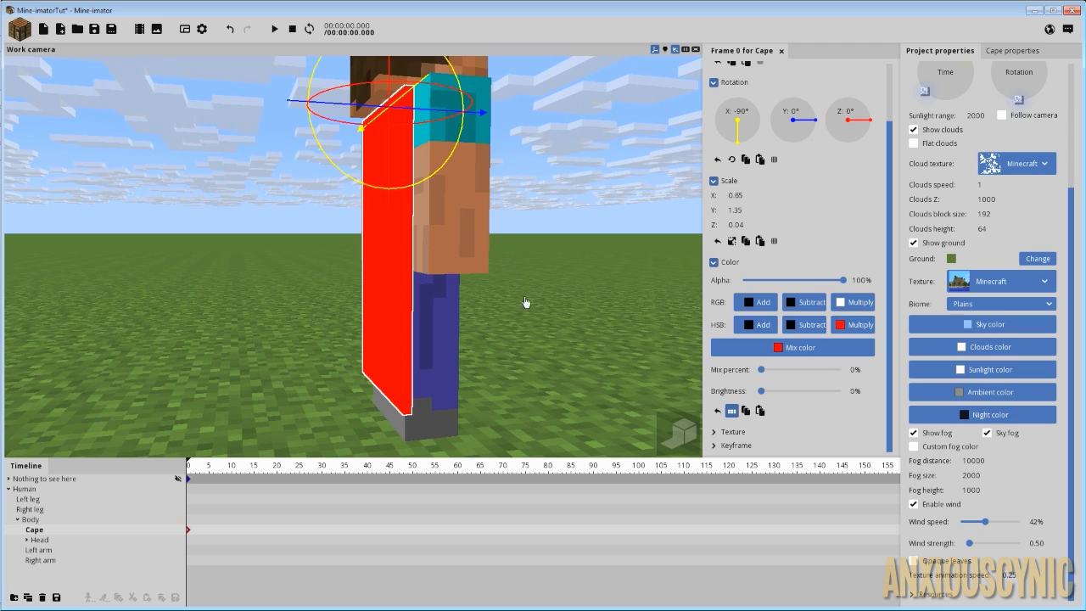
{"action": "left_click_drag", "start_coordinate": [984, 521], "coordinate": [1065, 531]}
{"action": "right_click_drag", "start_coordinate": [553, 335], "coordinate": [484, 334]}
{"action": "right_click", "coordinate": [1030, 527]}
{"action": "left_click", "coordinate": [987, 543]}
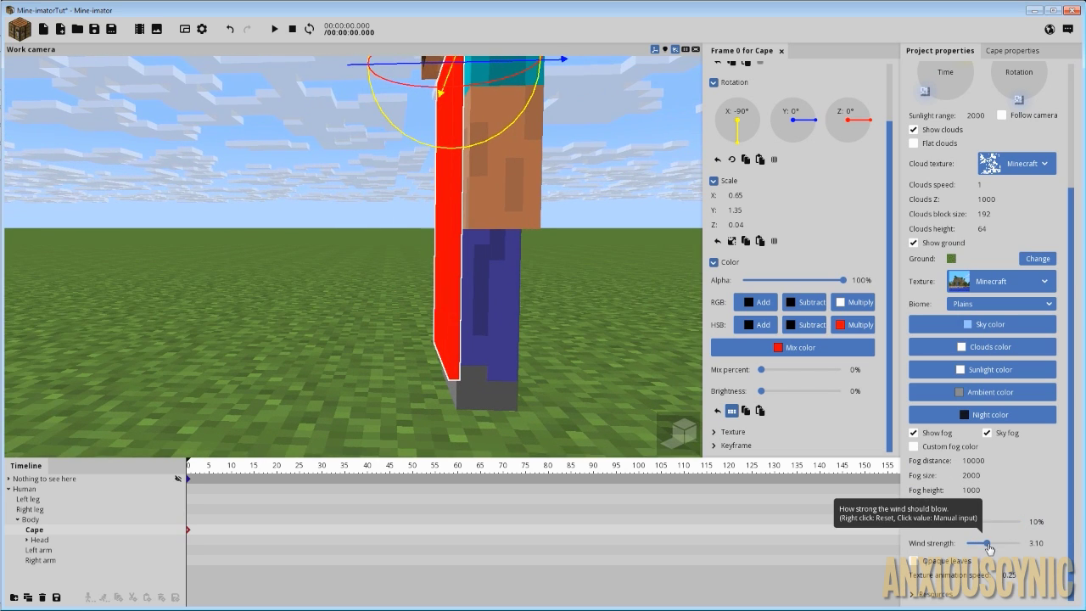
{"action": "left_click_drag", "start_coordinate": [1012, 547], "coordinate": [1022, 543]}
{"action": "right_click_drag", "start_coordinate": [552, 296], "coordinate": [523, 308]}
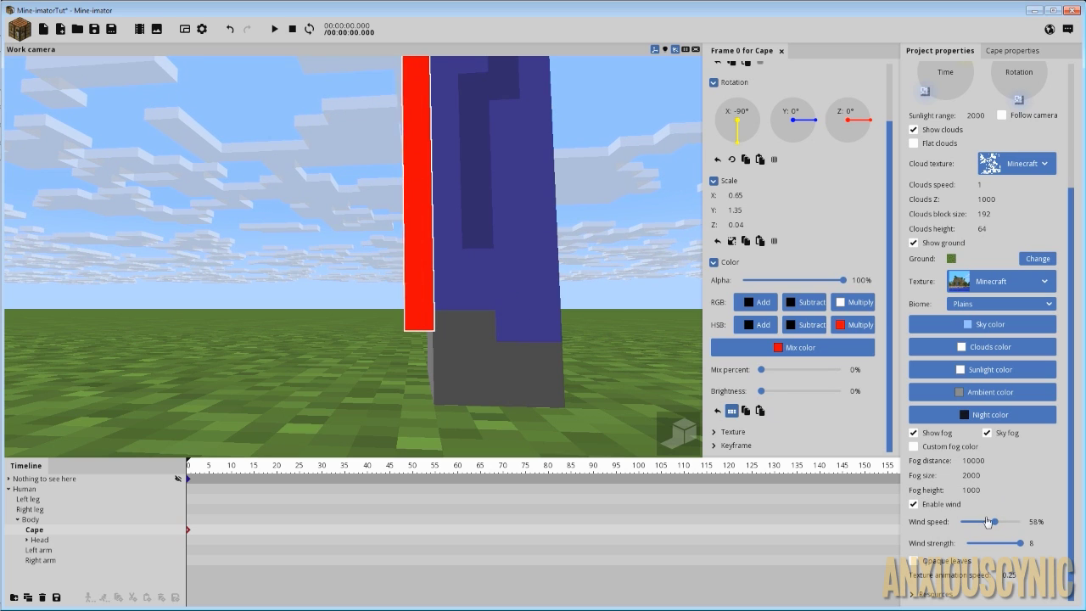
{"action": "left_click_drag", "start_coordinate": [991, 523], "coordinate": [1048, 552]}
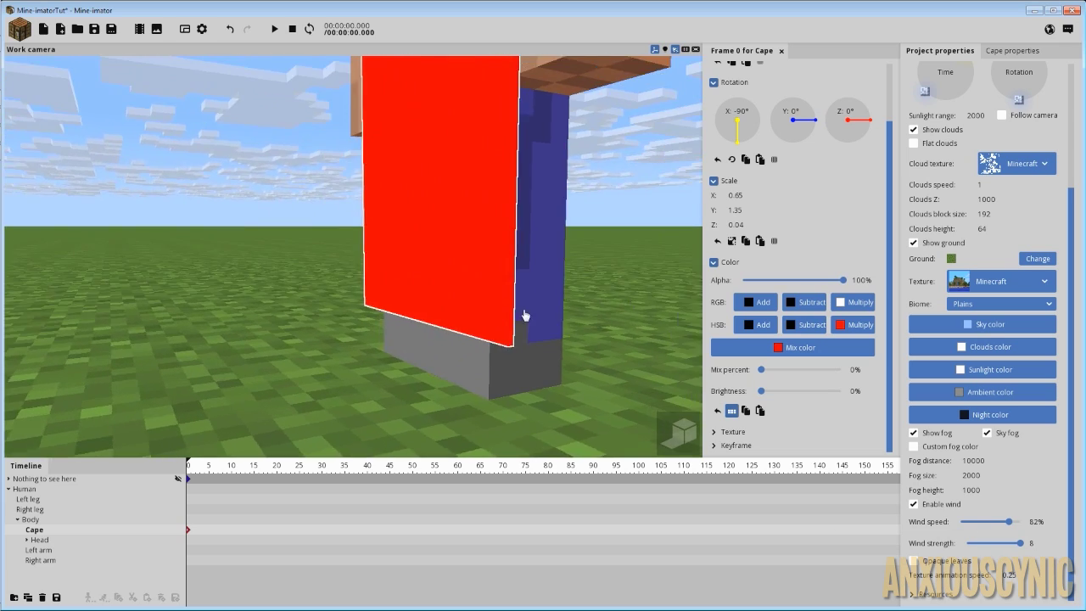
{"action": "mouse_move", "coordinate": [516, 316]}
{"action": "right_mouse_down"}
{"action": "mouse_move", "coordinate": [500, 305]}
{"action": "mouse_move", "coordinate": [535, 333]}
{"action": "mouse_move", "coordinate": [526, 318]}
{"action": "right_mouse_up"}
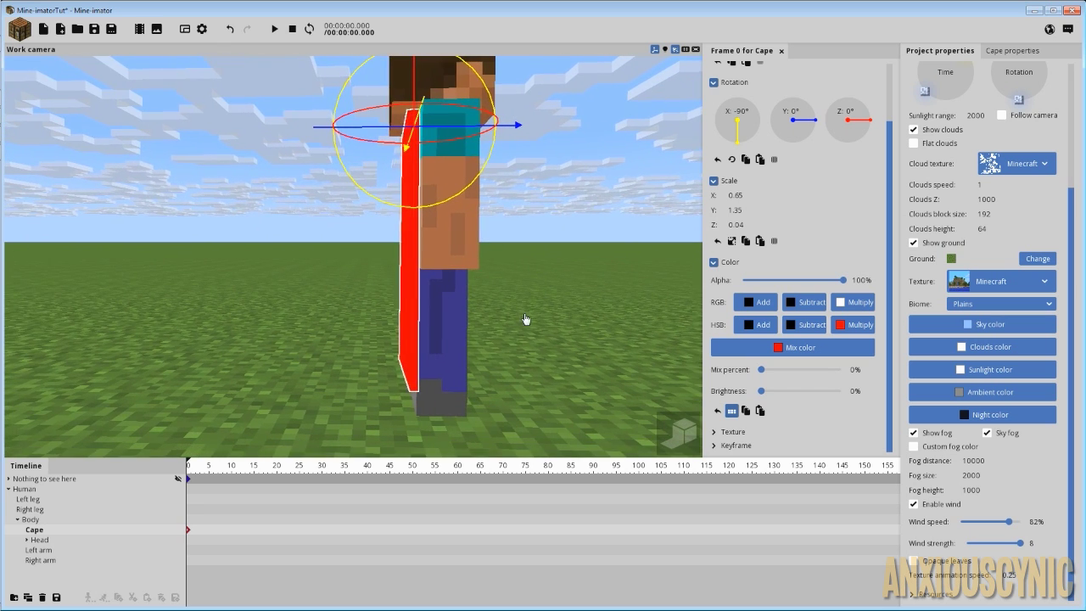
Add Human keyframes at frames 75 and 0, generate a run cycle between them and preview the animation.
{"action": "left_click", "coordinate": [51, 490]}
{"action": "double_click", "coordinate": [51, 490]}
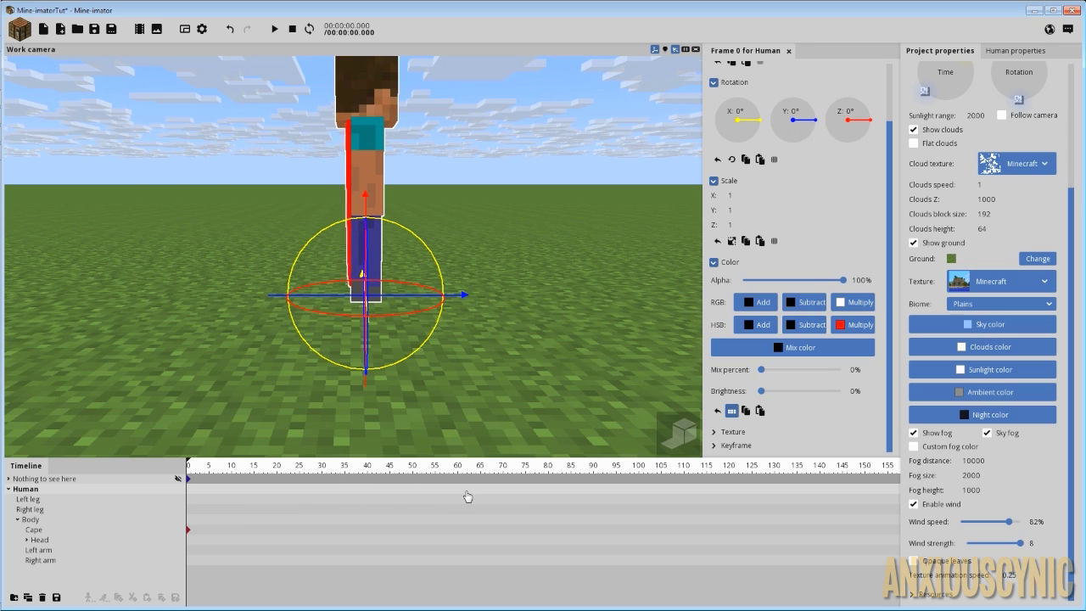
{"action": "left_click", "coordinate": [527, 494]}
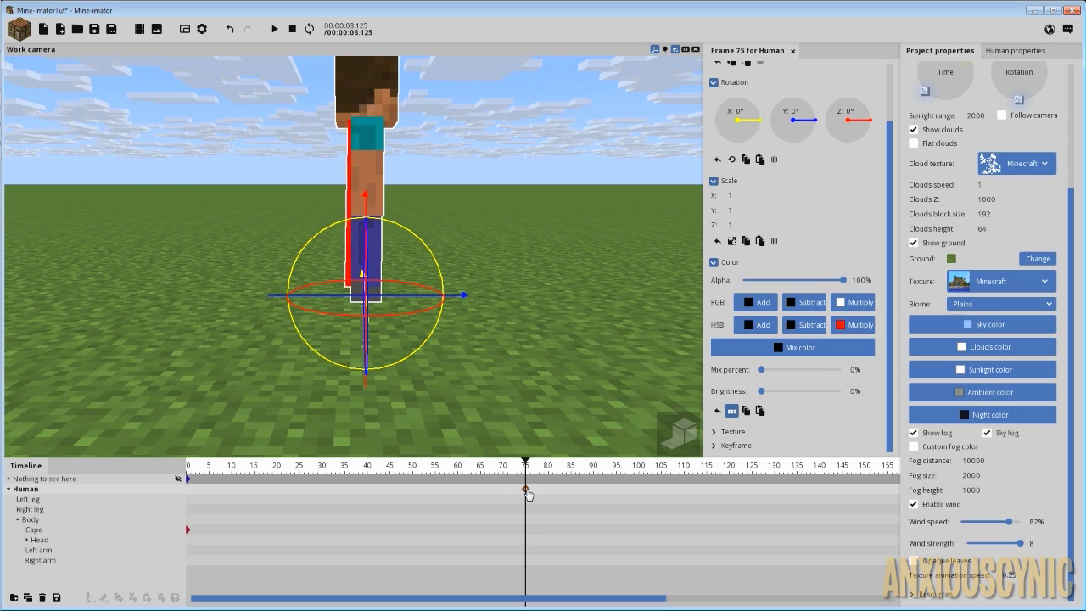
{"action": "left_click_drag", "start_coordinate": [200, 489], "coordinate": [188, 490]}
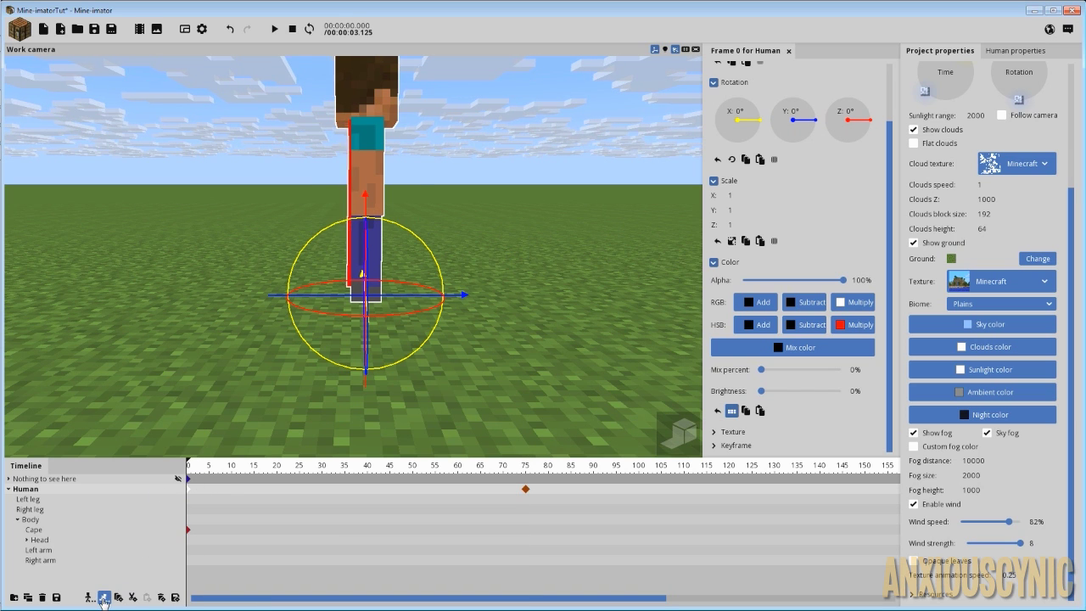
{"action": "left_click", "coordinate": [104, 597]}
{"action": "key", "text": "space"}
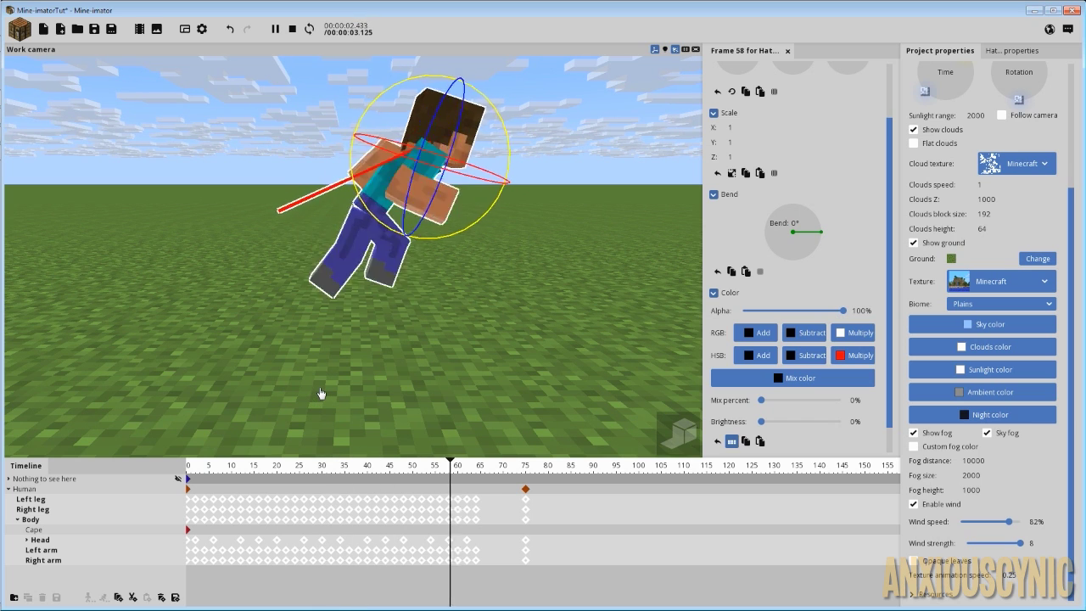
{"action": "key", "text": "space"}
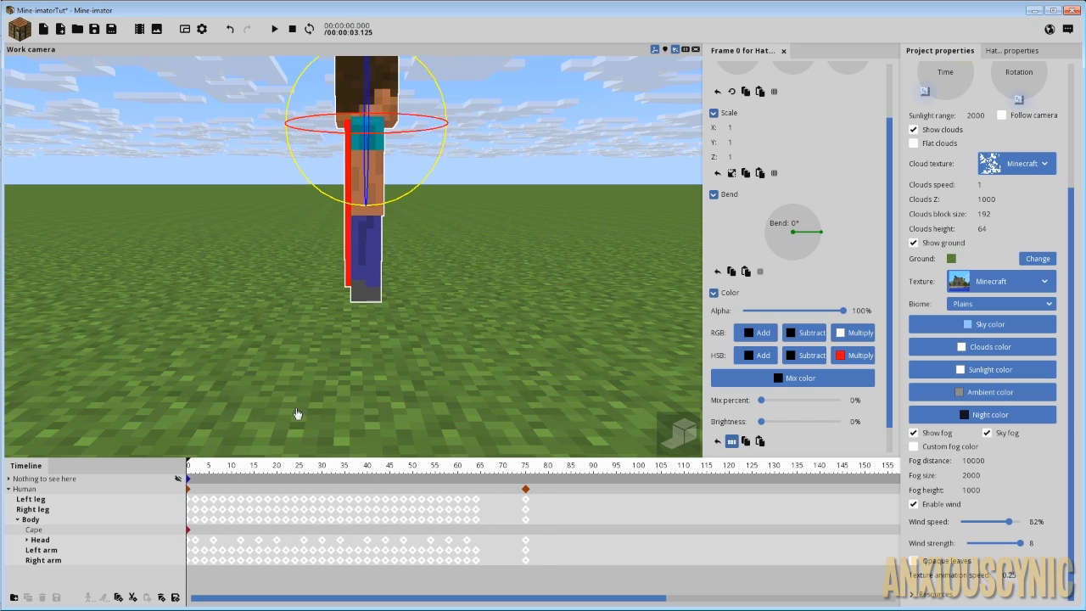
Add a Cape keyframe at frame 4 and rotate the cape up behind the running character to an X rotation of about -75°.
{"action": "left_click", "coordinate": [190, 531]}
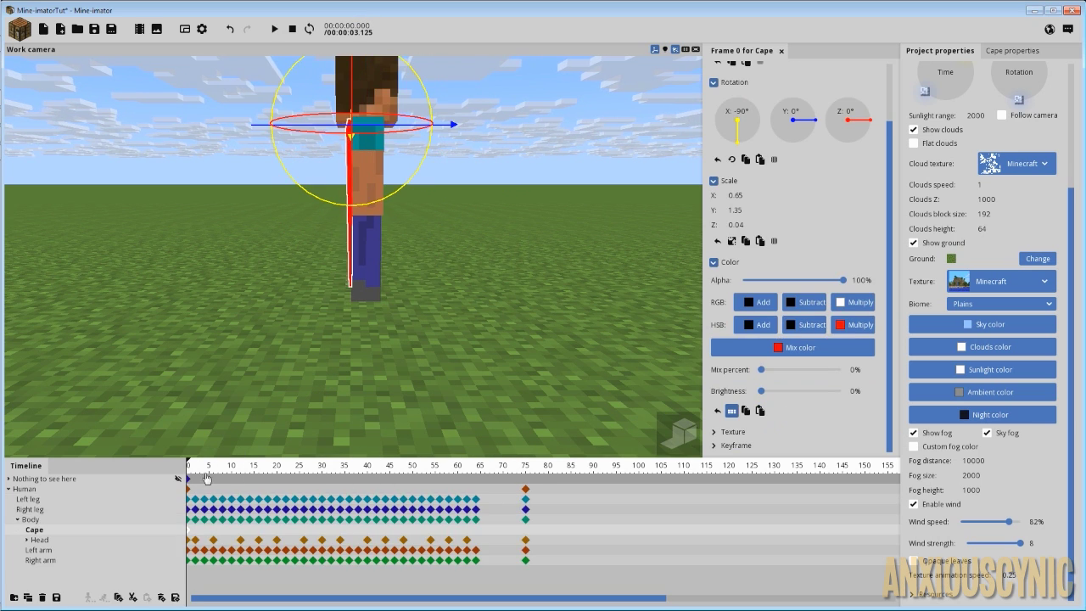
{"action": "scroll", "coordinate": [189, 483], "scroll_direction": "up", "scroll_amount": 5, "text": "ctrl"}
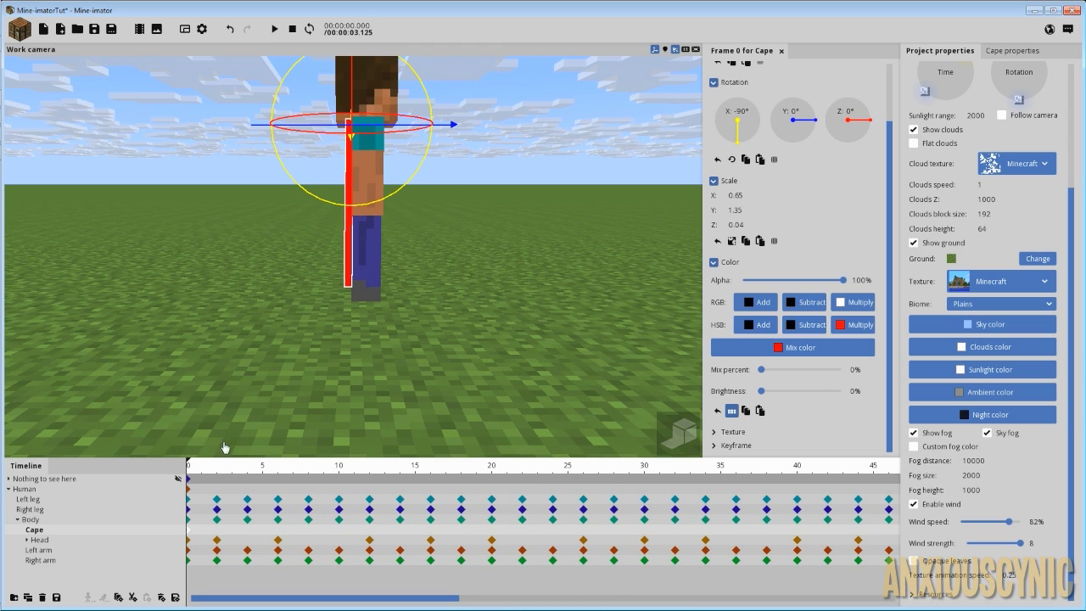
{"action": "left_click_drag", "start_coordinate": [206, 466], "coordinate": [242, 469]}
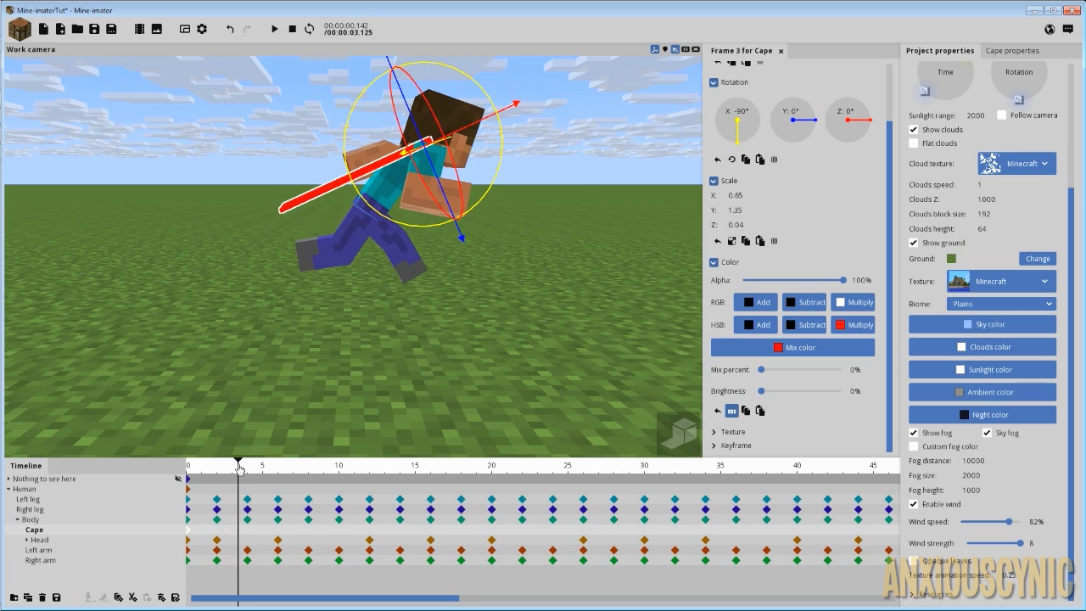
{"action": "left_click", "coordinate": [242, 532]}
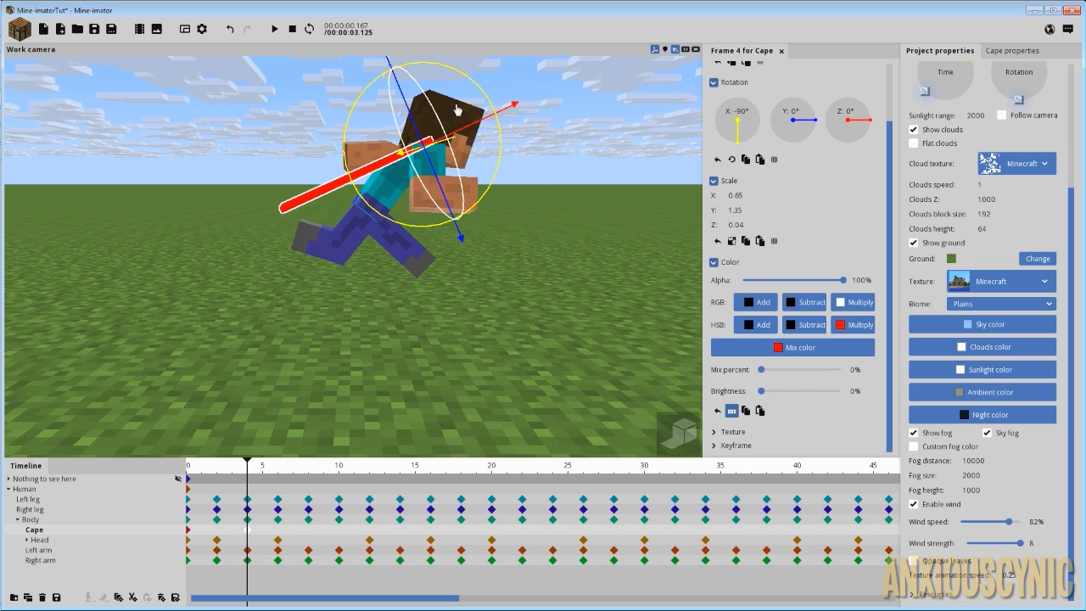
{"action": "left_click_drag", "start_coordinate": [457, 109], "coordinate": [461, 84]}
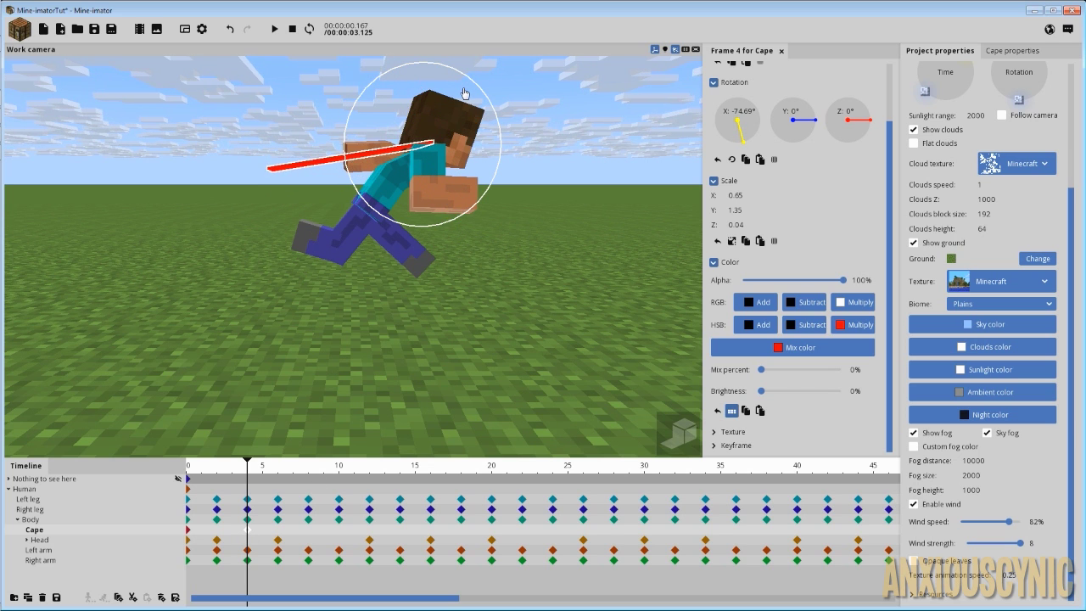
{"action": "scroll", "coordinate": [553, 167], "scroll_direction": "up", "scroll_amount": 6}
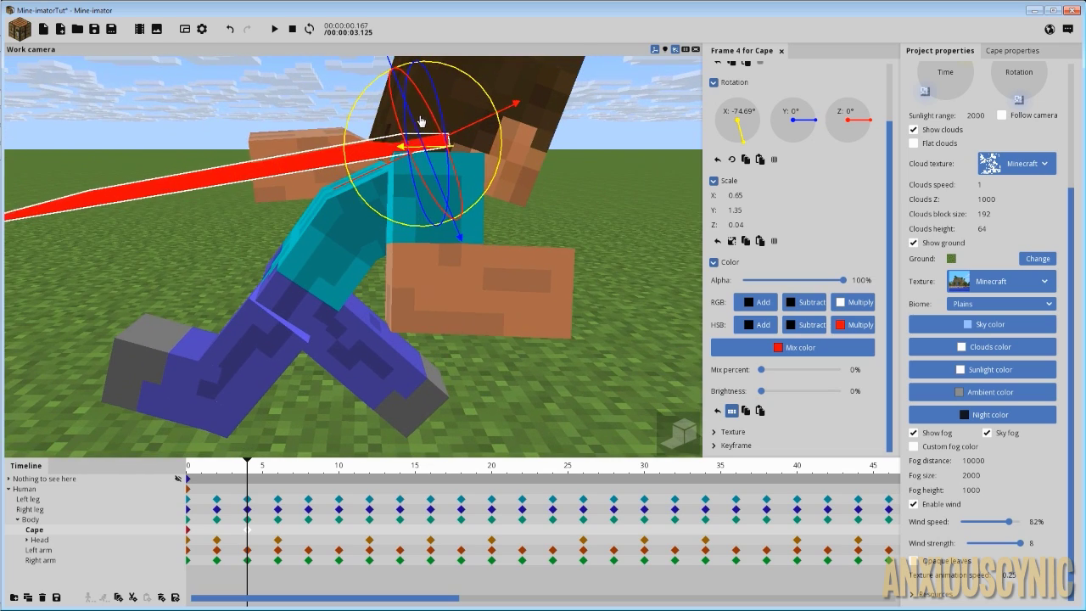
{"action": "right_click_drag", "start_coordinate": [469, 139], "coordinate": [469, 139]}
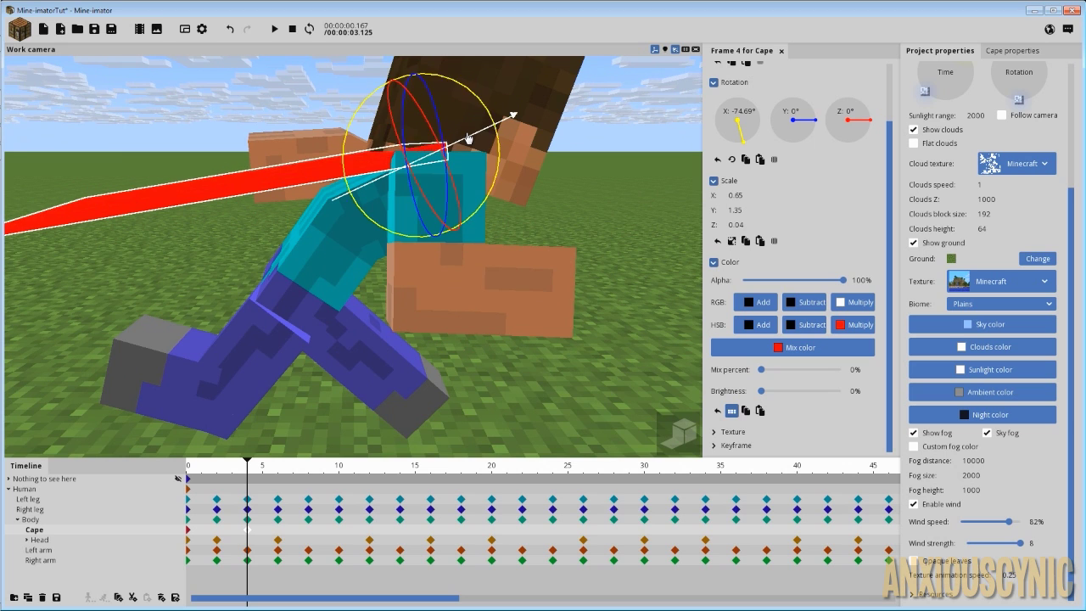
{"action": "scroll", "coordinate": [557, 270], "scroll_direction": "down", "scroll_amount": 3}
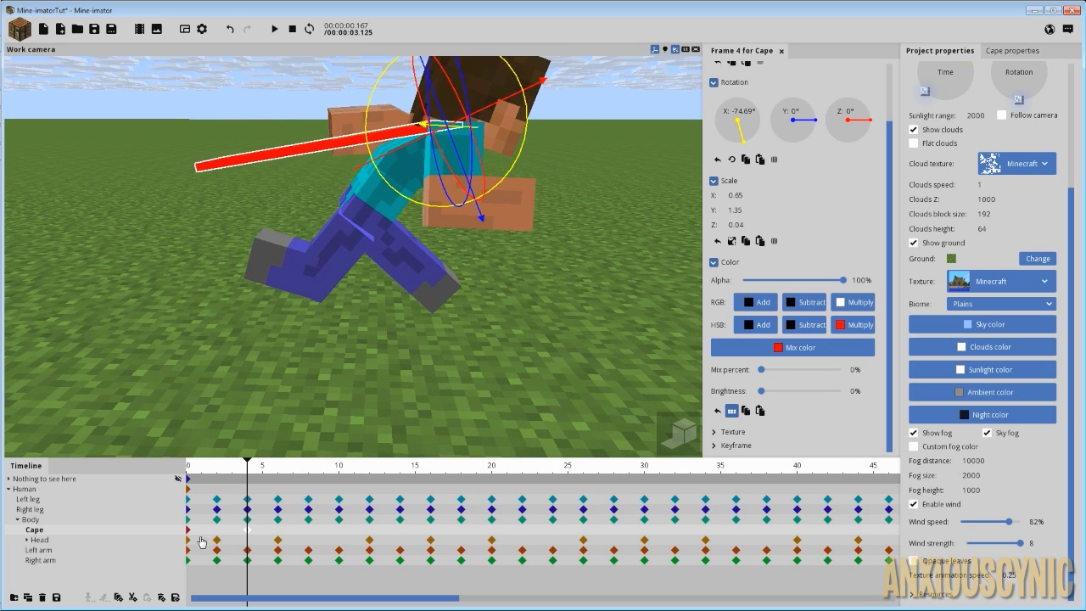
Set the transition of the Cape keyframe at frame 0 to Ease in (quadratic), deselect the cape and play the run animation.
{"action": "left_click", "coordinate": [188, 530]}
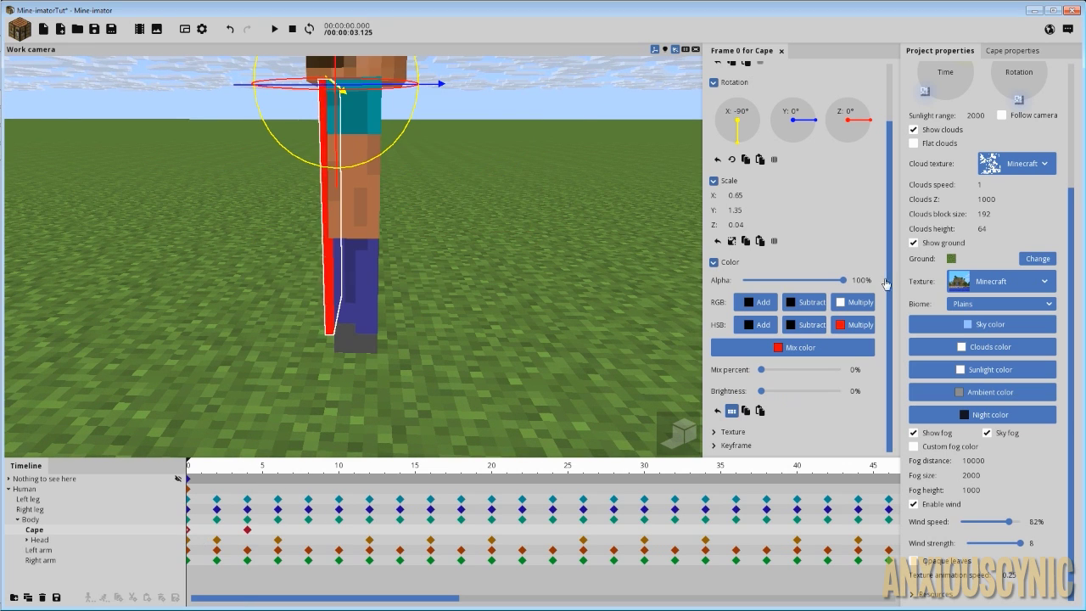
{"action": "left_click", "coordinate": [797, 444]}
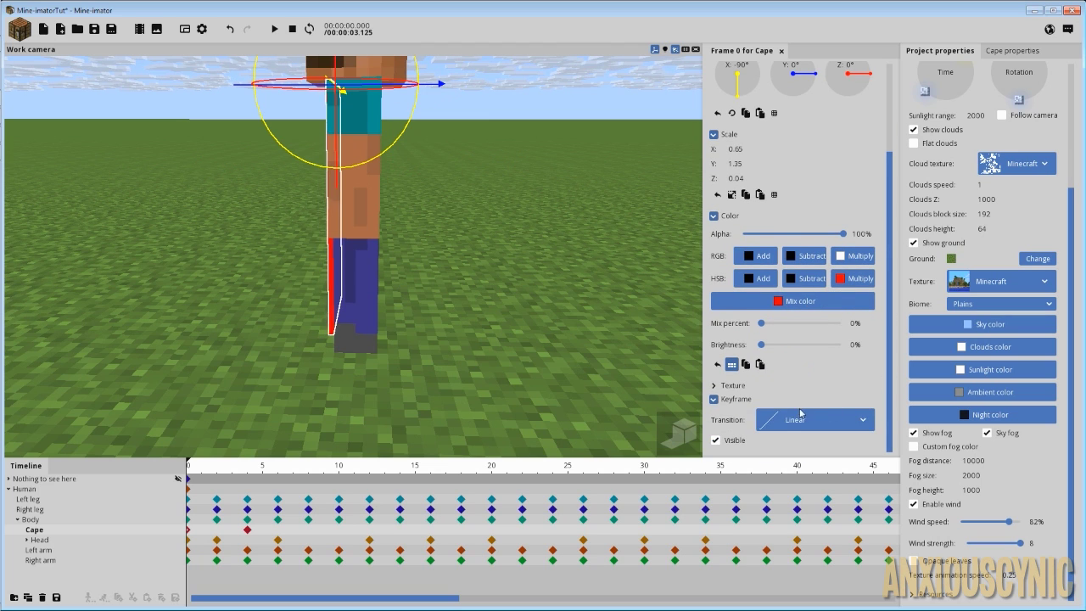
{"action": "left_click", "coordinate": [800, 415]}
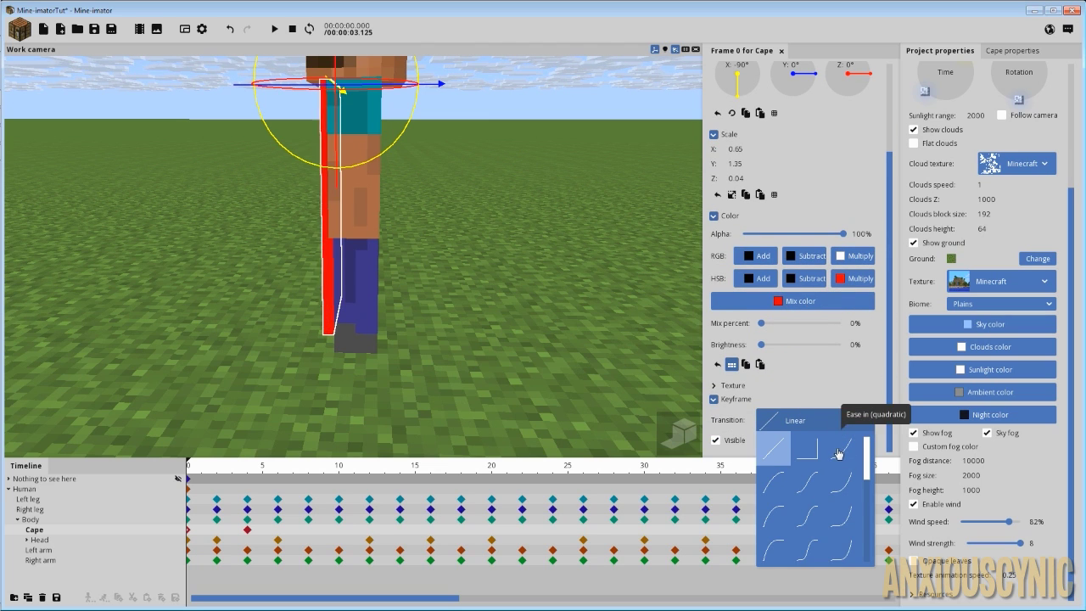
{"action": "left_click", "coordinate": [839, 453]}
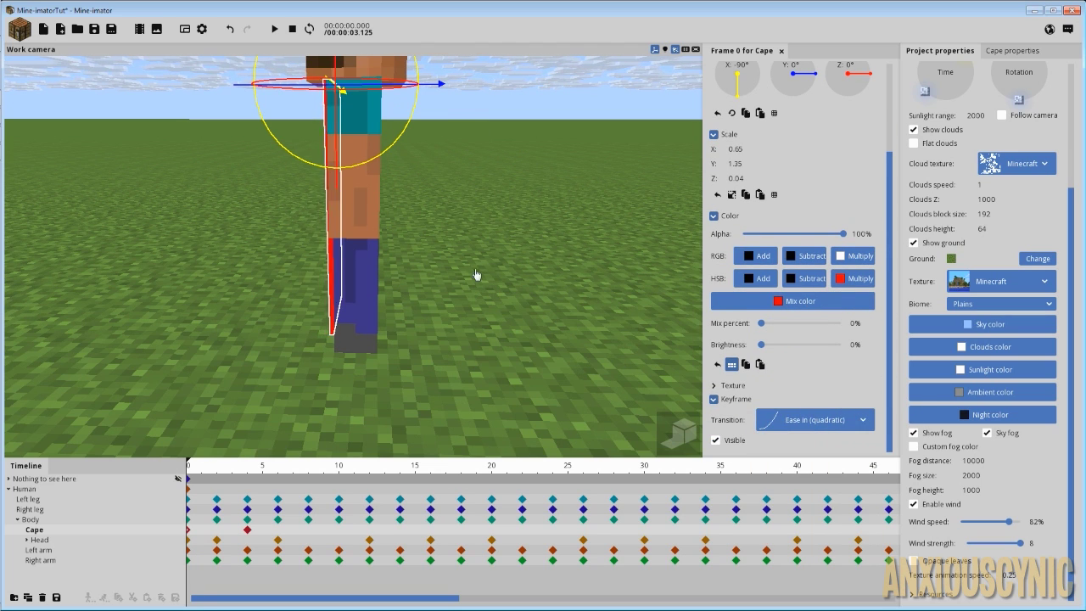
{"action": "right_click_drag", "start_coordinate": [476, 274], "coordinate": [482, 256]}
{"action": "key", "text": "s"}
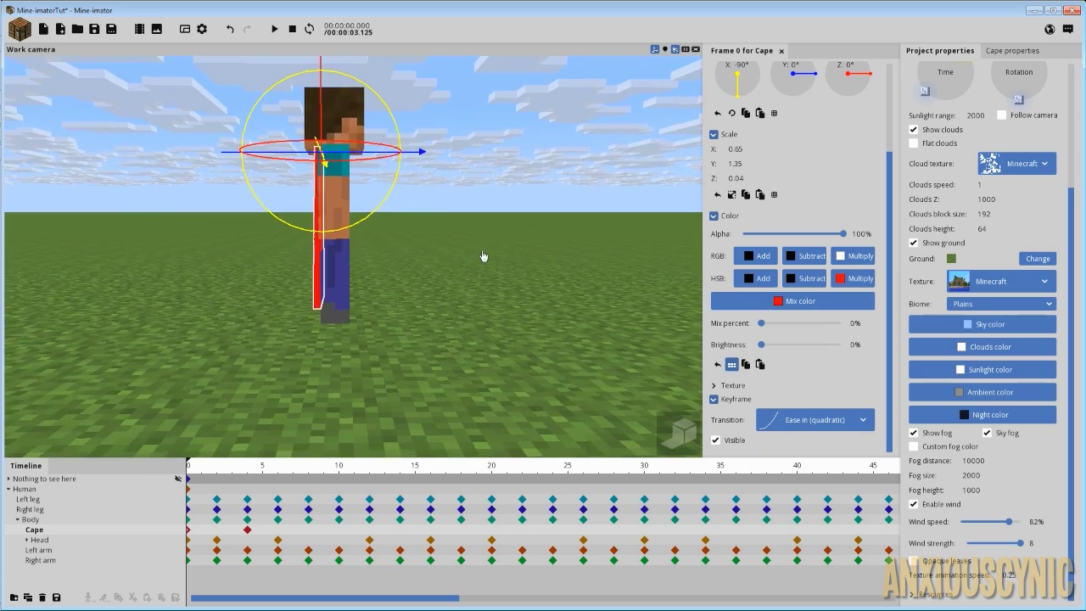
{"action": "left_click", "coordinate": [483, 255]}
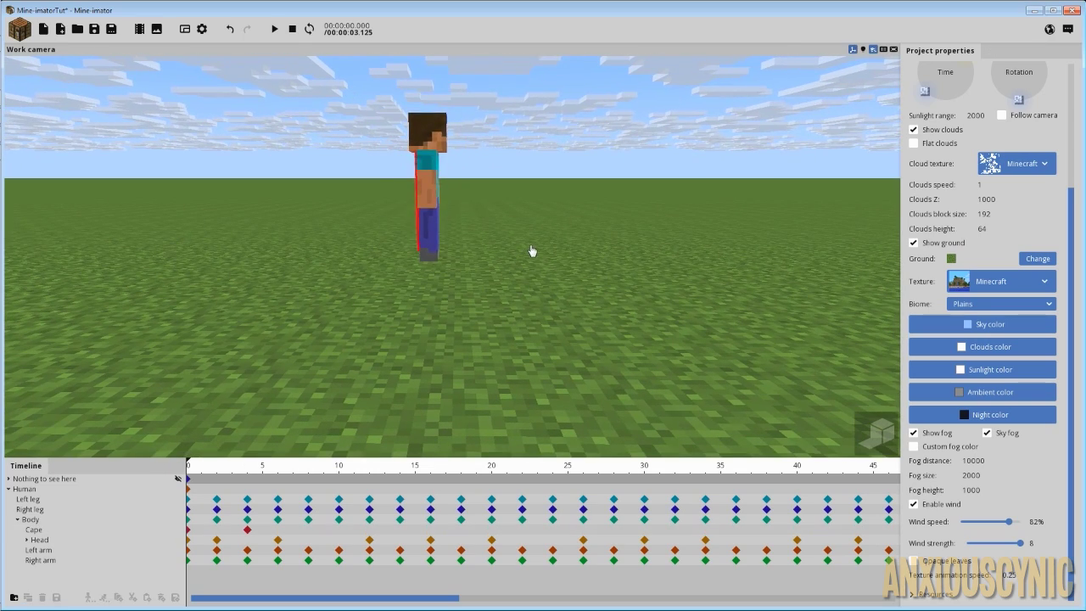
{"action": "key", "text": "space"}
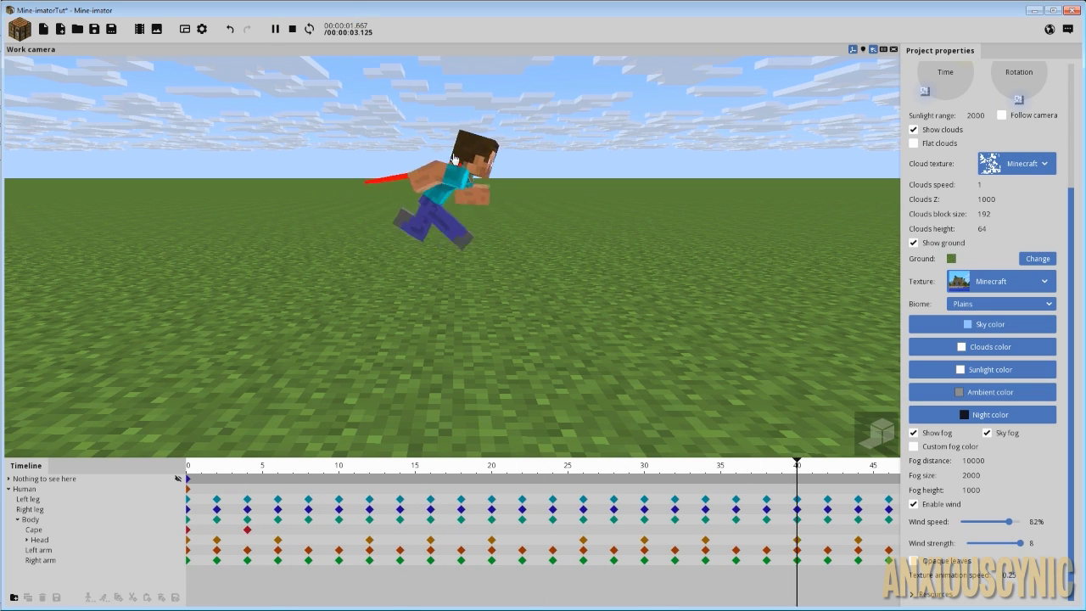
Try moving the raised Cape keyframe from frame 4 to frame 25 and play the animation.
{"action": "key", "text": "shift+space"}
{"action": "left_click_drag", "start_coordinate": [246, 532], "coordinate": [566, 527]}
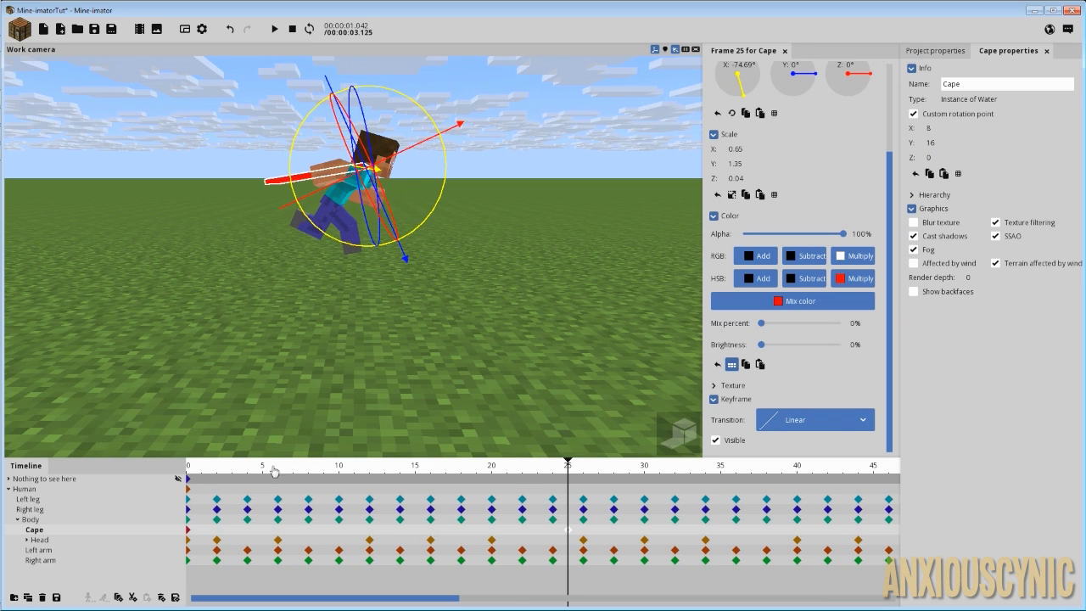
{"action": "key", "text": "shift+space"}
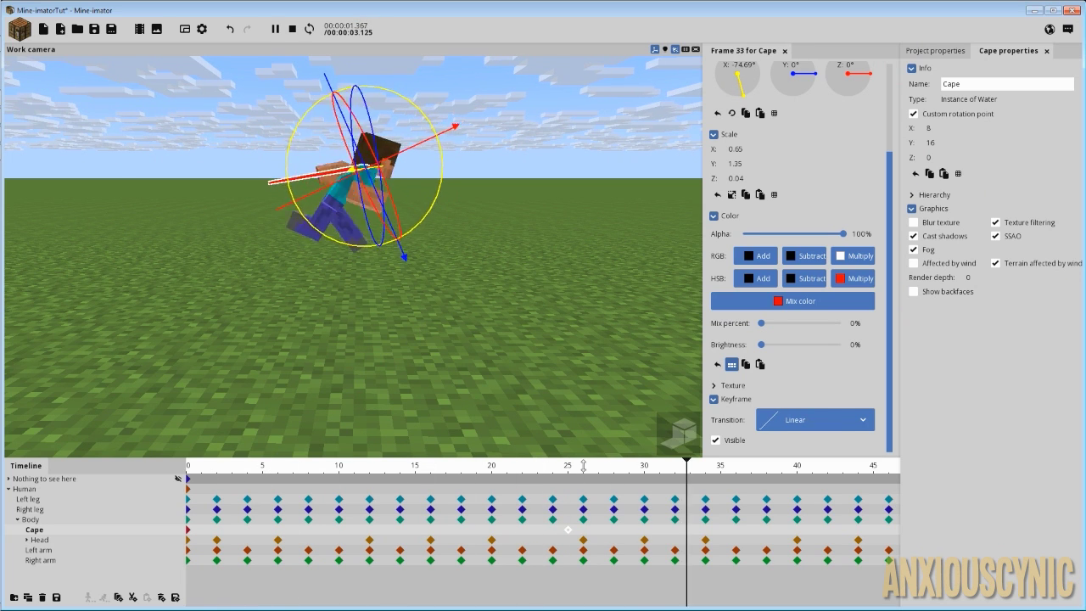
Move the raised Cape keyframe to frame 15, deselect the cape and preview the run animation from the side.
{"action": "left_click_drag", "start_coordinate": [567, 529], "coordinate": [415, 530]}
{"action": "key", "text": "shift+space"}
{"action": "left_click", "coordinate": [475, 327]}
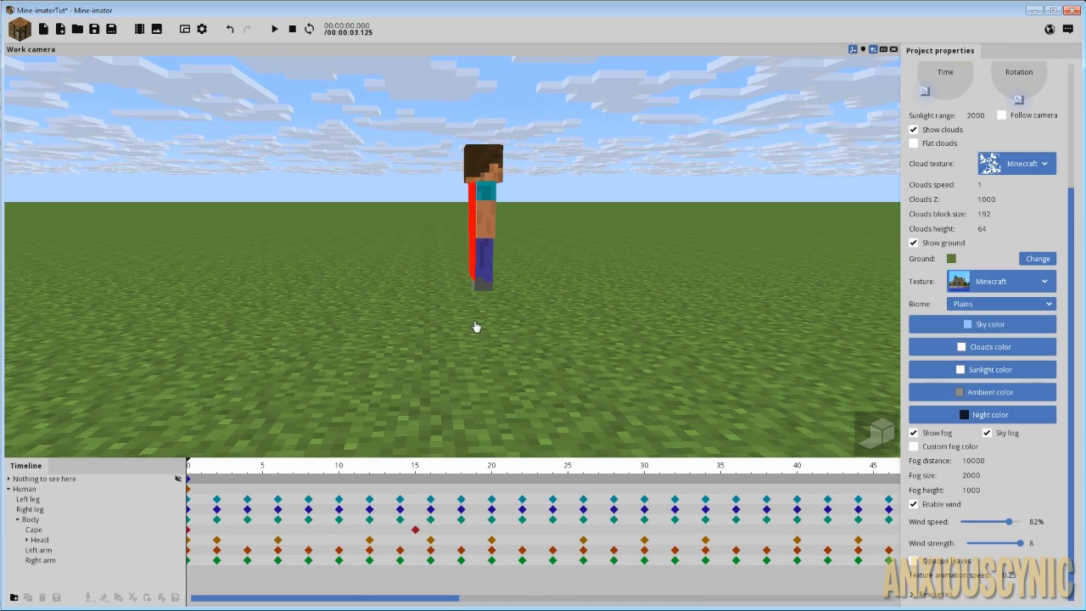
{"action": "right_click_drag", "start_coordinate": [475, 327], "coordinate": [490, 318]}
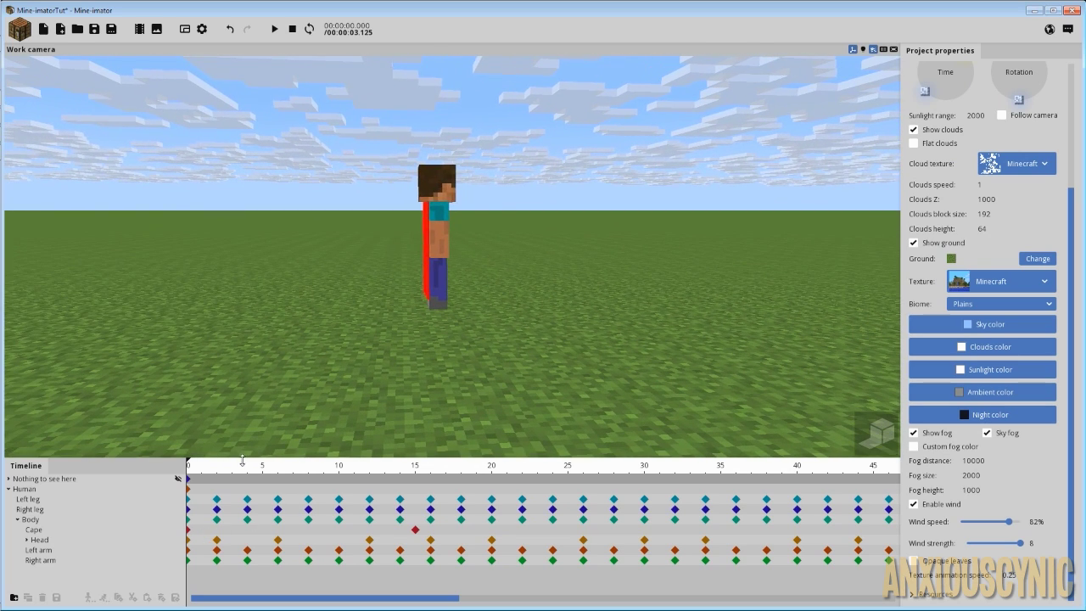
{"action": "key", "text": "space"}
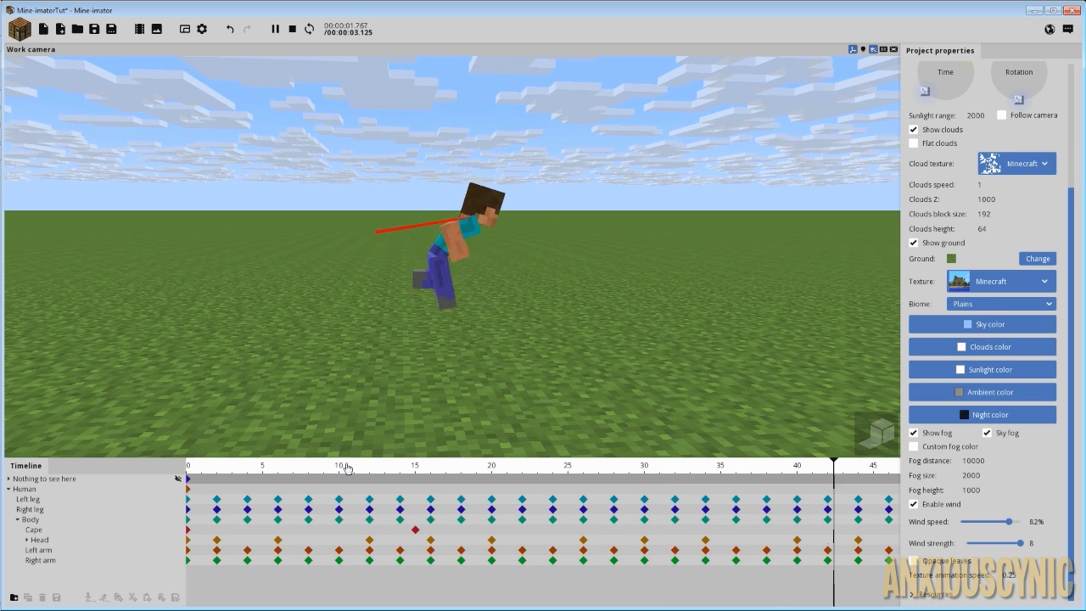
{"action": "key", "text": "space"}
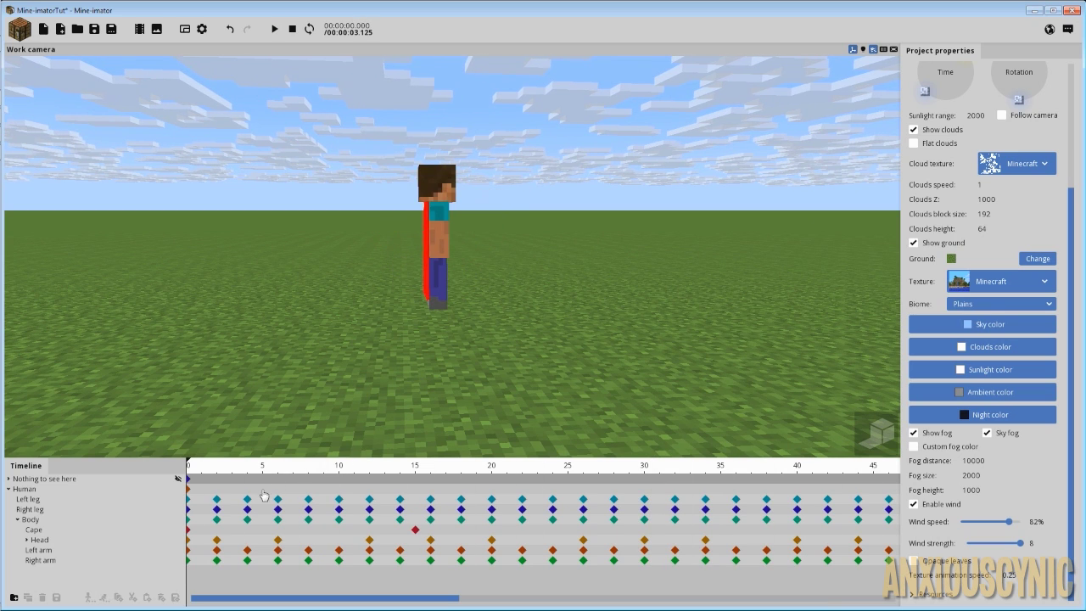
Set the transition of the Cape keyframe at frame 0 to Ease out (quadratic) and preview the animation.
{"action": "left_click", "coordinate": [189, 532]}
{"action": "left_click", "coordinate": [776, 424]}
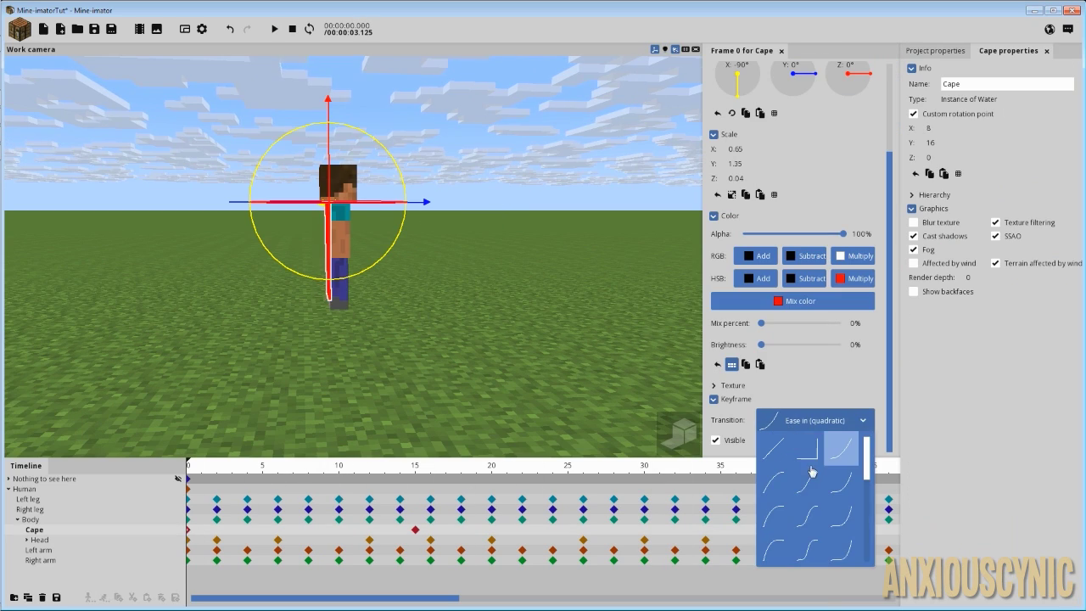
{"action": "left_click", "coordinate": [807, 486]}
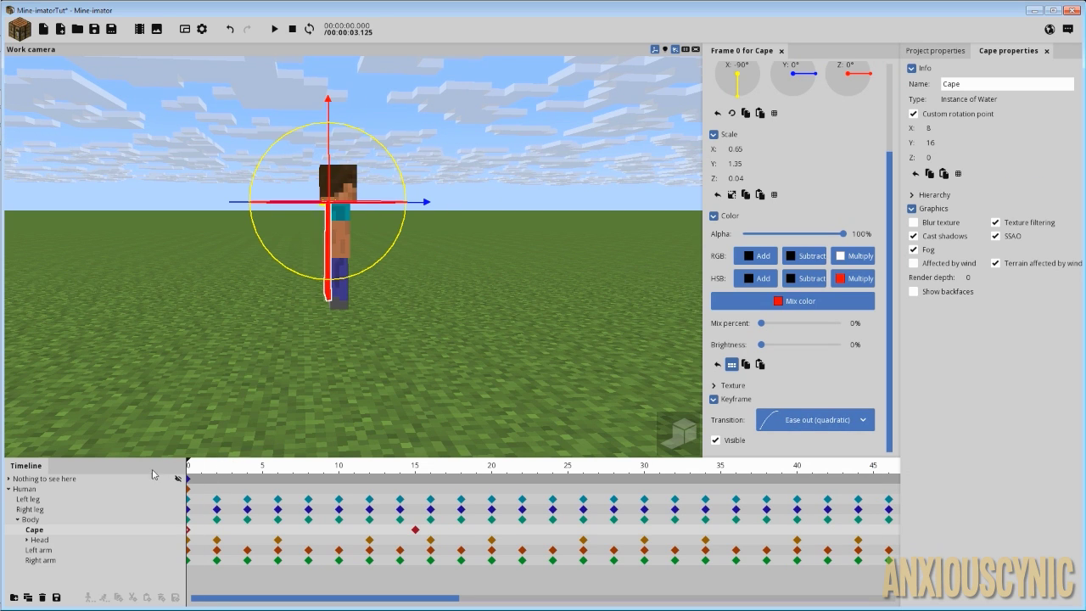
{"action": "key", "text": "space"}
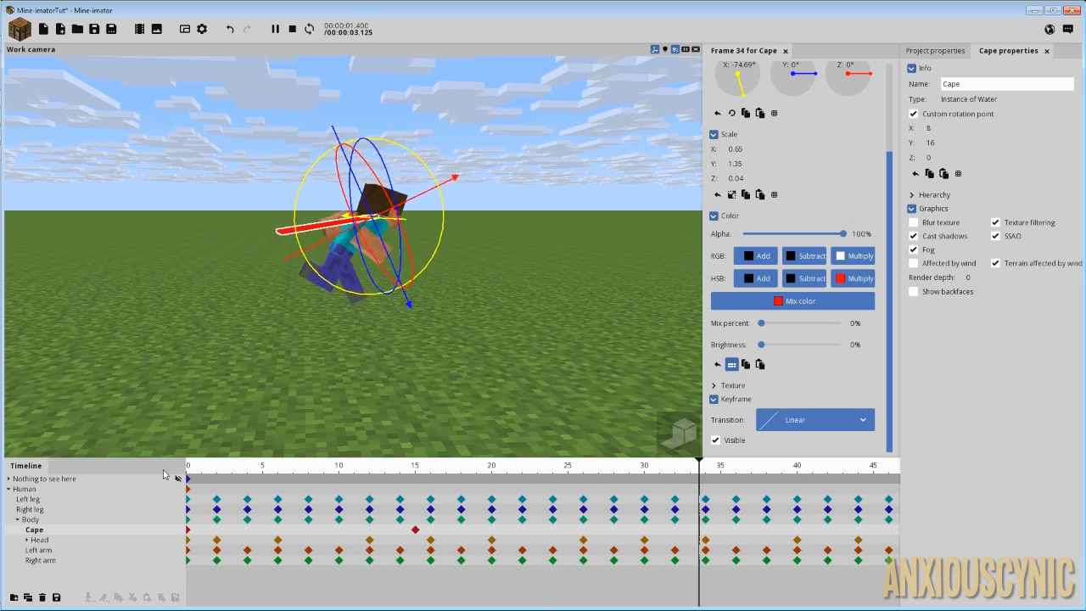
{"action": "key", "text": "shift+space"}
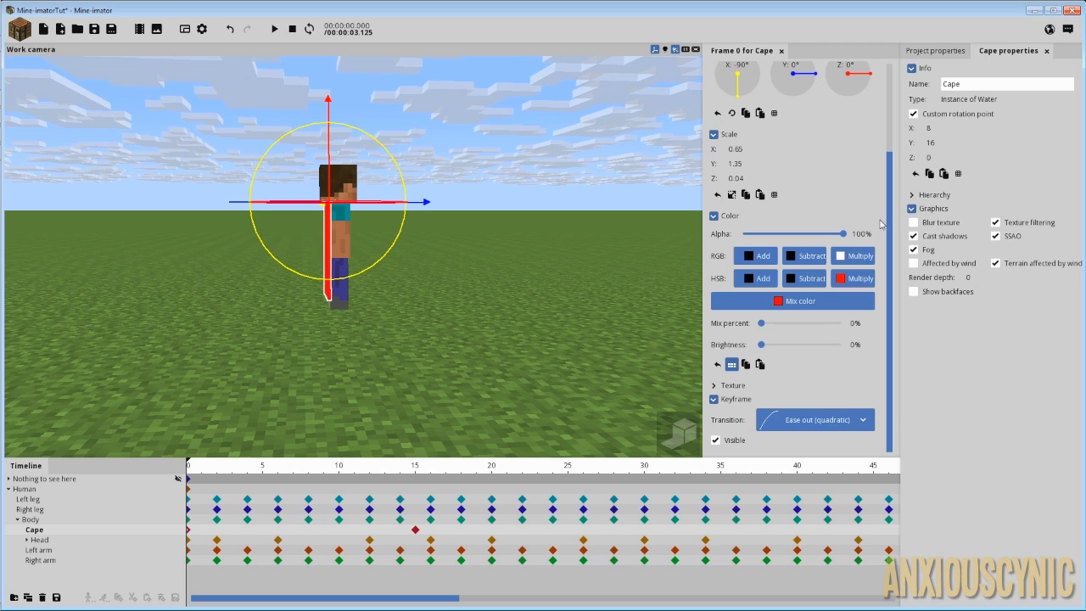
Set the project background's wind speed to 46% and wind strength to 4.55, and save the project.
{"action": "left_click", "coordinate": [953, 55]}
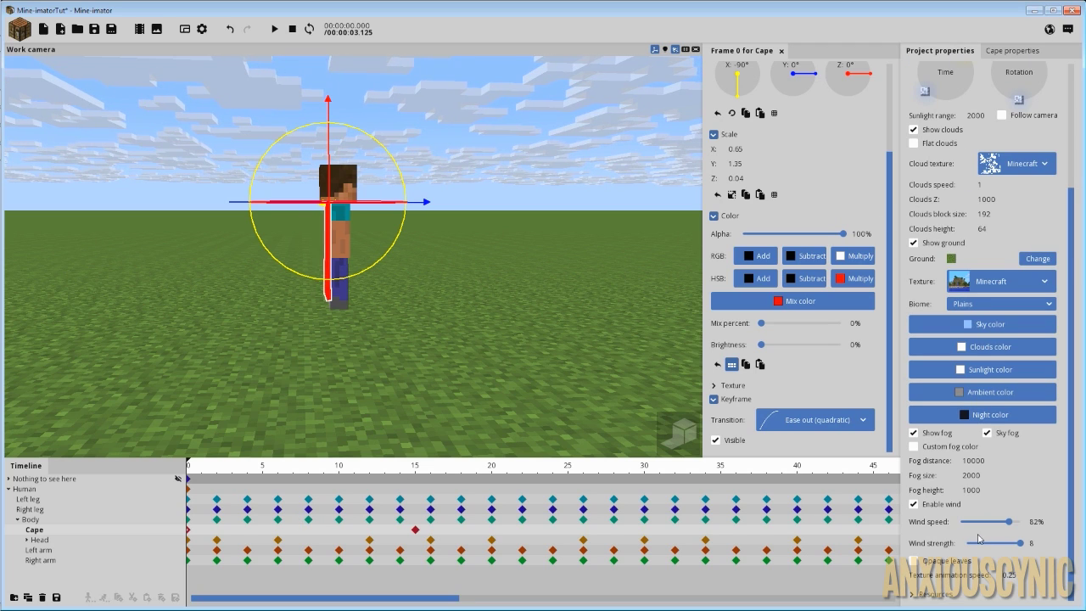
{"action": "scroll", "coordinate": [559, 454], "scroll_direction": "up", "scroll_amount": 10}
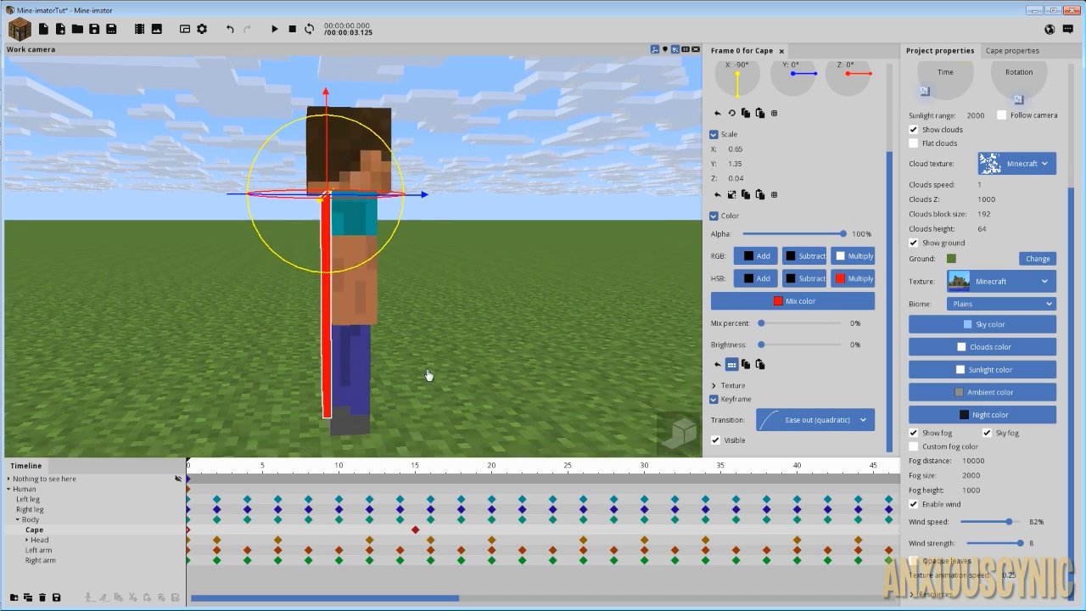
{"action": "middle_click_drag", "start_coordinate": [353, 255], "coordinate": [392, 258]}
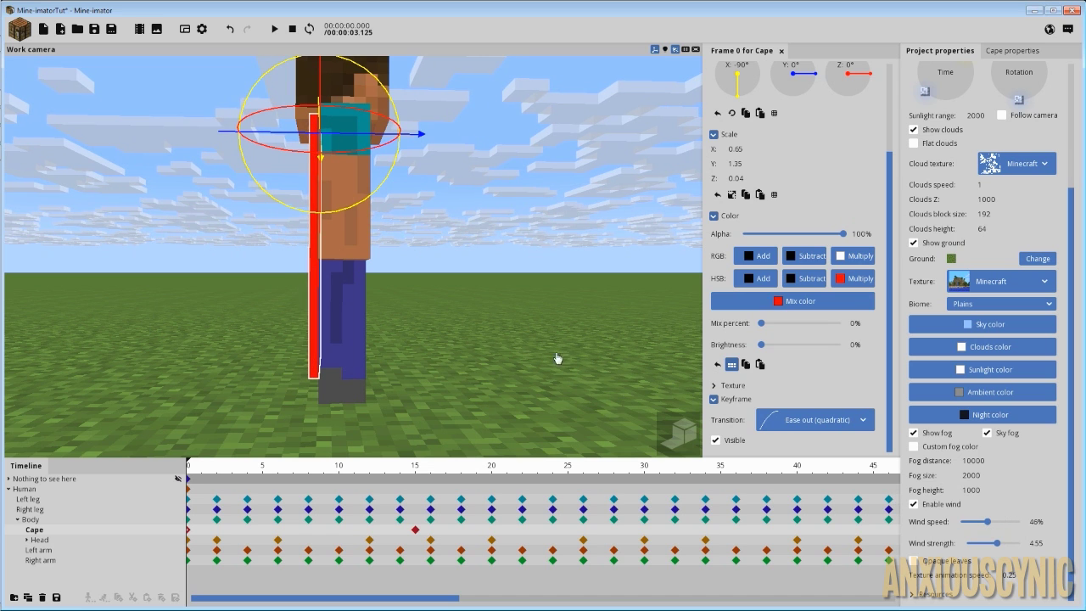
{"action": "middle_click_drag", "start_coordinate": [513, 346], "coordinate": [543, 348]}
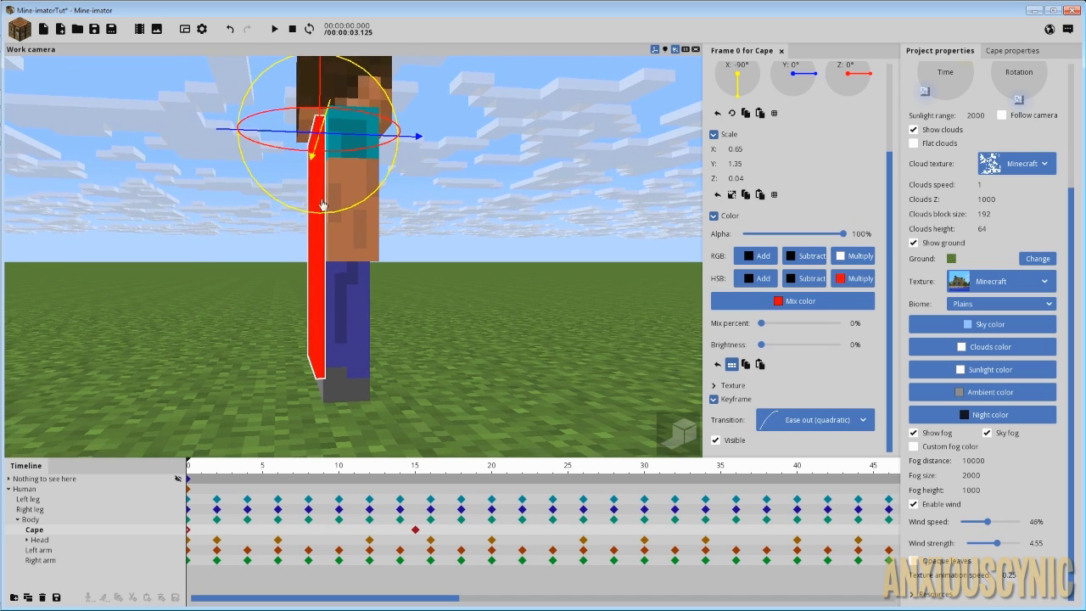
{"action": "left_click", "coordinate": [94, 31]}
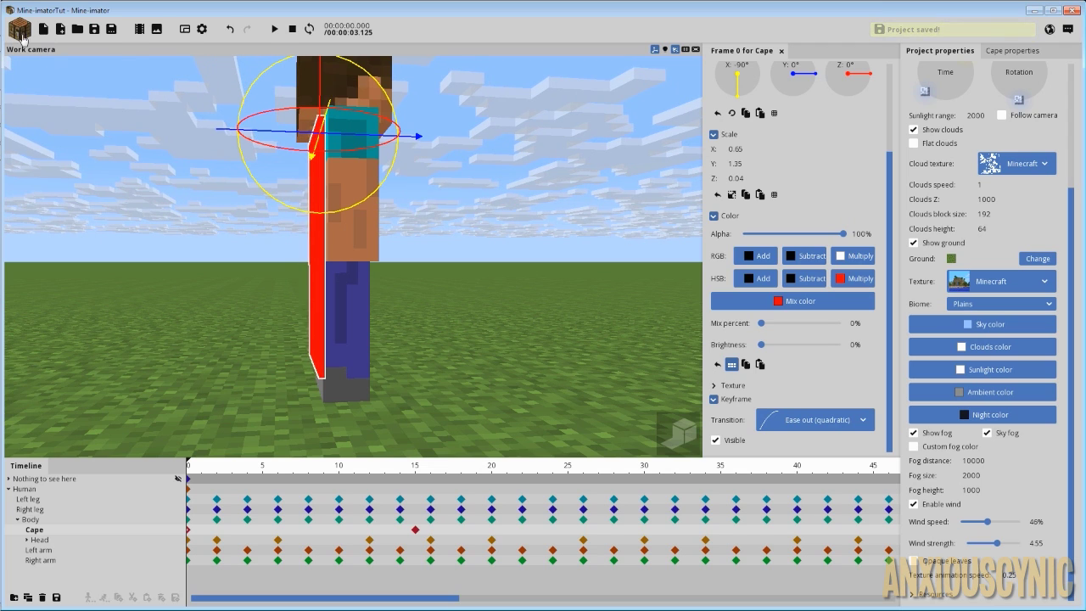
Add a Background object to the timeline and select it for animating the background settings.
{"action": "left_click", "coordinate": [20, 32]}
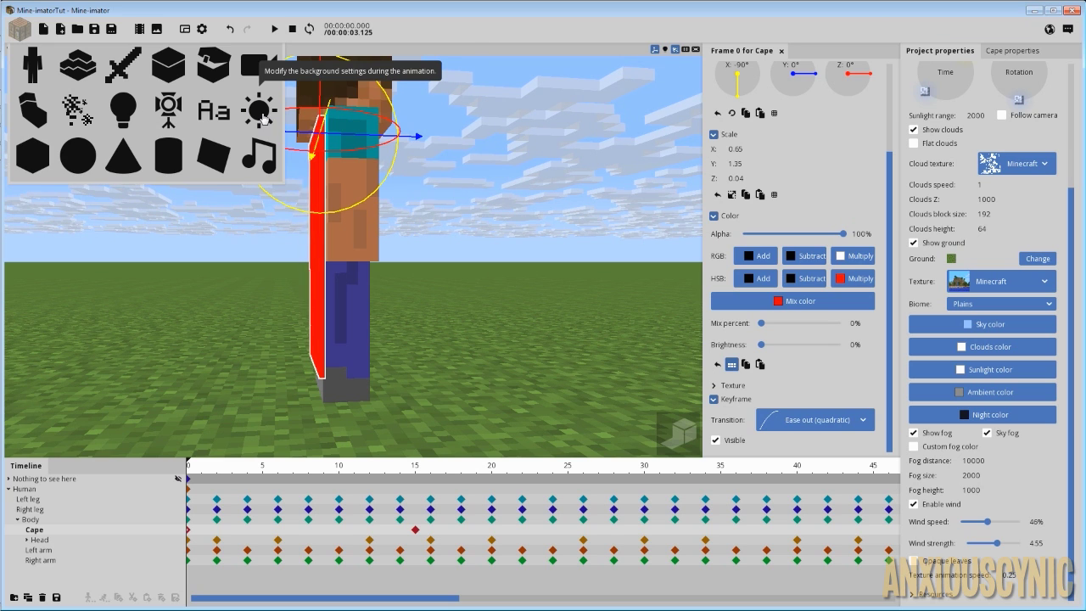
{"action": "left_click", "coordinate": [262, 119]}
{"action": "left_click", "coordinate": [381, 120]}
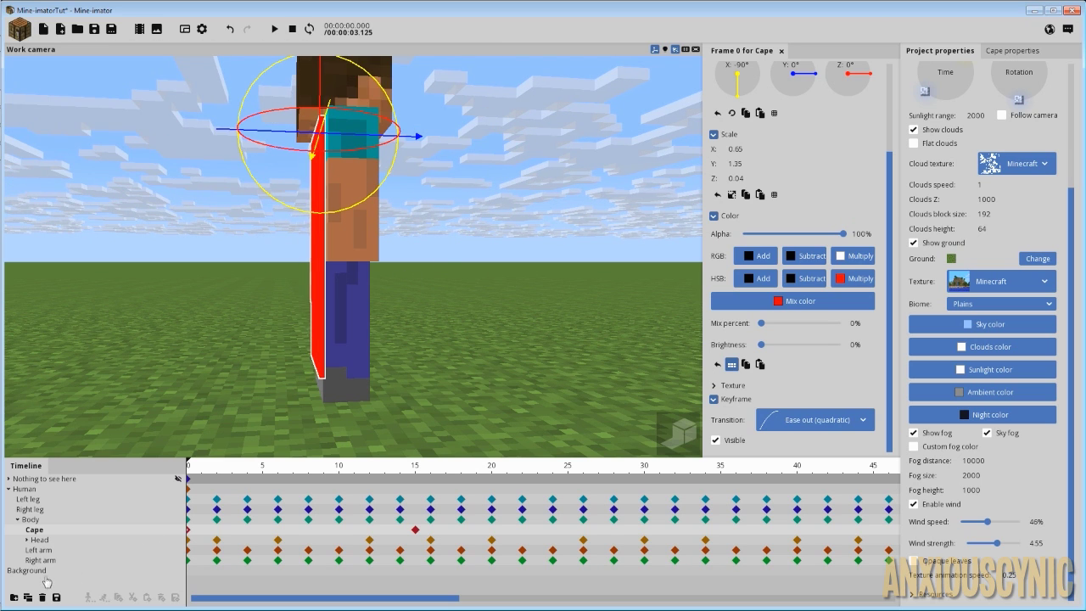
{"action": "left_click", "coordinate": [100, 571]}
{"action": "key", "text": "s"}
{"action": "right_click_drag", "start_coordinate": [330, 289], "coordinate": [346, 308]}
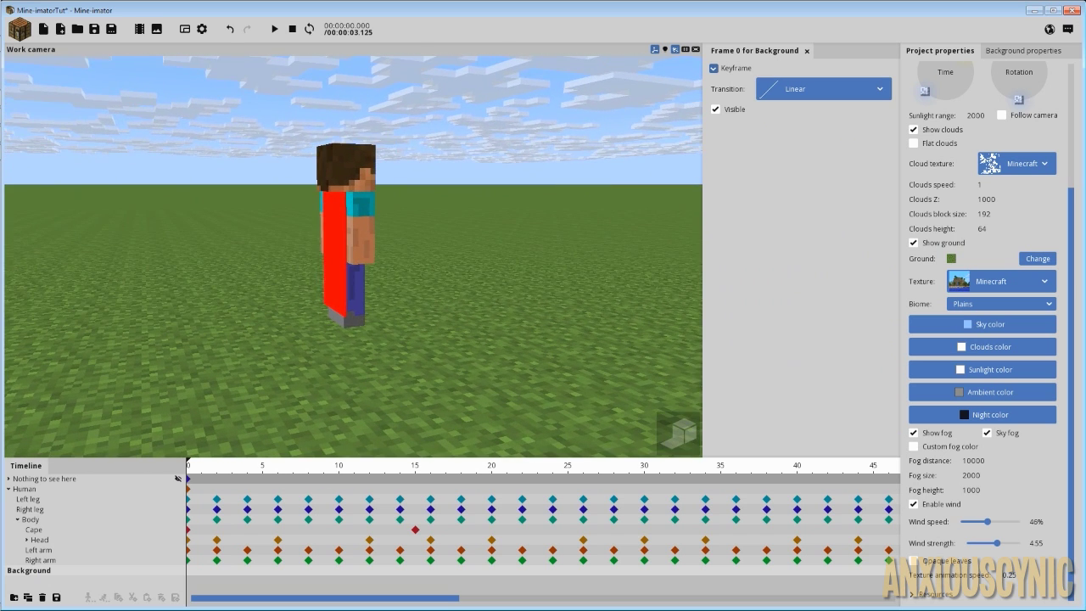
Create Background keyframes at frames 15 and 0 on the timeline.
{"action": "left_click", "coordinate": [202, 574]}
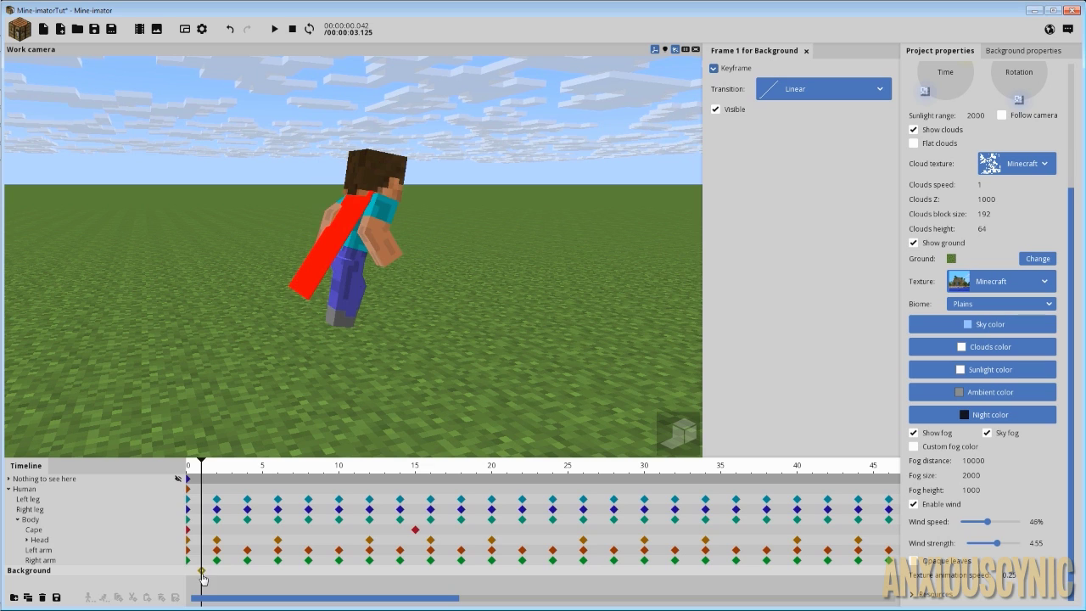
{"action": "left_click_drag", "start_coordinate": [201, 574], "coordinate": [416, 576]}
{"action": "left_click", "coordinate": [233, 578]}
{"action": "left_click_drag", "start_coordinate": [234, 578], "coordinate": [149, 574]}
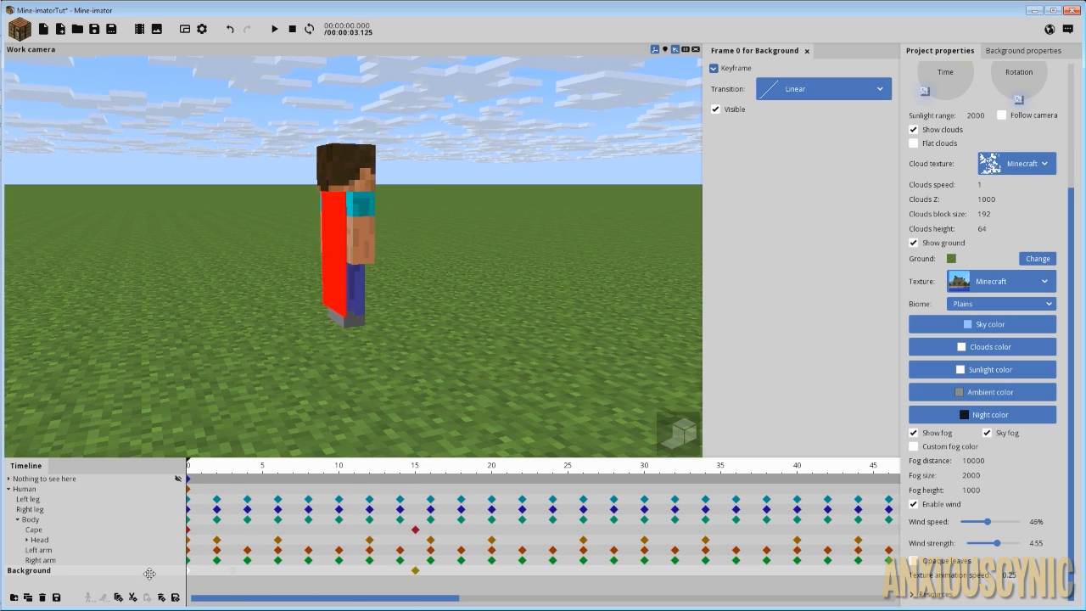
Set the wind speed to 100% and wind strength to 8 on the Background keyframe at frame 15.
{"action": "left_click", "coordinate": [416, 573]}
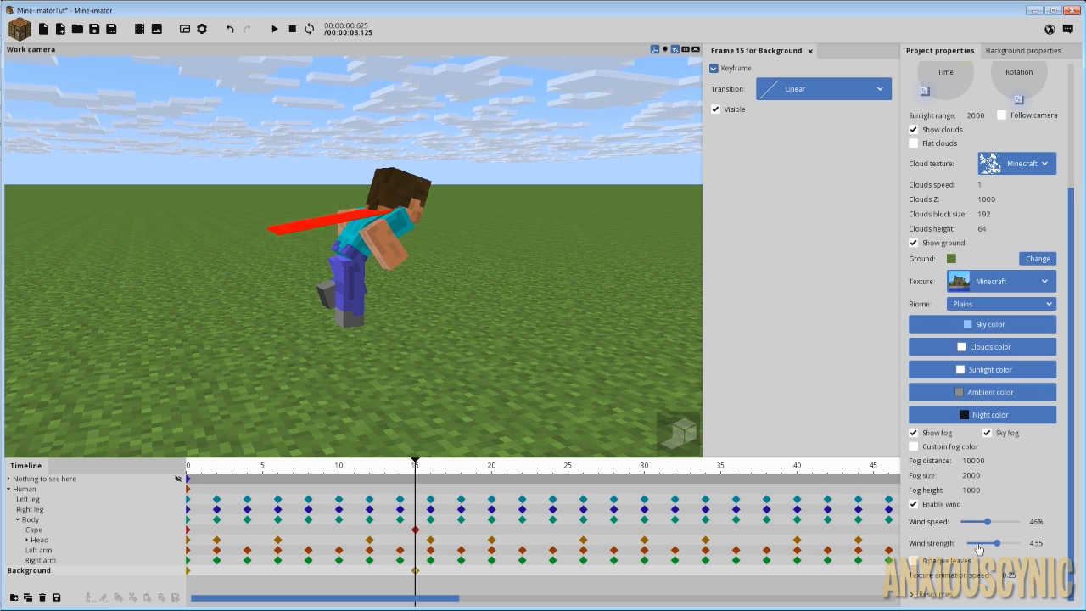
{"action": "left_click_drag", "start_coordinate": [991, 525], "coordinate": [1023, 526]}
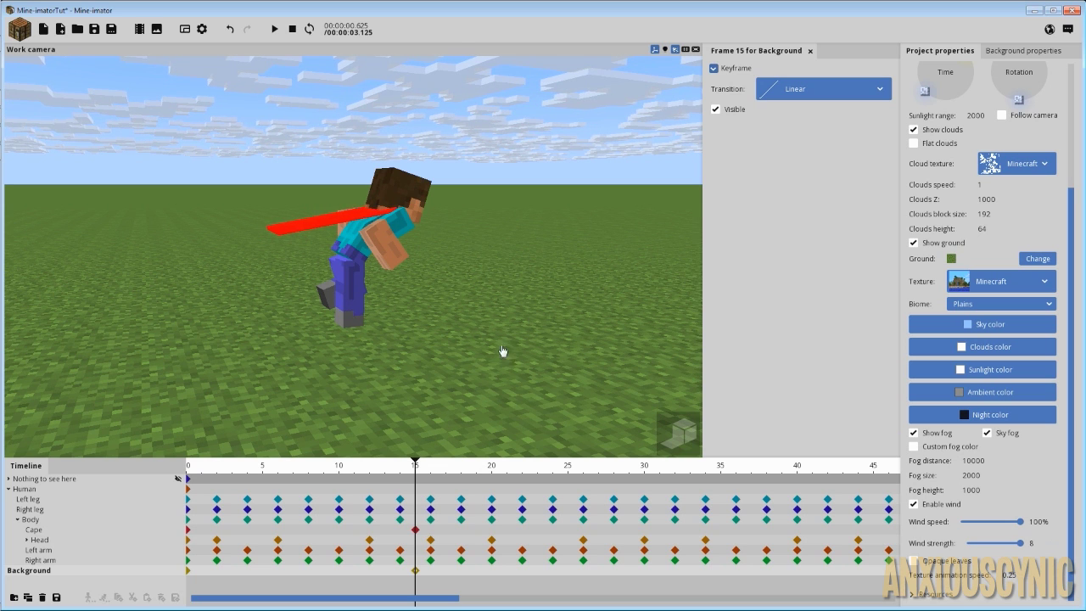
{"action": "scroll", "coordinate": [502, 350], "scroll_direction": "up", "scroll_amount": 3}
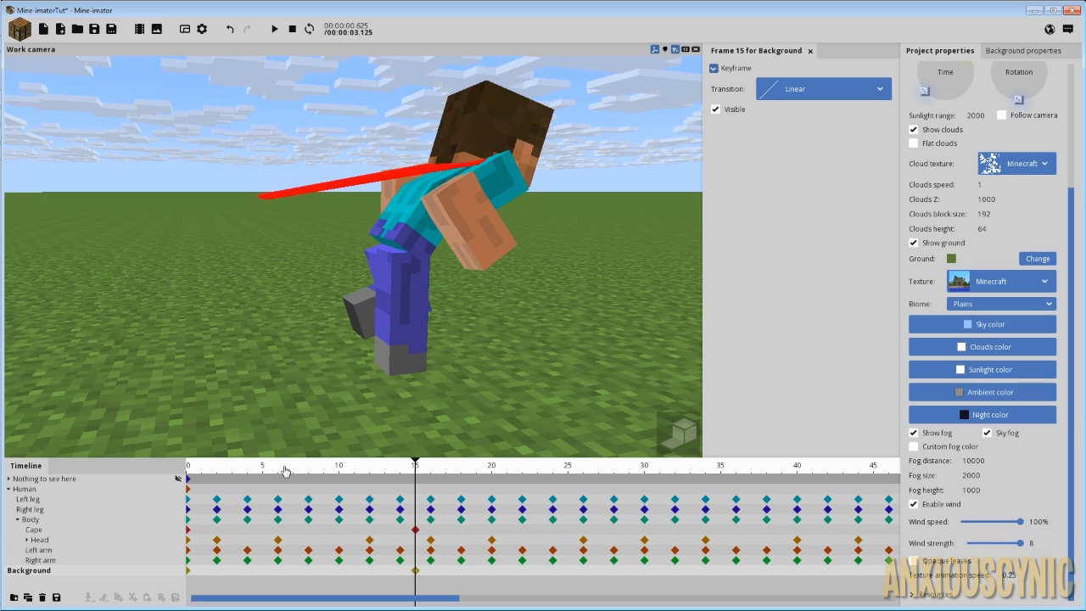
Play the animation from frame 0 and scrub towards frame 12 to examine how the wind settings change.
{"action": "left_click_drag", "start_coordinate": [285, 471], "coordinate": [185, 470]}
{"action": "key", "text": "space"}
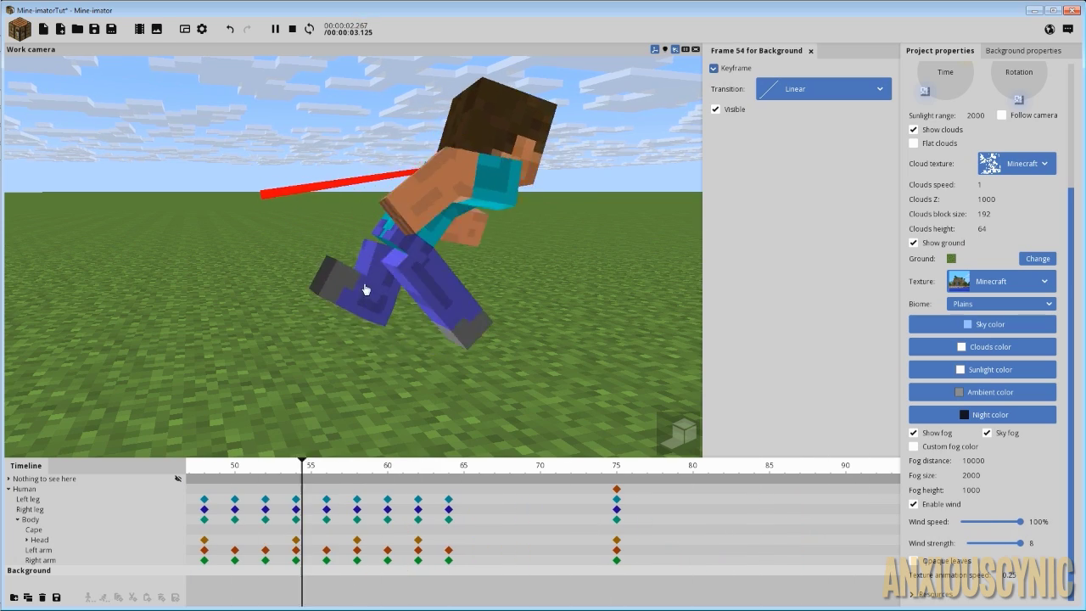
{"action": "mouse_move", "coordinate": [364, 291]}
{"action": "middle_mouse_down"}
{"action": "mouse_move", "coordinate": [424, 287]}
{"action": "mouse_move", "coordinate": [362, 287]}
{"action": "middle_mouse_up"}
{"action": "key", "text": "space"}
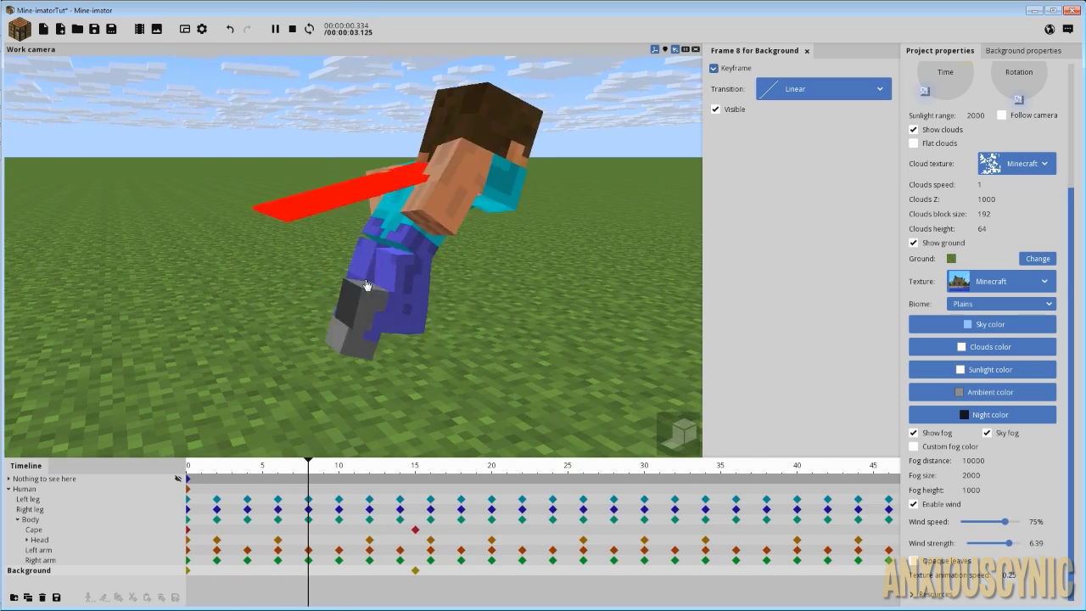
{"action": "left_click_drag", "start_coordinate": [231, 462], "coordinate": [307, 477]}
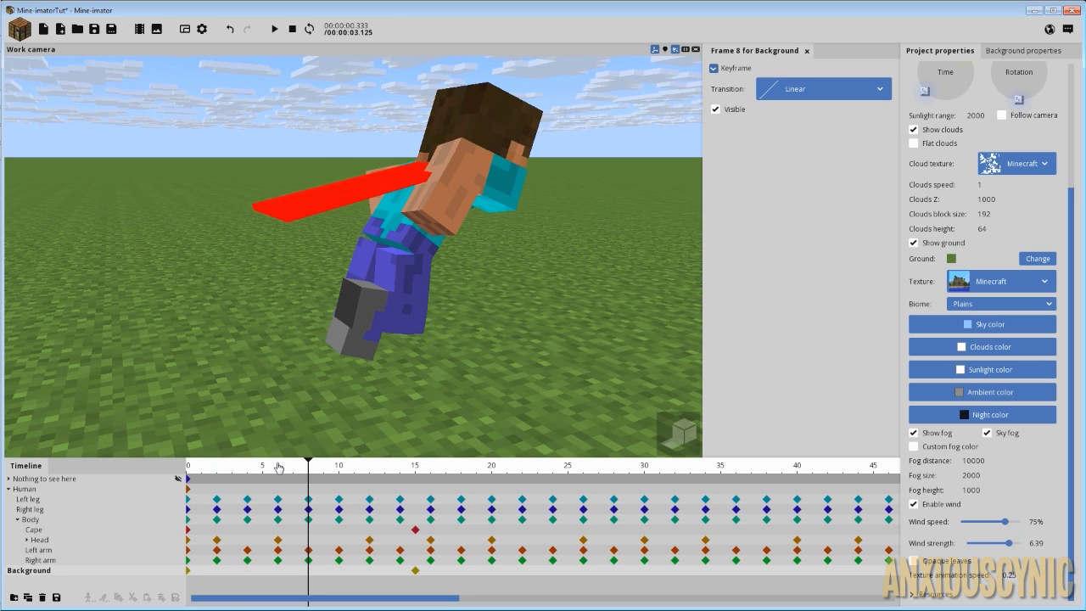
{"action": "left_click_drag", "start_coordinate": [279, 467], "coordinate": [370, 514]}
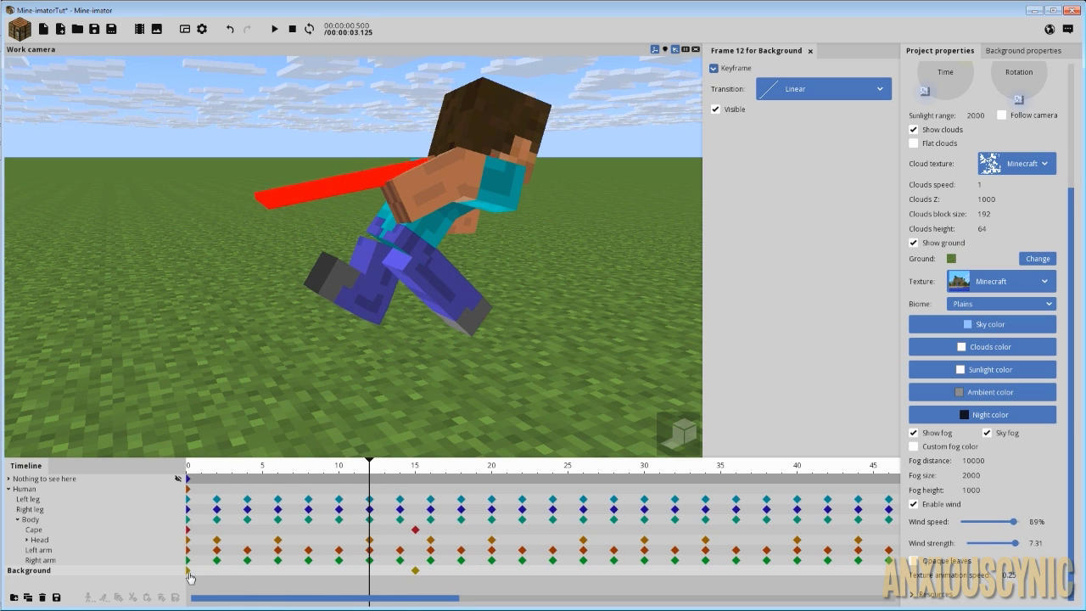
Set the transition of the Background keyframe at frame 0 to Instant and preview the animation.
{"action": "left_click", "coordinate": [188, 570]}
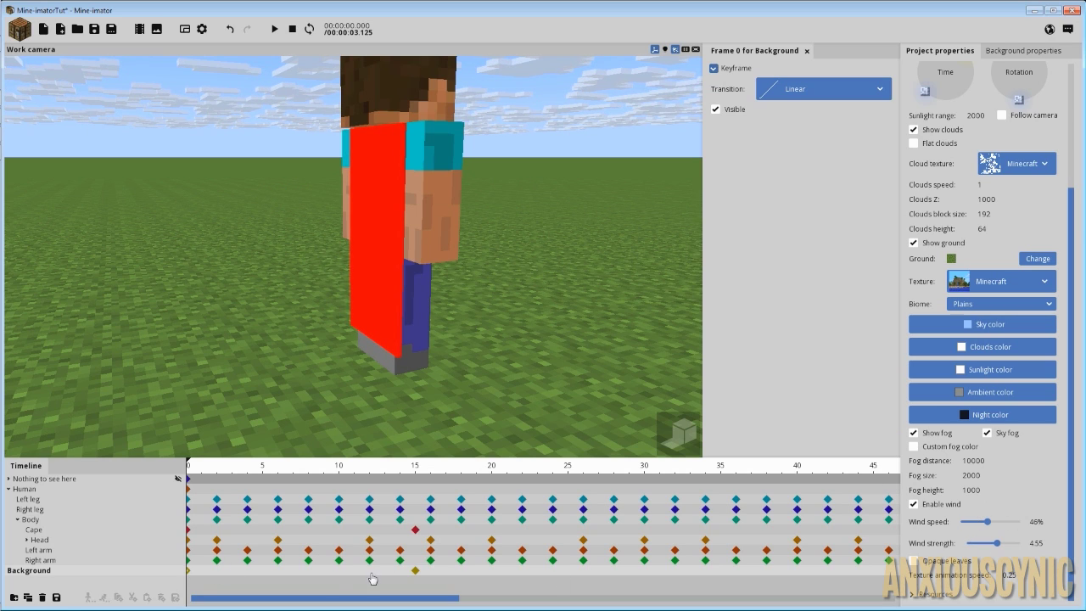
{"action": "left_click", "coordinate": [783, 95]}
{"action": "left_click", "coordinate": [799, 109]}
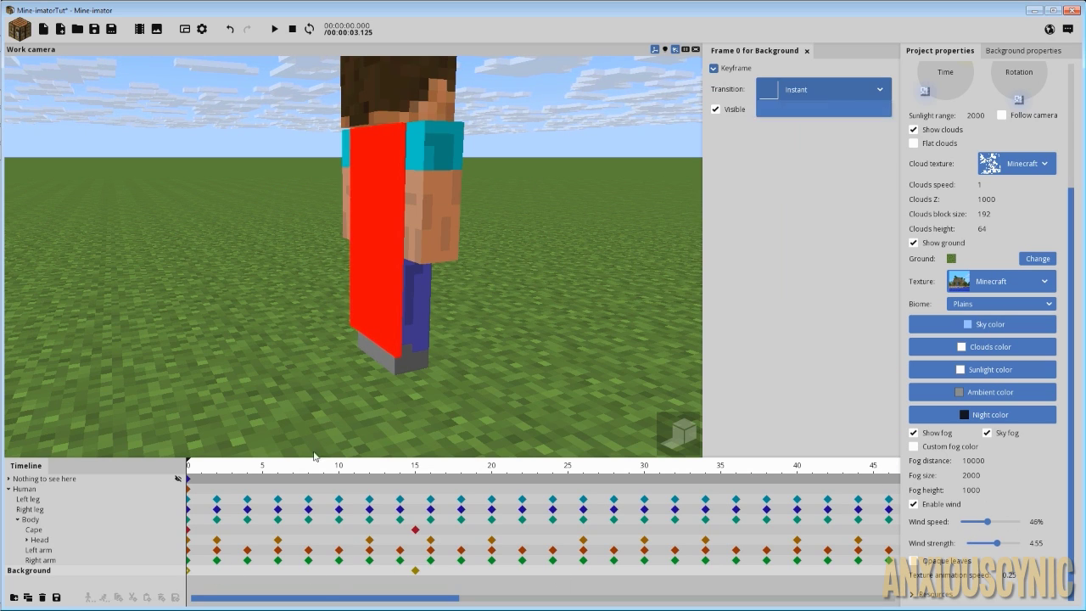
{"action": "key", "text": "space"}
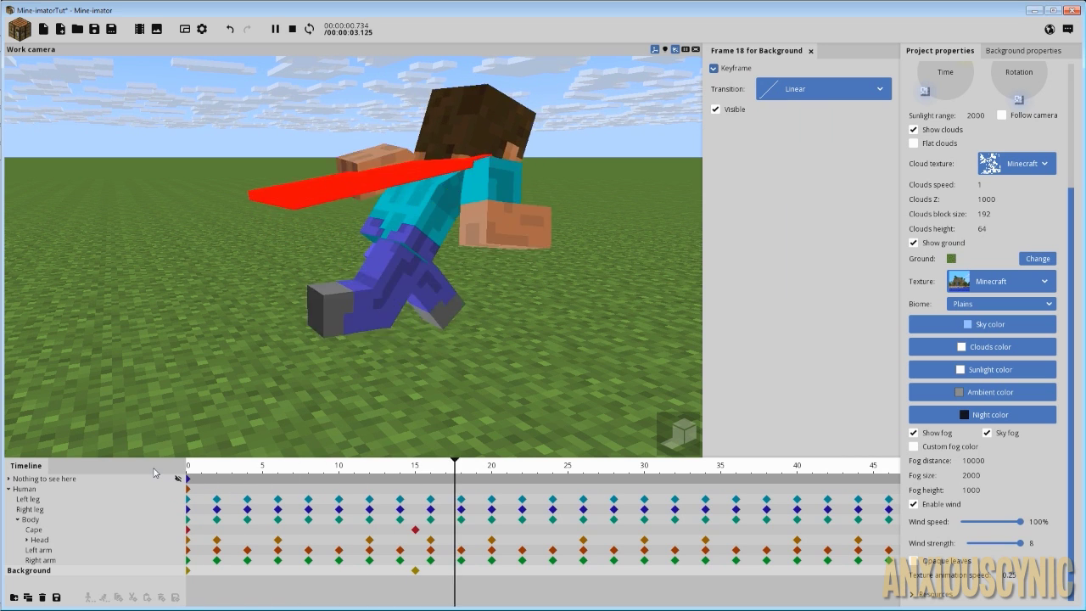
{"action": "key", "text": "space"}
Check the wind settings at frames 4 and 0, and replay the animation from the start to examine the cape.
{"action": "left_click_drag", "start_coordinate": [197, 471], "coordinate": [247, 468]}
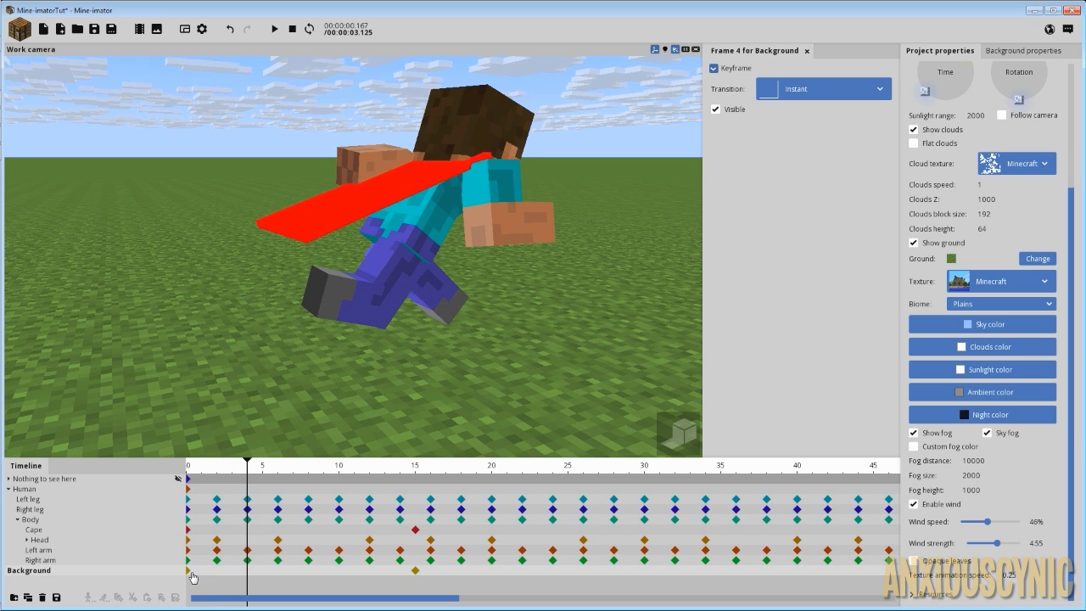
{"action": "left_click", "coordinate": [190, 574]}
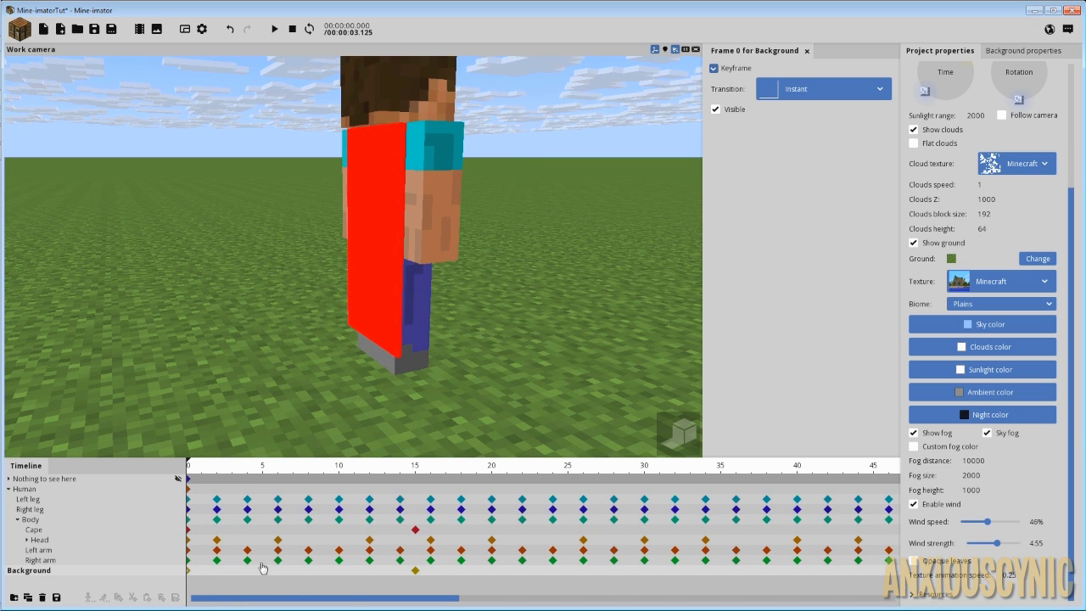
{"action": "left_click_drag", "start_coordinate": [202, 468], "coordinate": [173, 473]}
{"action": "key", "text": "space"}
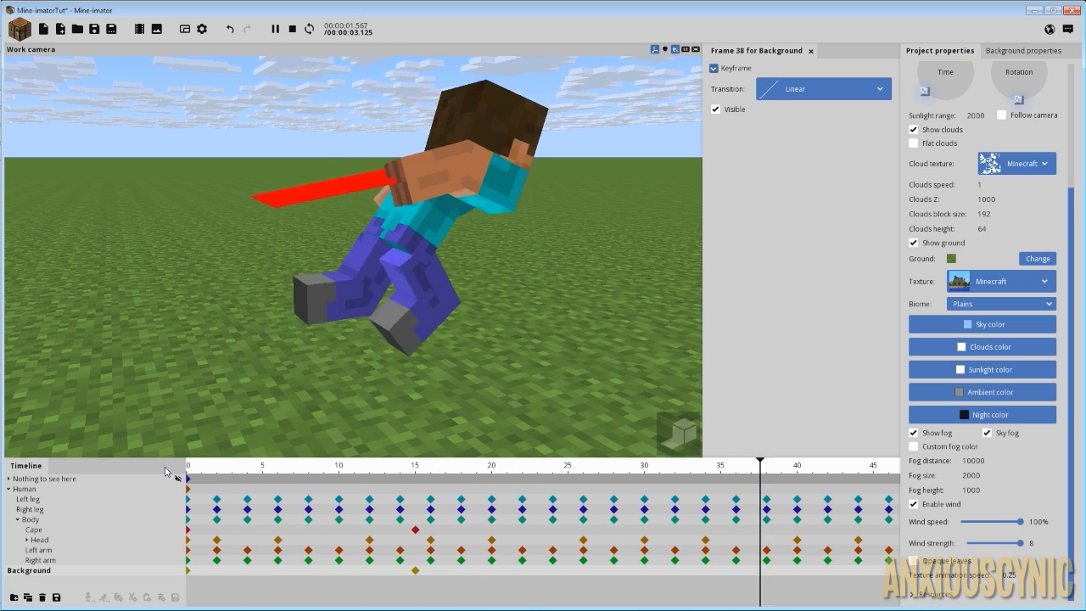
{"action": "key", "text": "space"}
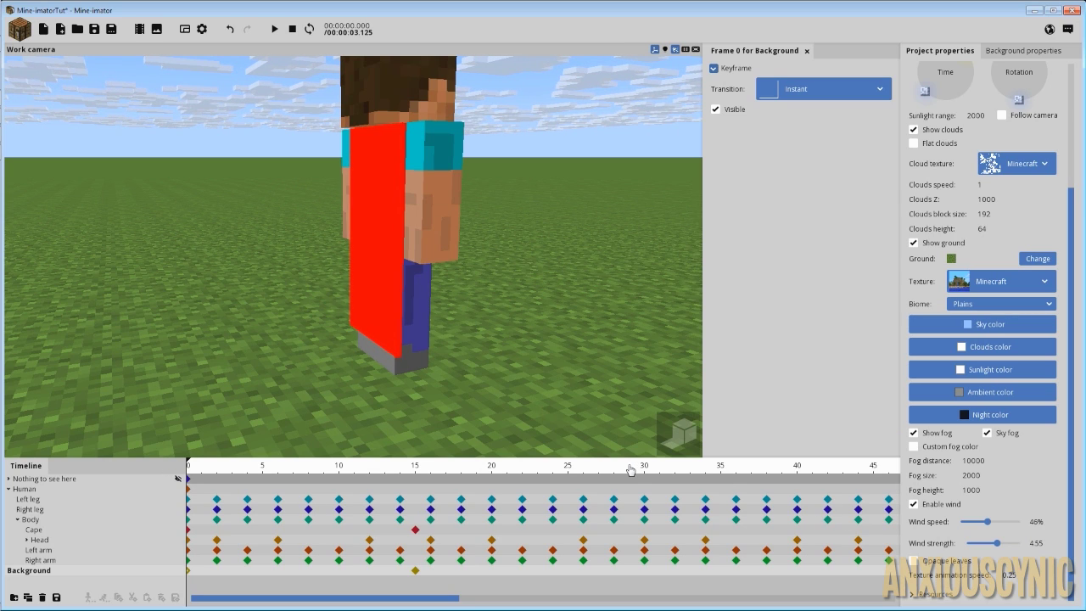
{"action": "key", "text": "space"}
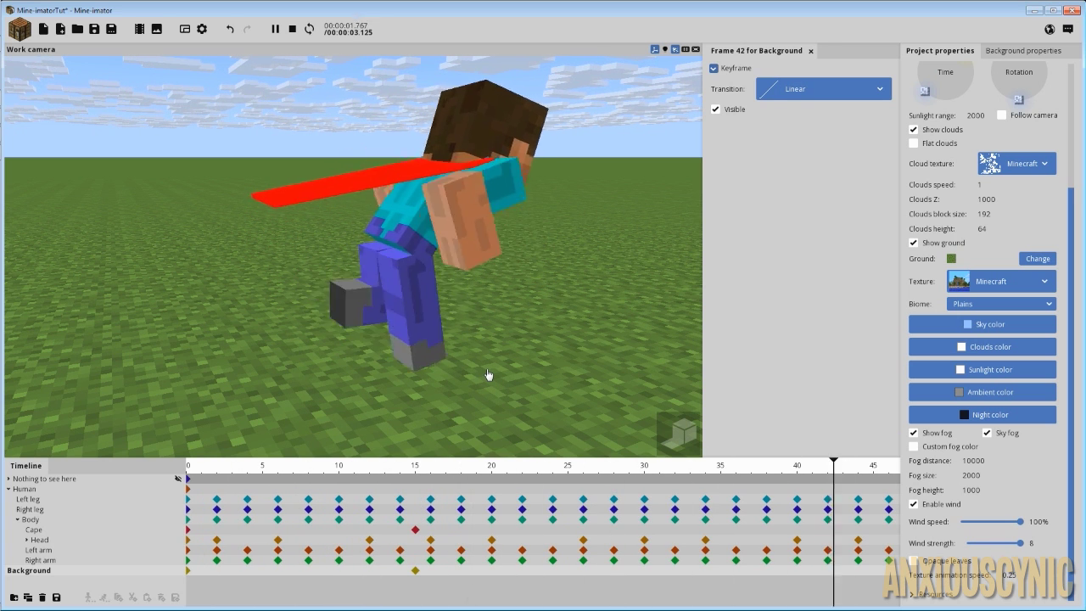
Play the animation, go to frame 42 and examine the flowing cape from several angles.
{"action": "key", "text": "shift+space"}
{"action": "left_click", "coordinate": [264, 476]}
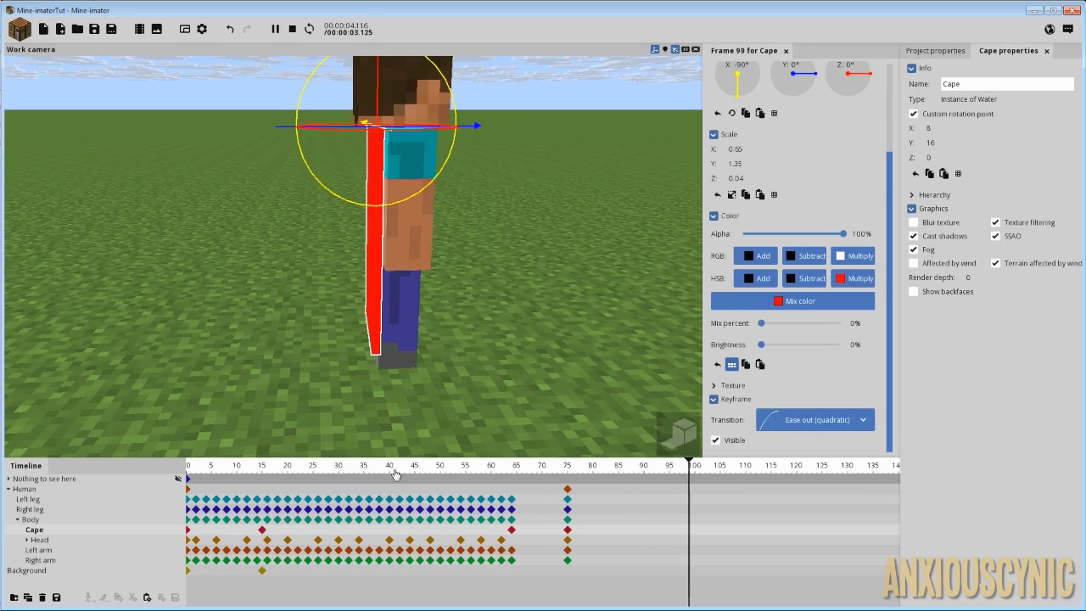
{"action": "left_click", "coordinate": [395, 473]}
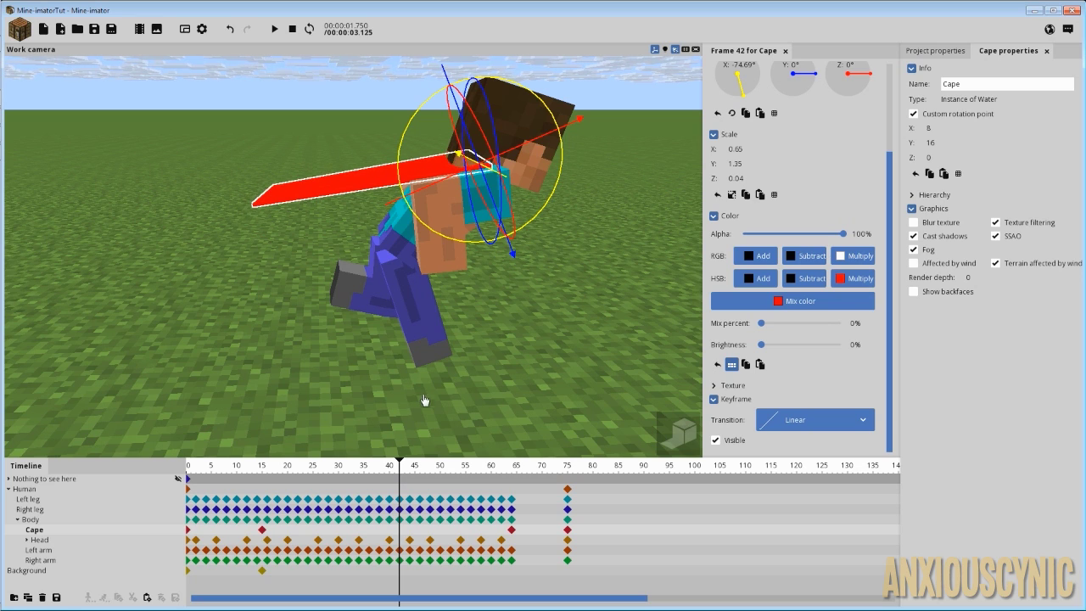
{"action": "right_click_drag", "start_coordinate": [424, 400], "coordinate": [548, 366]}
{"action": "left_click", "coordinate": [548, 365]}
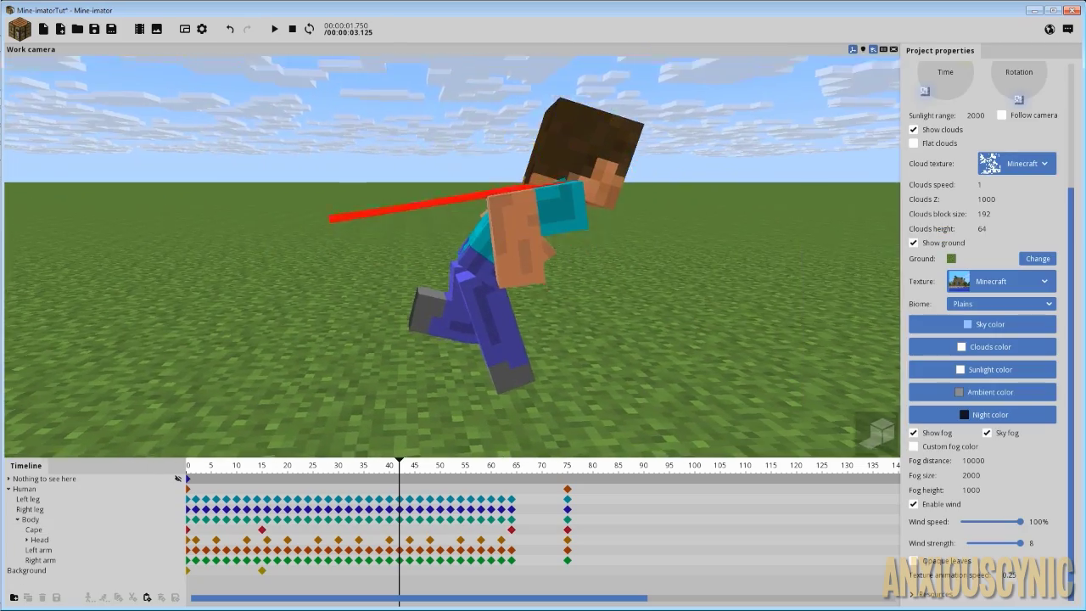
{"action": "right_click_drag", "start_coordinate": [546, 325], "coordinate": [547, 324]}
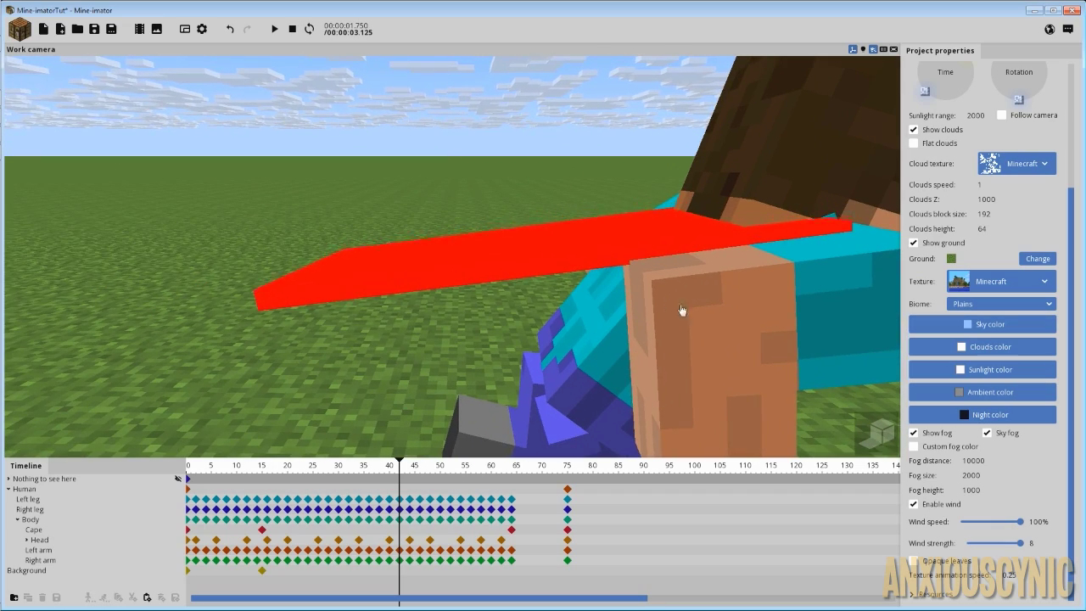
{"action": "right_click_drag", "start_coordinate": [681, 309], "coordinate": [671, 315]}
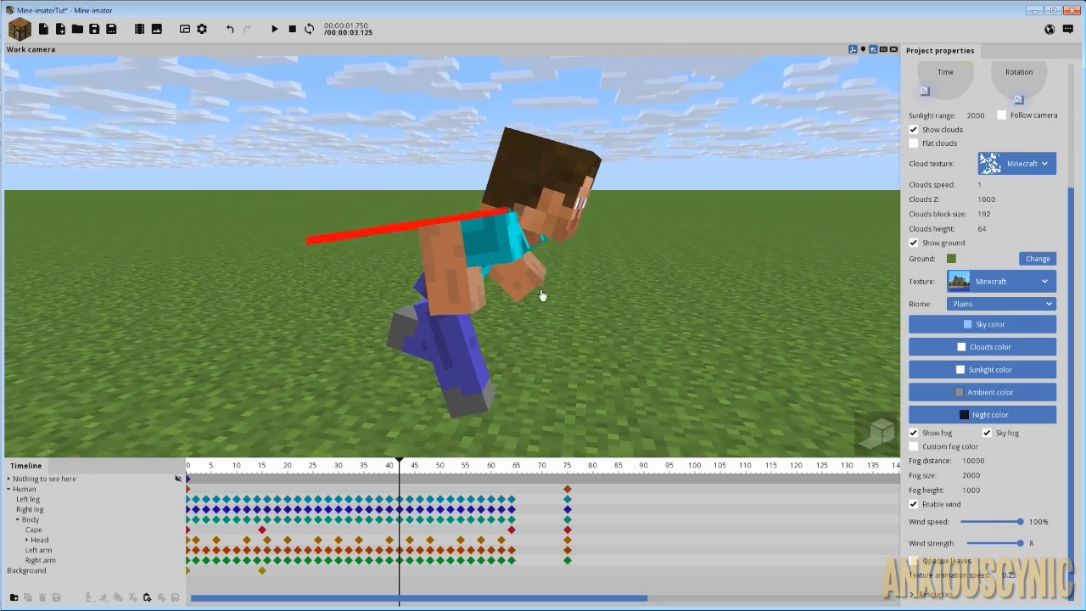
{"action": "right_click_drag", "start_coordinate": [542, 294], "coordinate": [542, 295]}
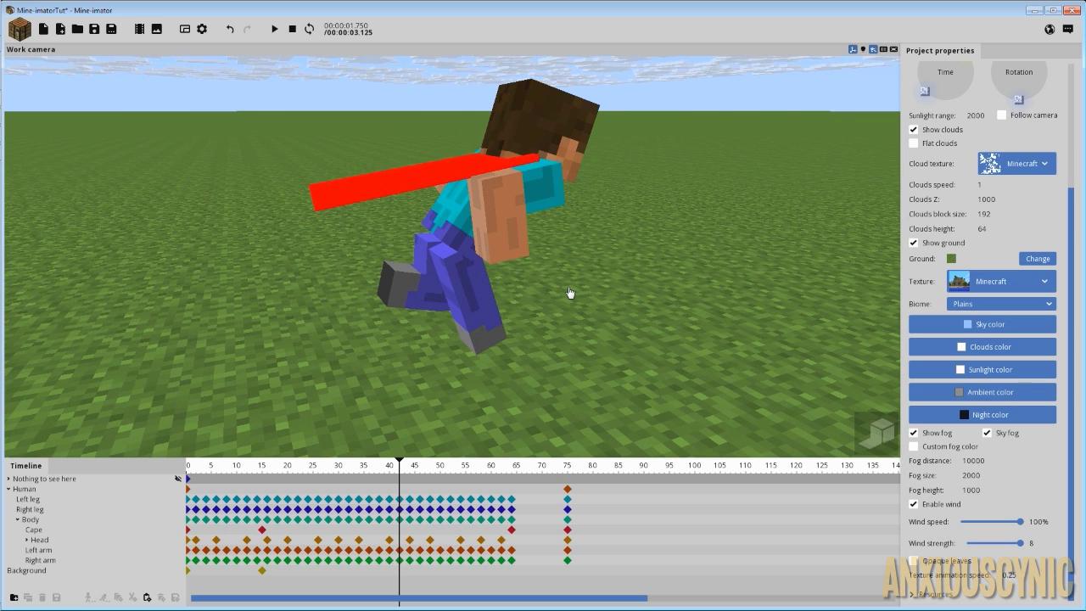
{"action": "right_click_drag", "start_coordinate": [620, 271], "coordinate": [620, 271]}
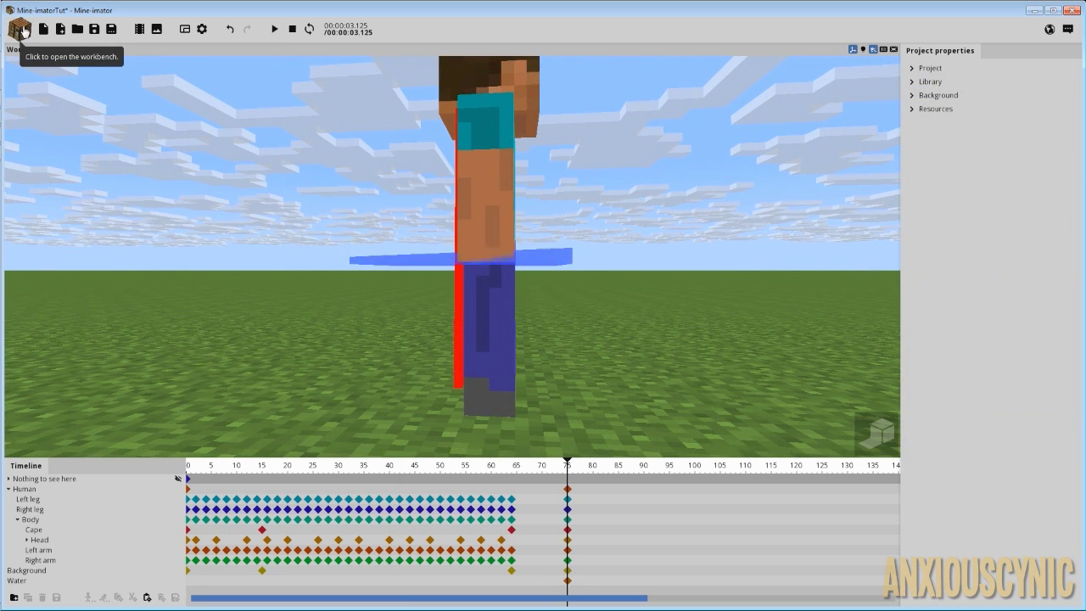
Create a Water block with its data value set to 5.
{"action": "left_click", "coordinate": [21, 30]}
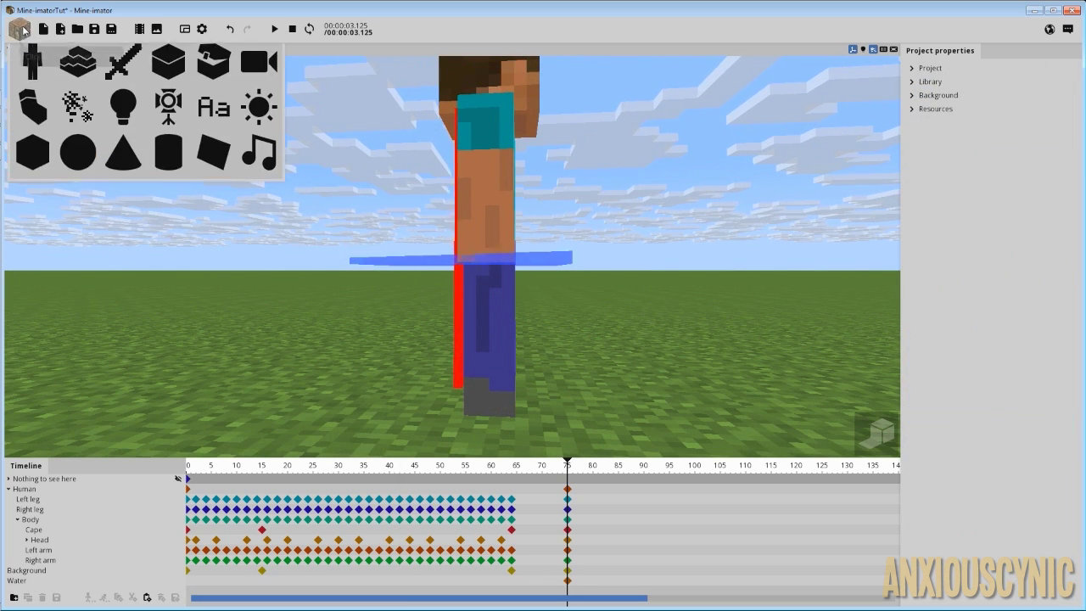
{"action": "left_click", "coordinate": [168, 68]}
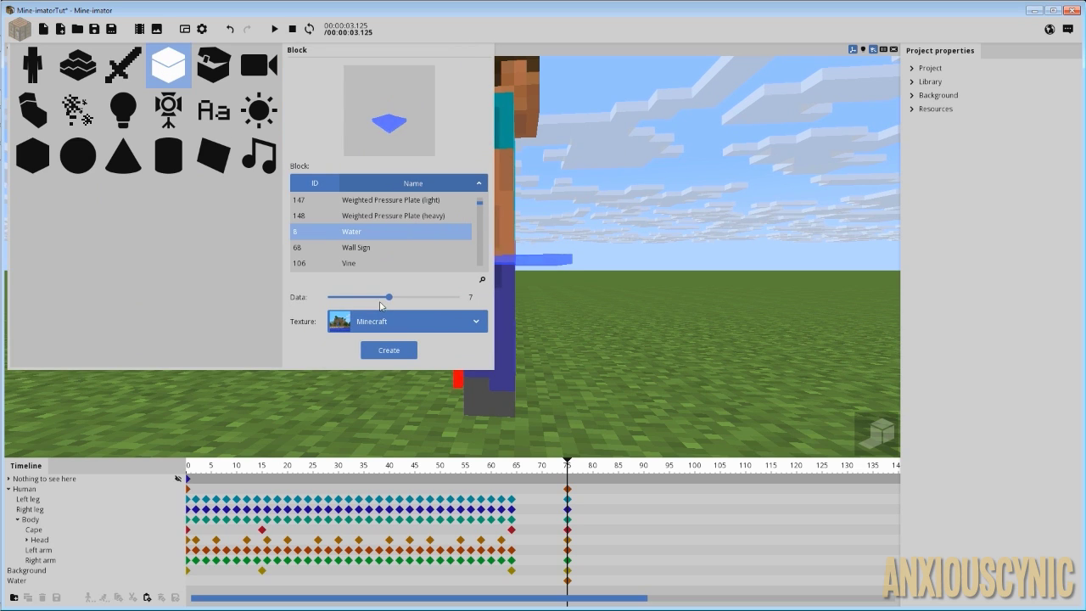
{"action": "mouse_move", "coordinate": [379, 302]}
{"action": "left_mouse_down"}
{"action": "mouse_move", "coordinate": [326, 303]}
{"action": "mouse_move", "coordinate": [371, 304]}
{"action": "left_mouse_up"}
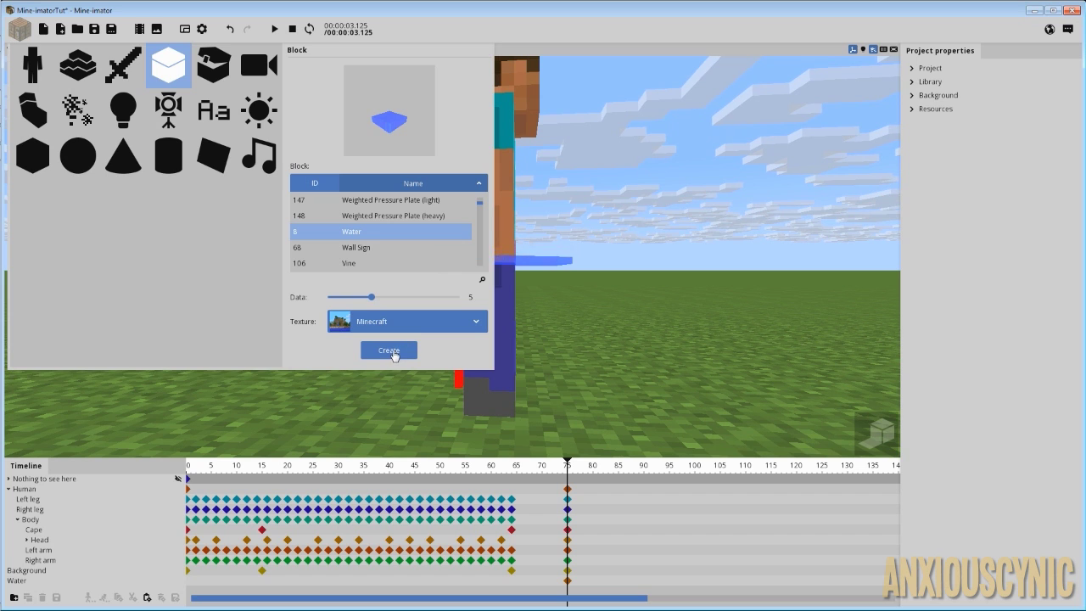
{"action": "left_click", "coordinate": [389, 350]}
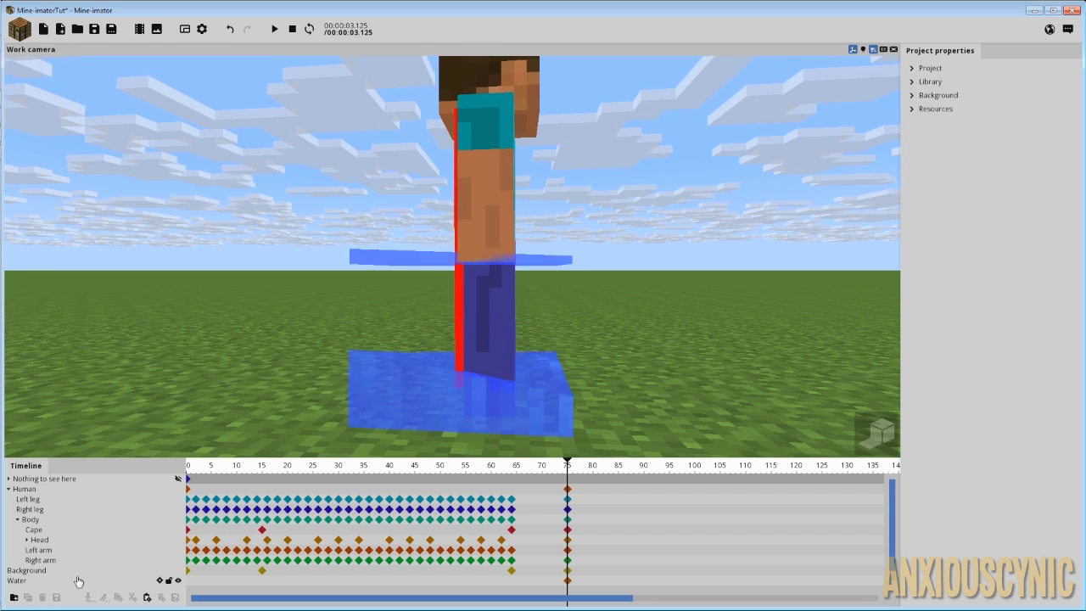
Collapse the Human hierarchy and flatten the new Water block to a Z scale of 0.33.
{"action": "left_click", "coordinate": [9, 490]}
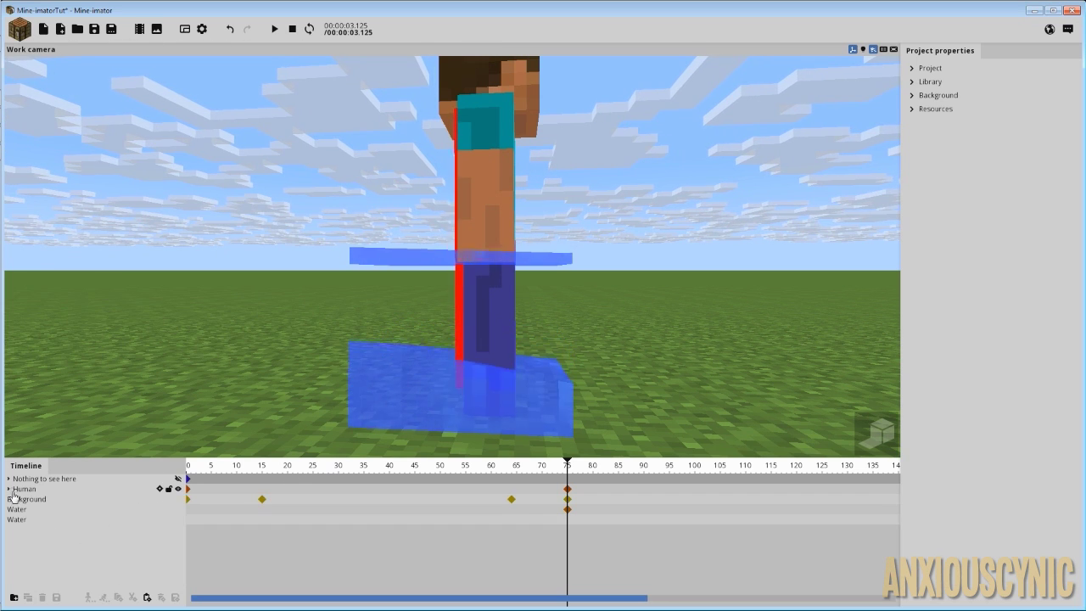
{"action": "left_click", "coordinate": [17, 519]}
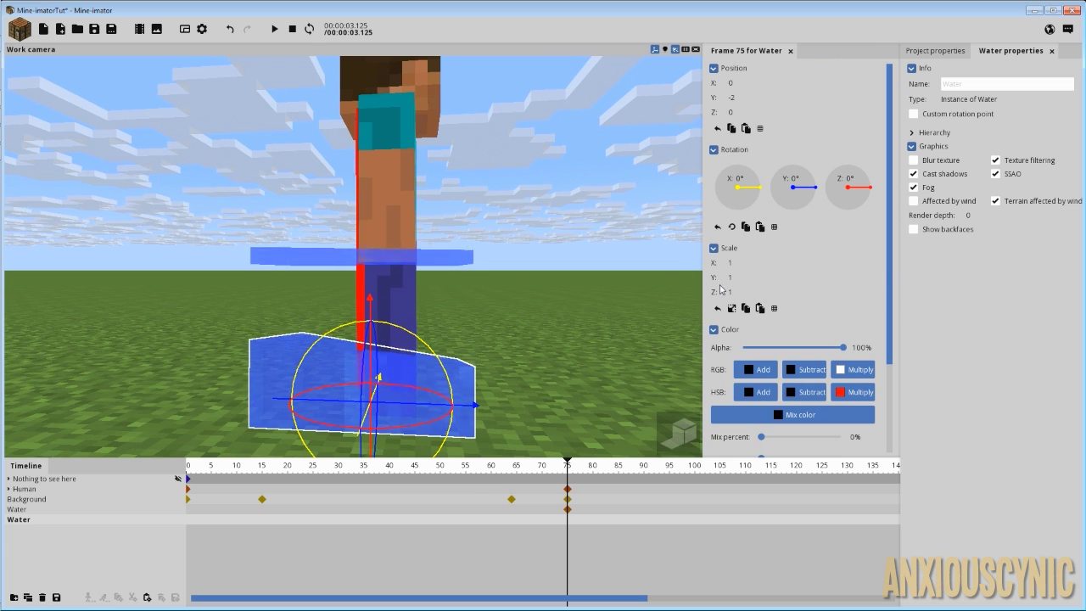
{"action": "left_click_drag", "start_coordinate": [719, 289], "coordinate": [640, 310]}
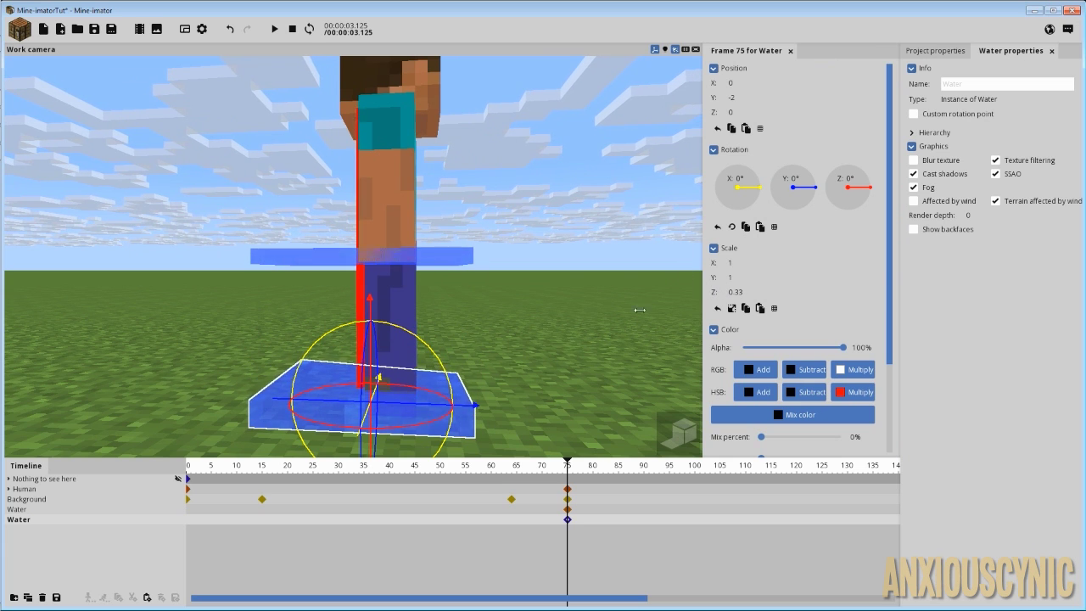
{"action": "scroll", "coordinate": [520, 315], "scroll_direction": "down", "scroll_amount": 3}
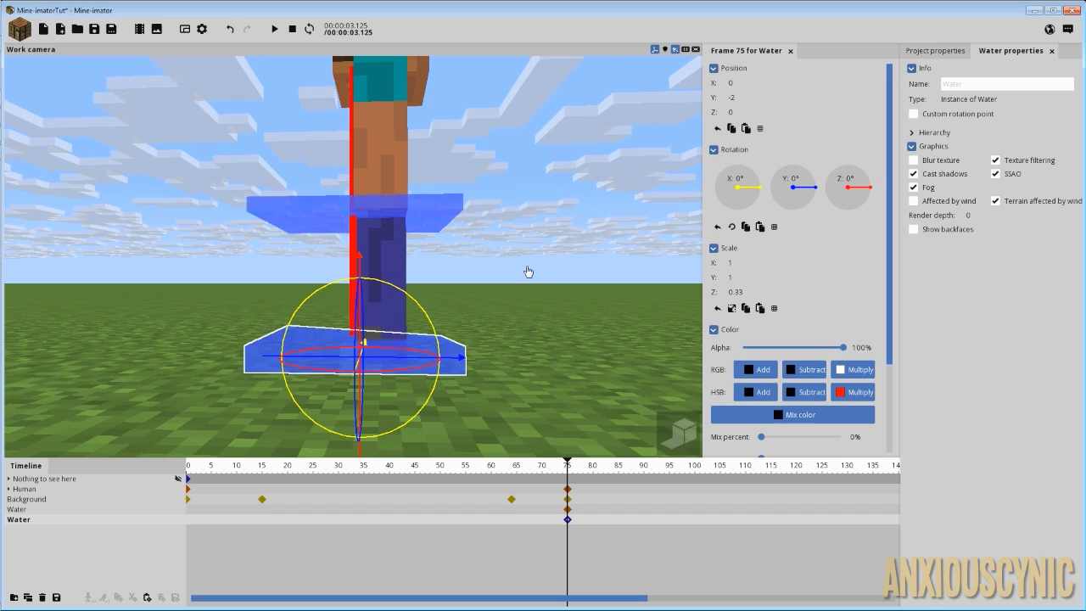
{"action": "middle_click_drag", "start_coordinate": [527, 272], "coordinate": [393, 150]}
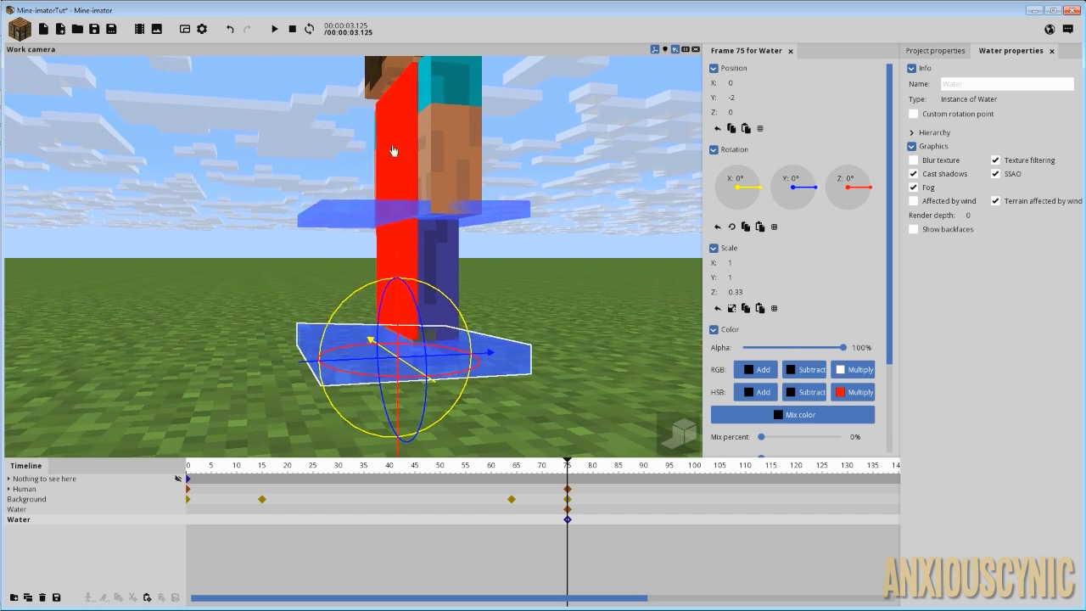
{"action": "middle_click_drag", "start_coordinate": [509, 182], "coordinate": [390, 335]}
Create another Water block with data value 7 and delete the old Water block floating at waist height.
{"action": "left_click", "coordinate": [20, 30]}
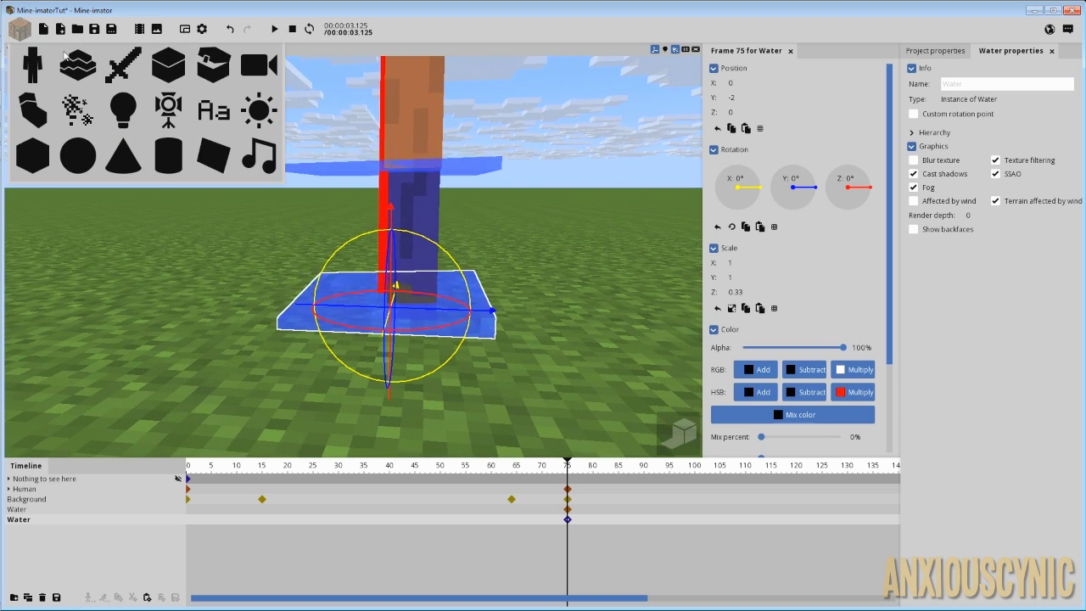
{"action": "left_click", "coordinate": [168, 65]}
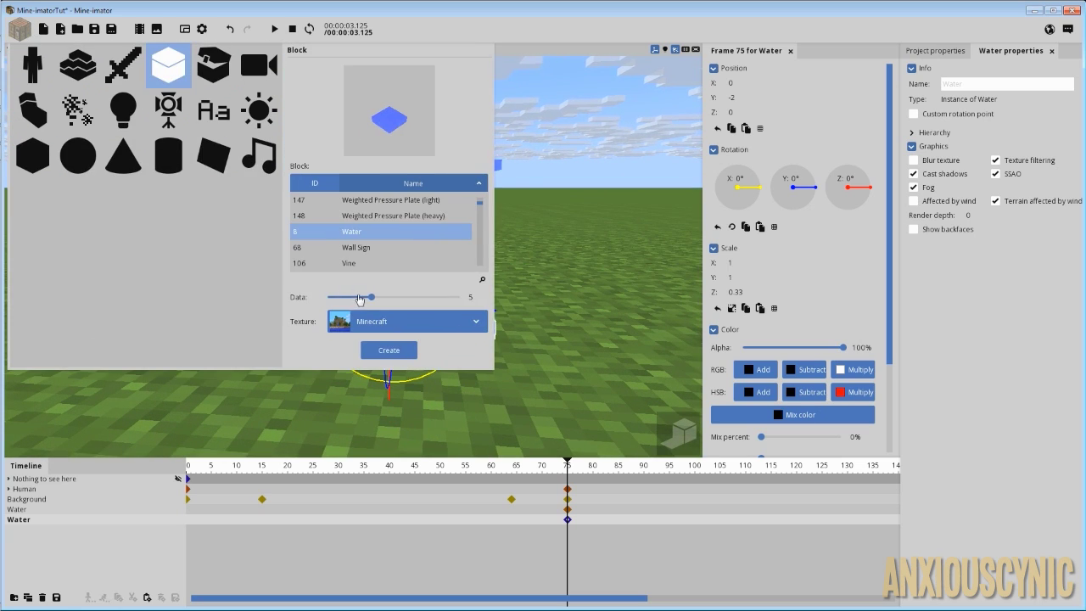
{"action": "mouse_move", "coordinate": [360, 299]}
{"action": "left_mouse_down"}
{"action": "mouse_move", "coordinate": [328, 298]}
{"action": "mouse_move", "coordinate": [366, 299]}
{"action": "left_mouse_up"}
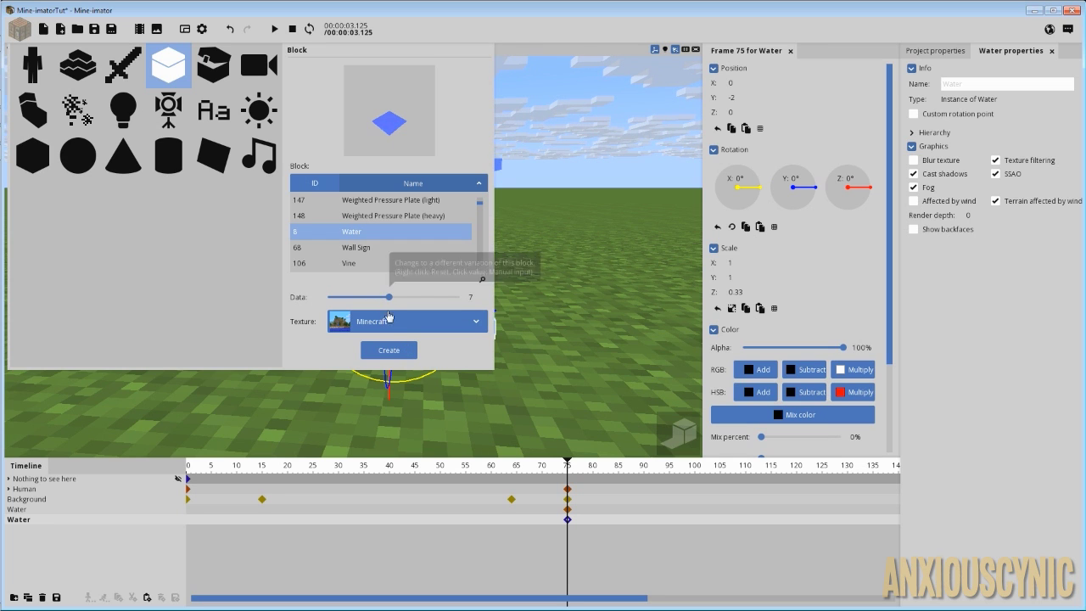
{"action": "left_click", "coordinate": [388, 350]}
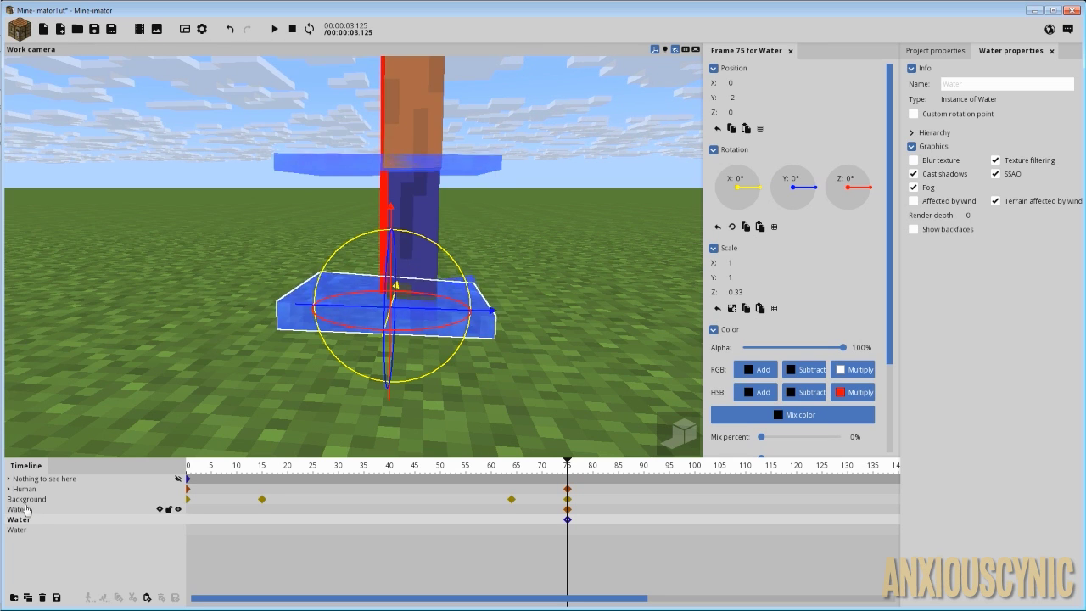
{"action": "left_click", "coordinate": [25, 509]}
{"action": "left_click", "coordinate": [43, 597]}
Raise the new Water block to a Z position of about 13.58 and tilt it to about -77.17° on X.
{"action": "left_click", "coordinate": [27, 519]}
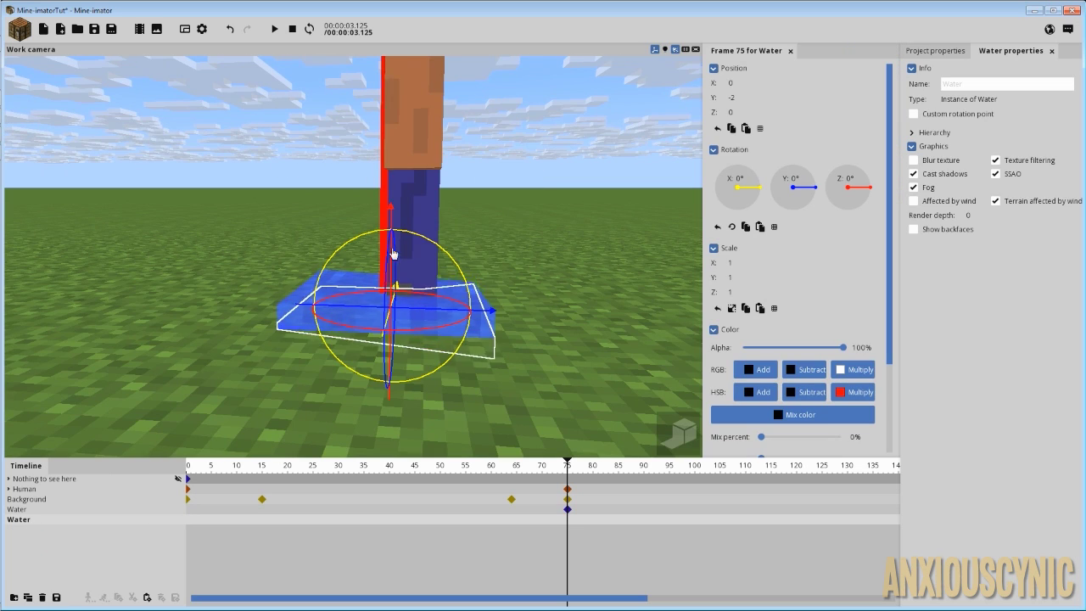
{"action": "left_click_drag", "start_coordinate": [393, 253], "coordinate": [366, 83]}
{"action": "right_click_drag", "start_coordinate": [517, 158], "coordinate": [530, 157]}
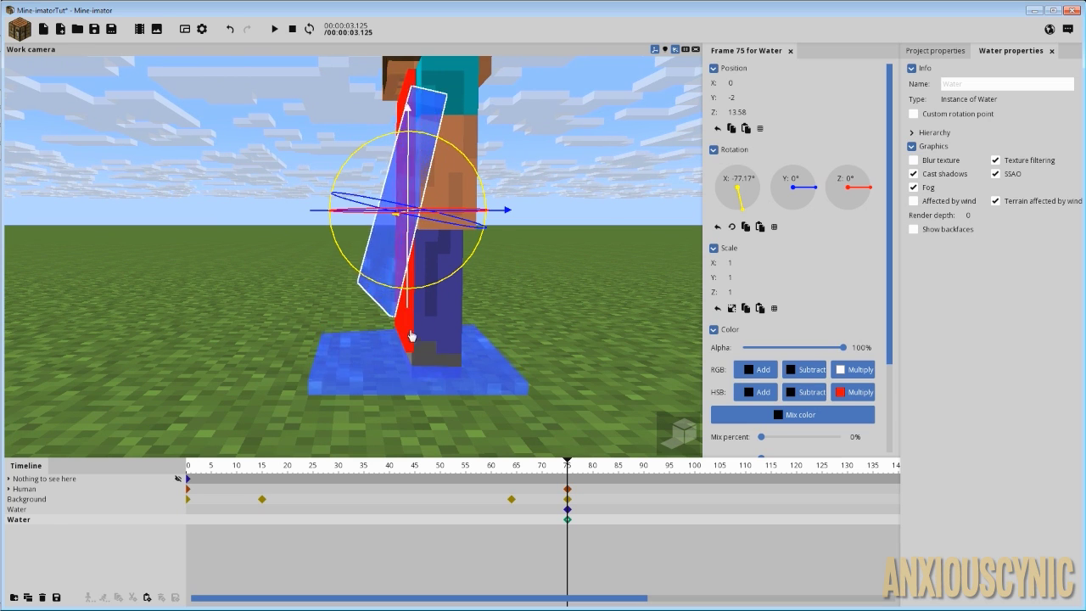
{"action": "right_click_drag", "start_coordinate": [552, 265], "coordinate": [534, 266]}
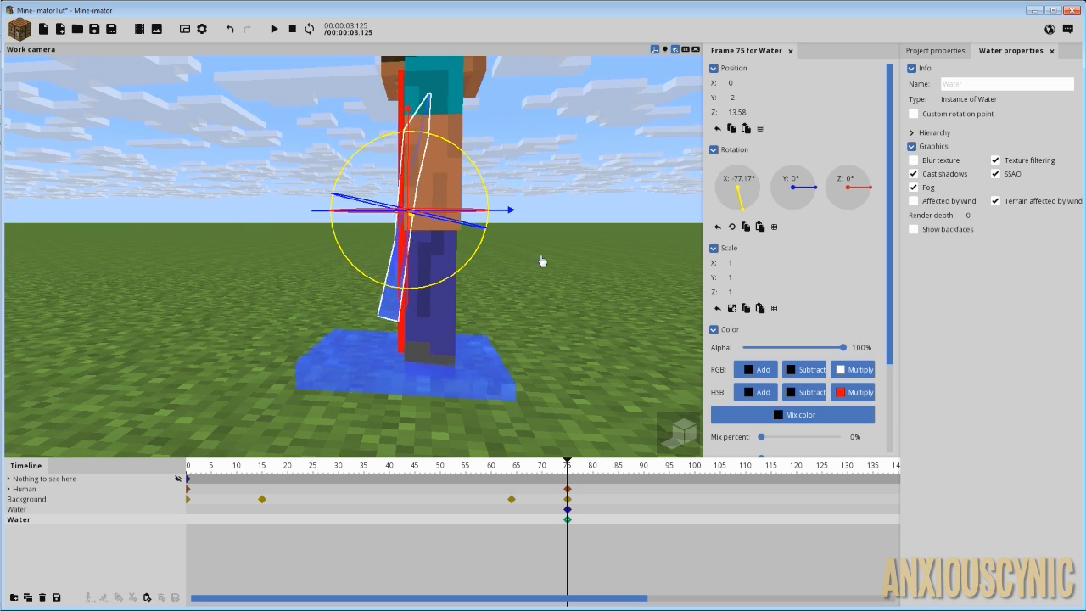
{"action": "right_click_drag", "start_coordinate": [542, 261], "coordinate": [509, 132]}
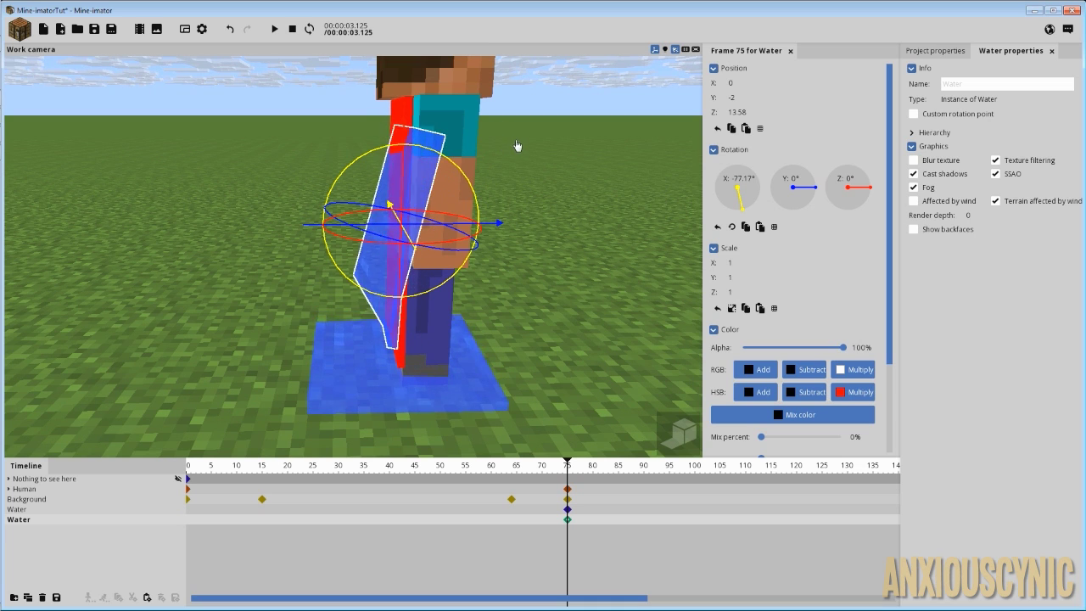
{"action": "right_click_drag", "start_coordinate": [553, 162], "coordinate": [545, 160]}
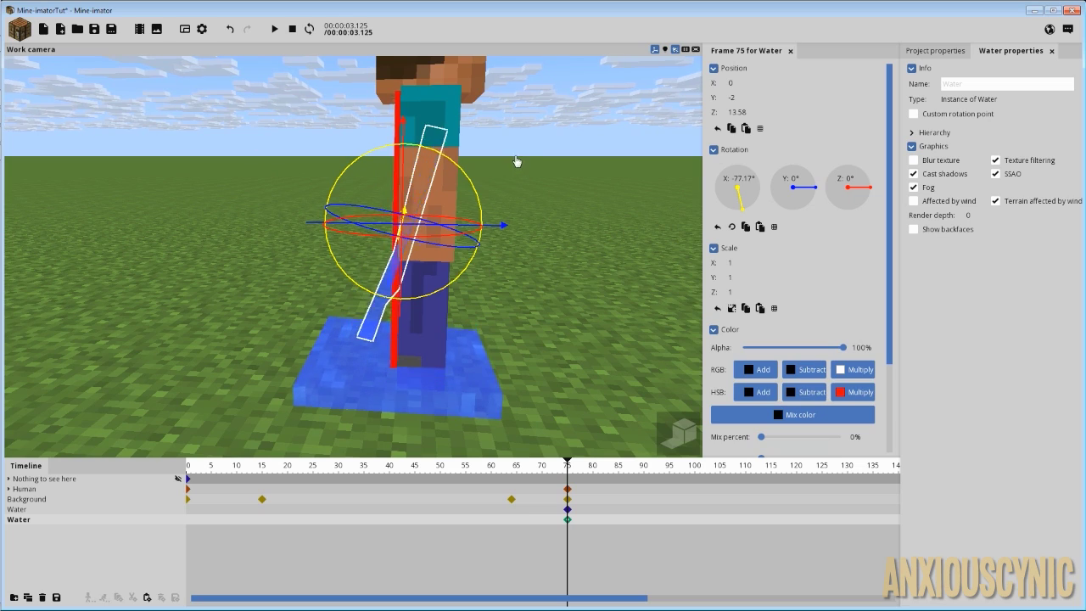
Move the tilted Water block away behind the character to a Y position of about -13.56.
{"action": "left_click_drag", "start_coordinate": [496, 225], "coordinate": [459, 228]}
{"action": "right_click_drag", "start_coordinate": [458, 228], "coordinate": [458, 254]}
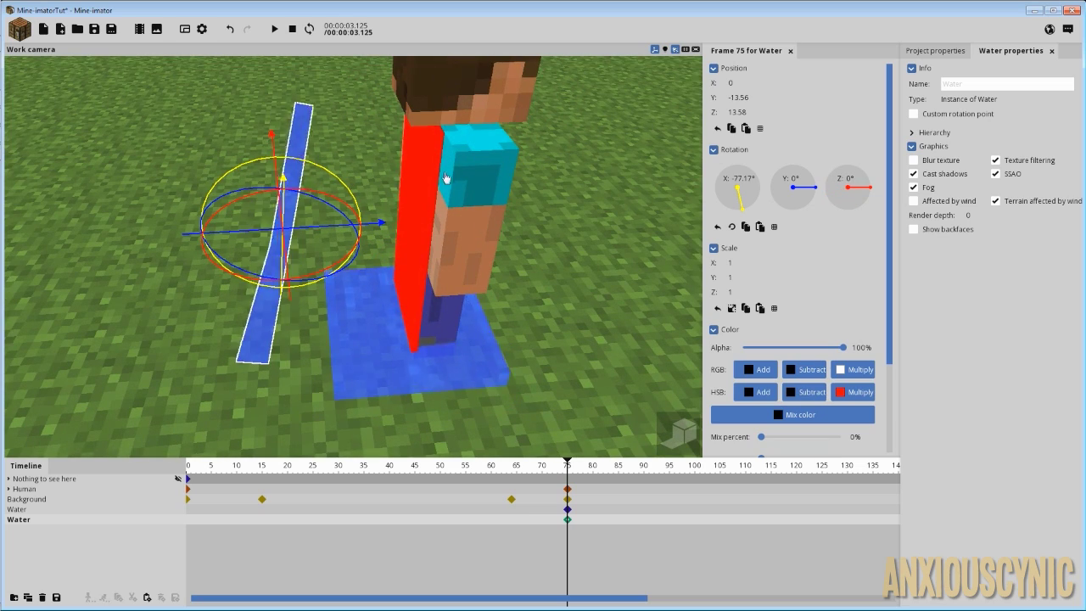
{"action": "right_click_drag", "start_coordinate": [447, 177], "coordinate": [438, 161]}
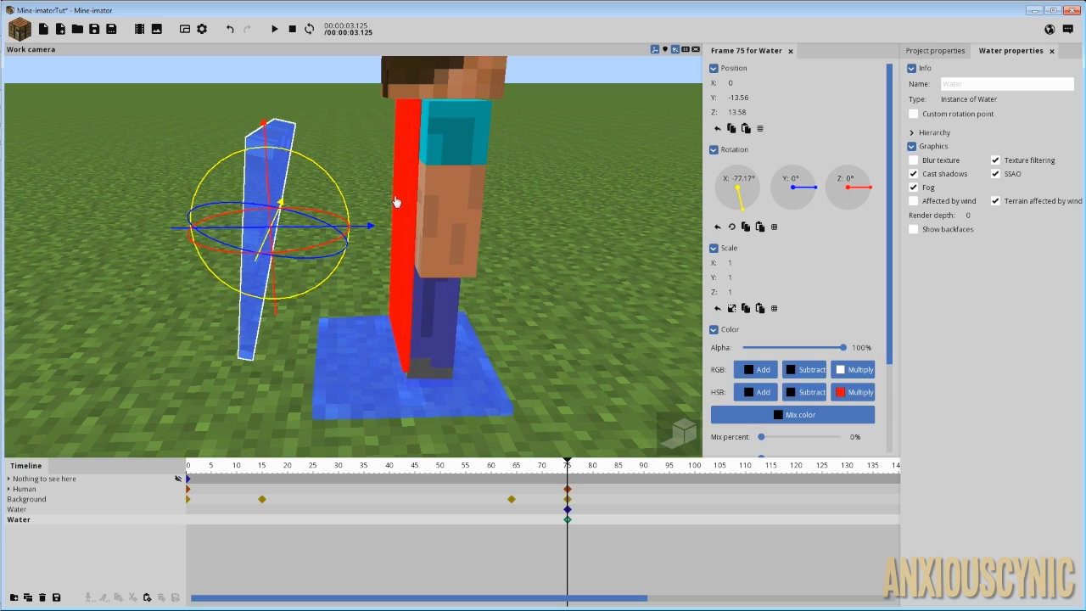
{"action": "right_click_drag", "start_coordinate": [396, 202], "coordinate": [370, 280]}
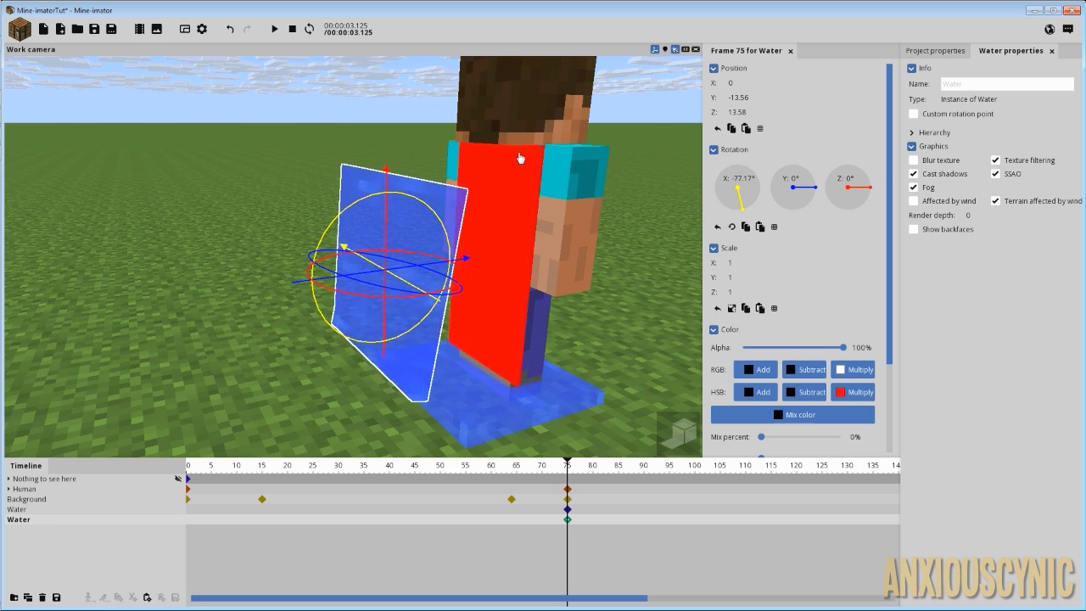
{"action": "right_click_drag", "start_coordinate": [430, 233], "coordinate": [510, 224]}
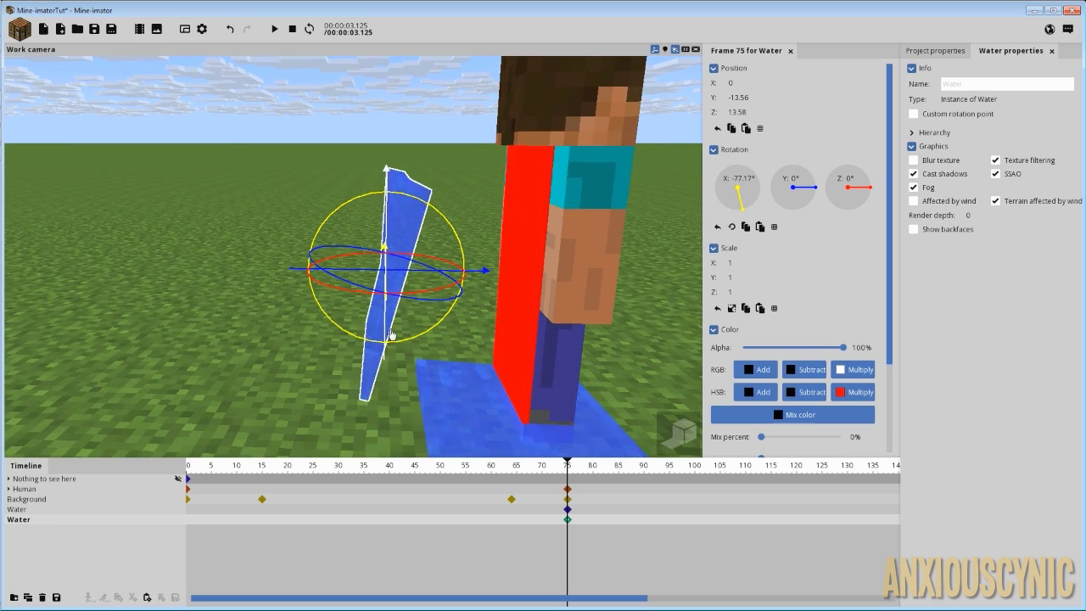
Duplicate the tilted Water block and parent the copy to the original.
{"action": "left_click", "coordinate": [28, 597]}
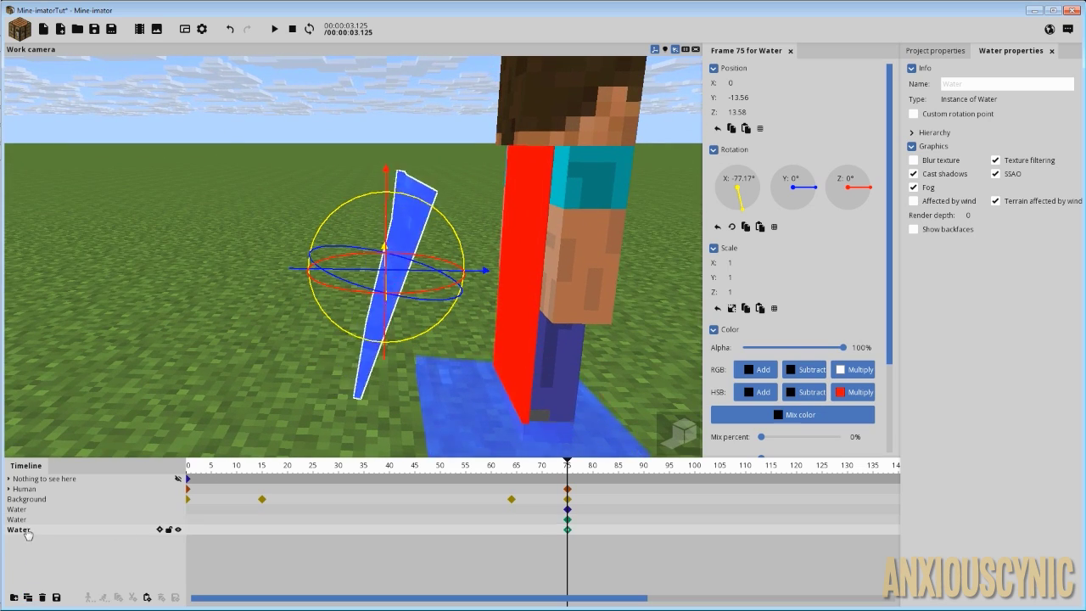
{"action": "left_click", "coordinate": [28, 536]}
{"action": "left_click_drag", "start_coordinate": [20, 529], "coordinate": [19, 518]}
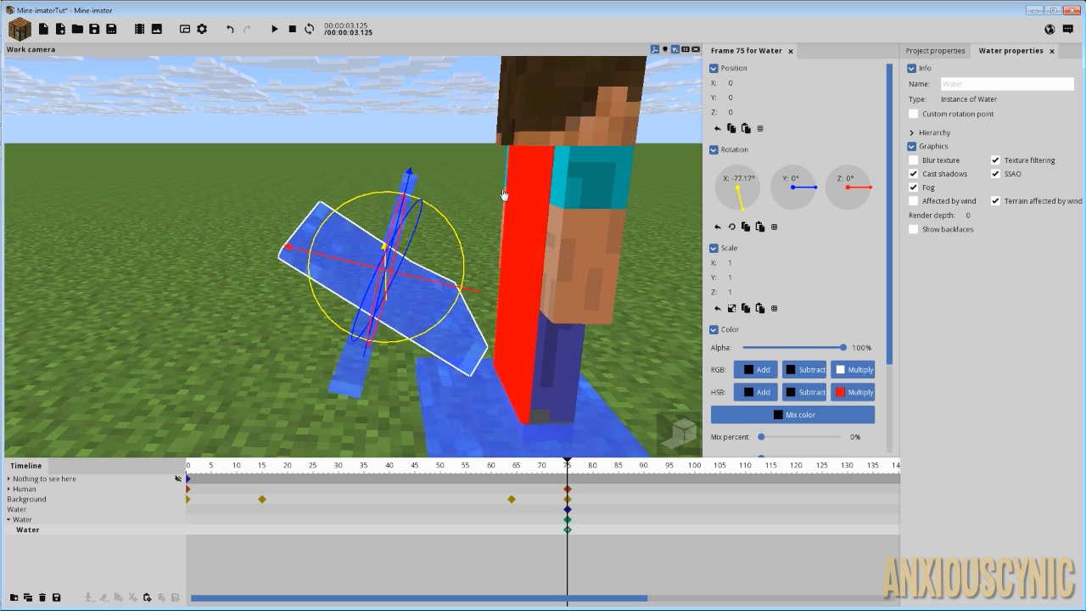
Reset the child Water block's X rotation to 0° and move it along Y to about 15.29.
{"action": "right_click", "coordinate": [733, 184]}
{"action": "left_click_drag", "start_coordinate": [419, 178], "coordinate": [458, 59]}
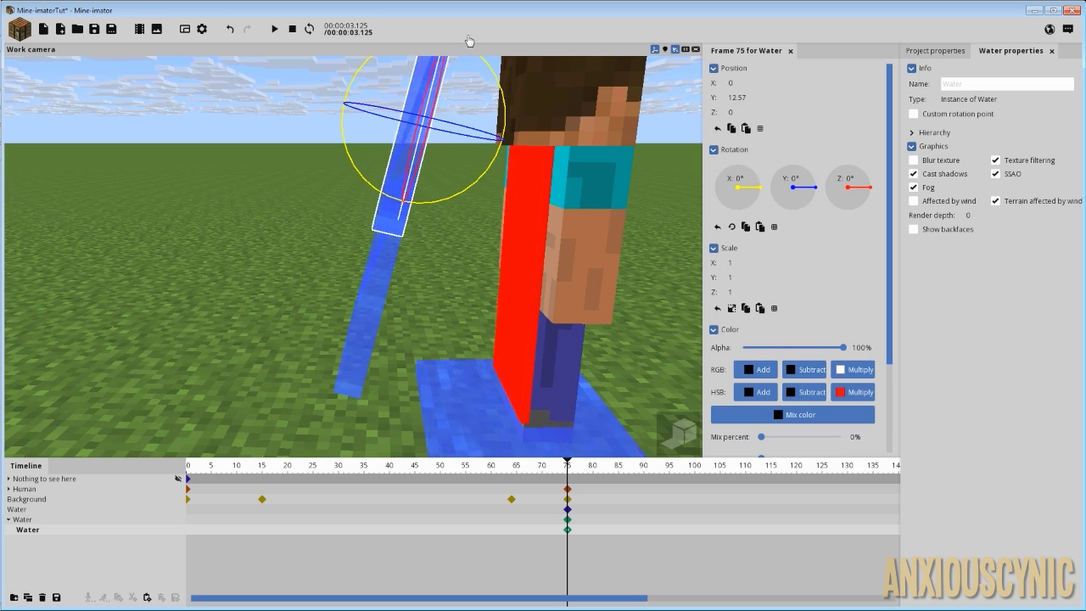
{"action": "right_click_drag", "start_coordinate": [458, 59], "coordinate": [465, 301]}
{"action": "key", "text": "s"}
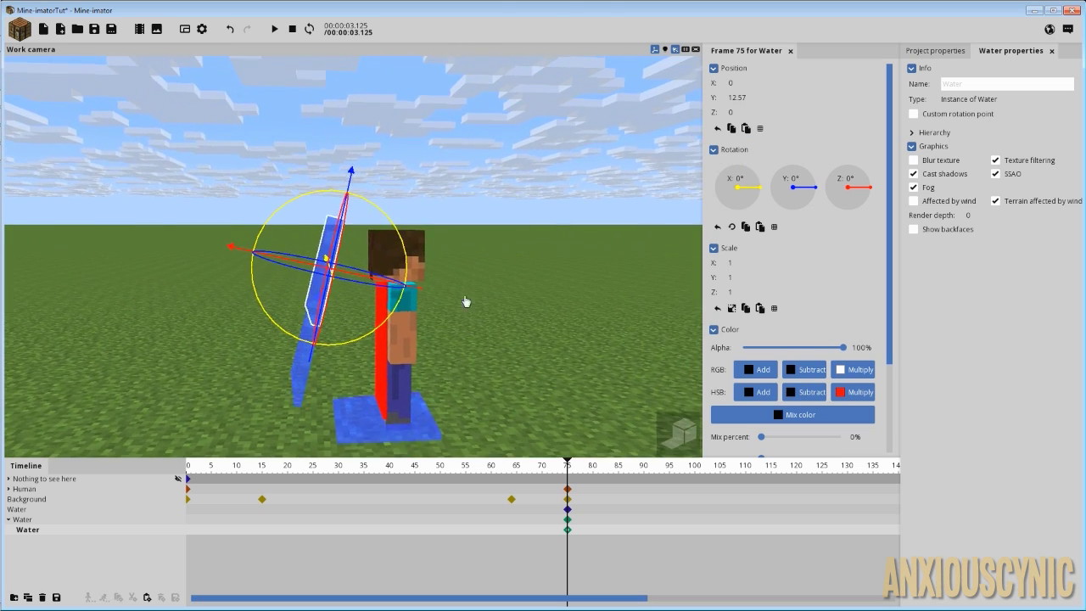
{"action": "left_click_drag", "start_coordinate": [364, 183], "coordinate": [363, 165]}
{"action": "key", "text": "w"}
{"action": "right_click_drag", "start_coordinate": [363, 165], "coordinate": [425, 117]}
{"action": "key", "text": "s"}
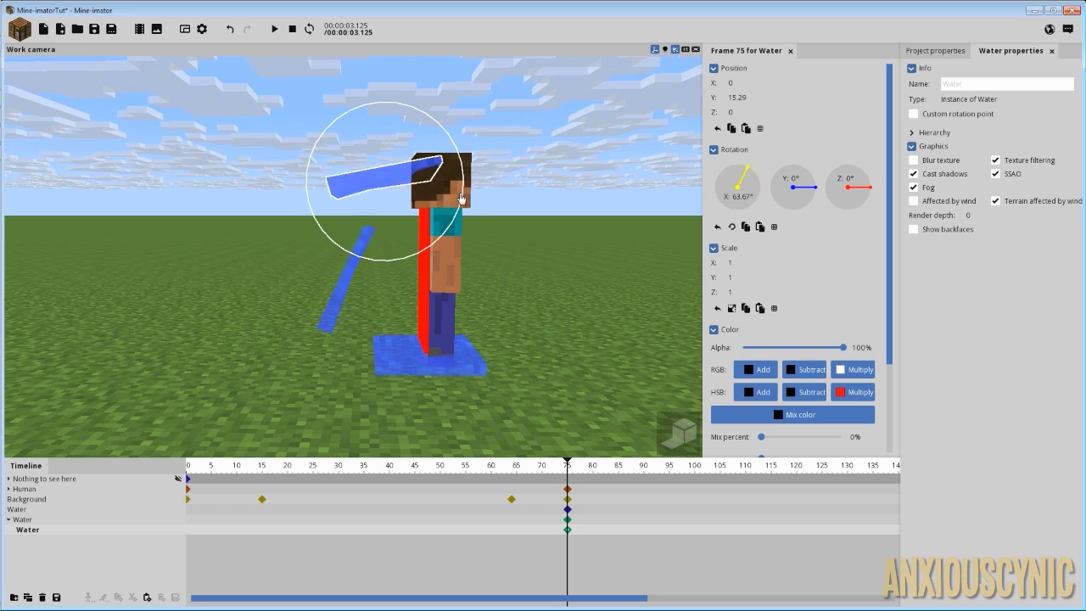
Swing the child Water block back and forth about X to test the bend, ending at about 1.71°.
{"action": "left_click_drag", "start_coordinate": [458, 143], "coordinate": [359, 90]}
{"action": "left_click_drag", "start_coordinate": [430, 146], "coordinate": [487, 138]}
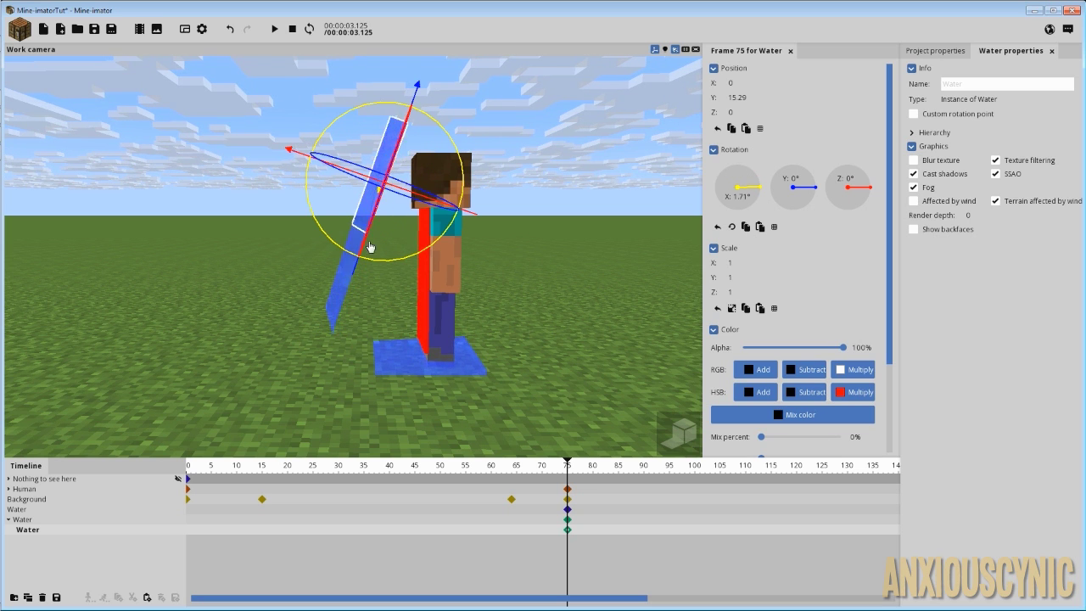
Undo the two tilted, parented Water blocks and delete the remaining flat Water block at the character's feet.
{"action": "key", "text": "ctrl+z"}
{"action": "key", "text": "ctrl+z"}
{"action": "key", "text": "ctrl+z"}
{"action": "key", "text": "ctrl+z"}
{"action": "key", "text": "ctrl+z"}
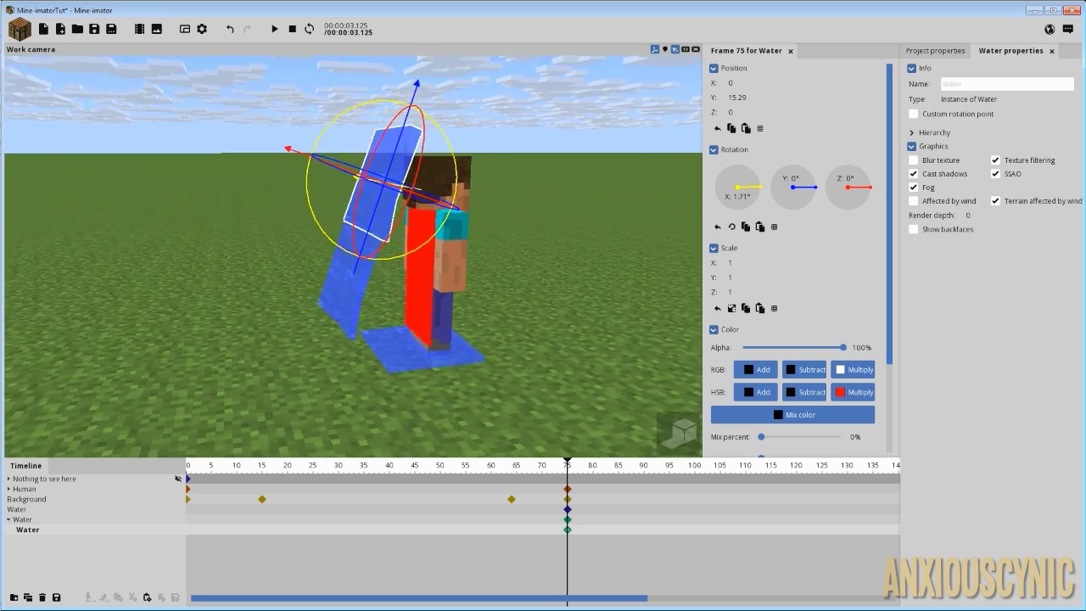
{"action": "left_click", "coordinate": [21, 509]}
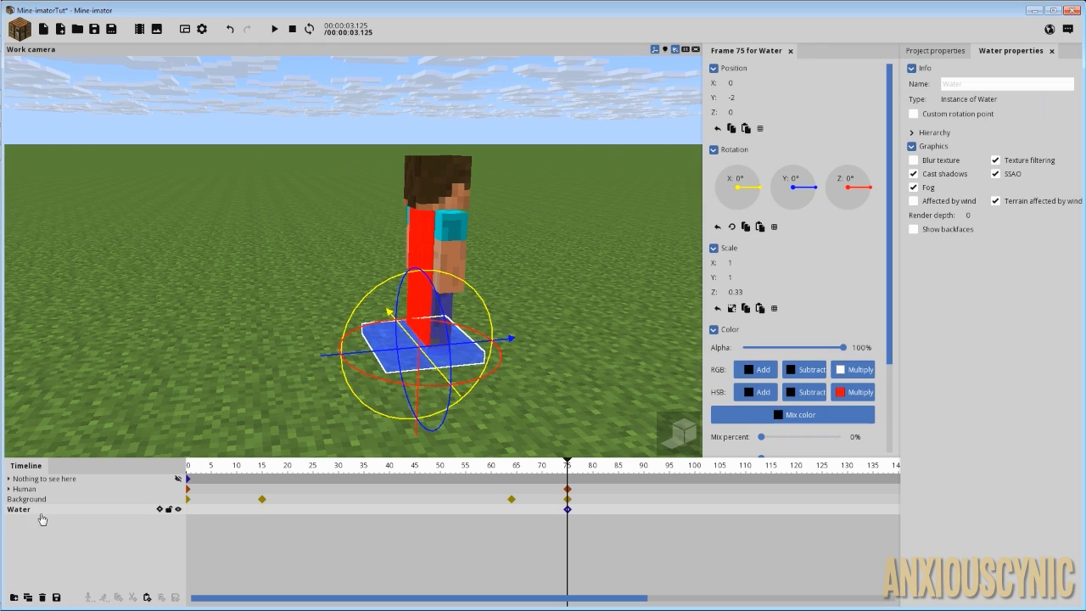
{"action": "left_click", "coordinate": [43, 597]}
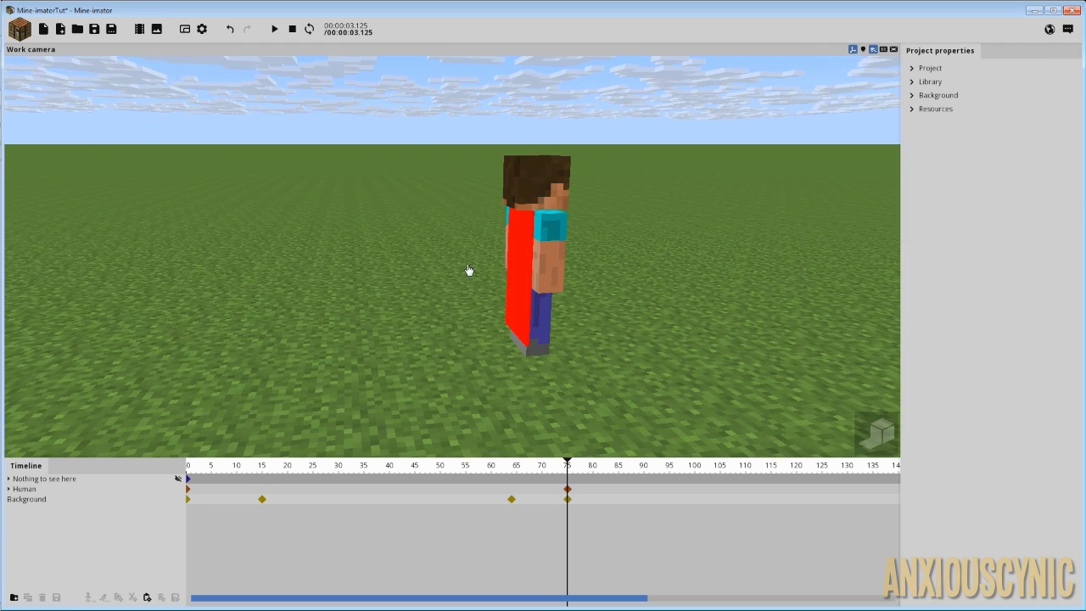
Select the red Cape on the Human's back and examine how it sits against the body from the back and side.
{"action": "scroll", "coordinate": [531, 279], "scroll_direction": "up", "scroll_amount": 5}
{"action": "right_click_drag", "start_coordinate": [514, 232], "coordinate": [514, 231]}
{"action": "scroll", "coordinate": [511, 236], "scroll_direction": "up", "scroll_amount": 2}
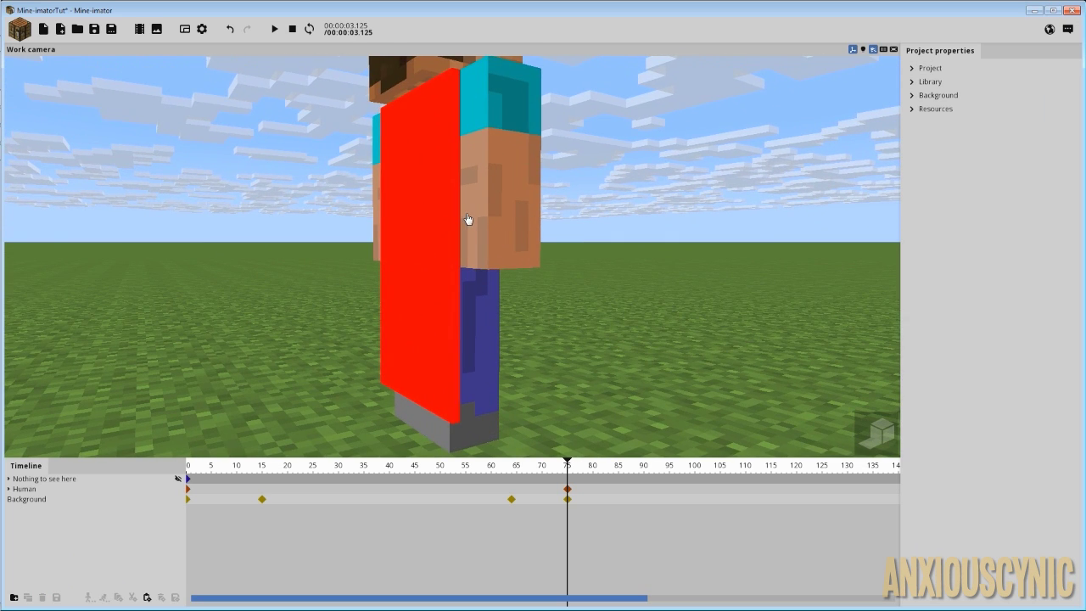
{"action": "left_click", "coordinate": [430, 182]}
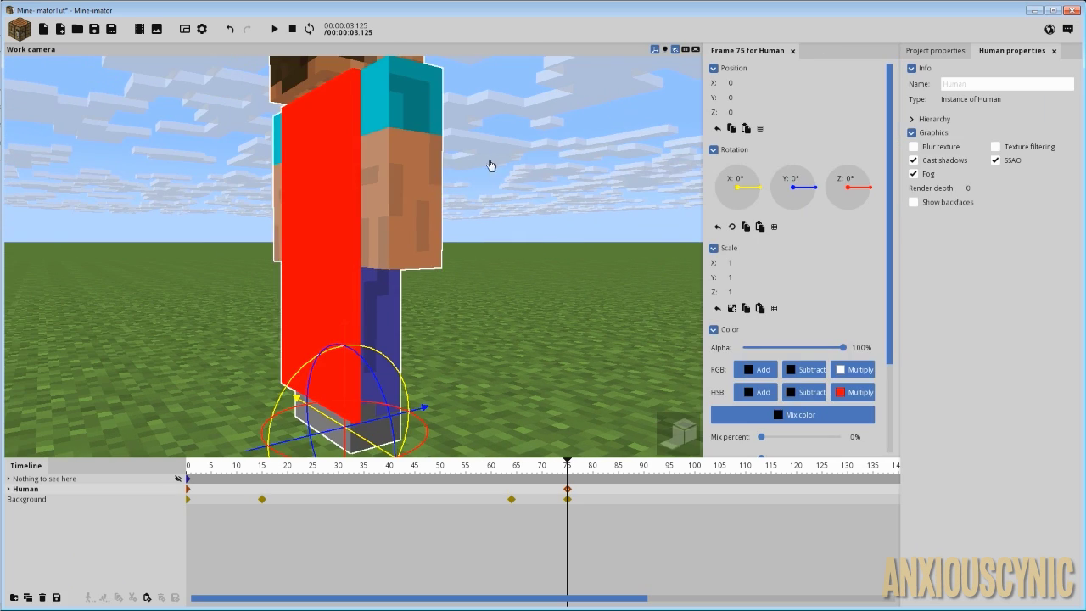
{"action": "left_click", "coordinate": [306, 165]}
{"action": "right_click_drag", "start_coordinate": [306, 164], "coordinate": [306, 164]}
{"action": "right_click_drag", "start_coordinate": [420, 239], "coordinate": [420, 239]}
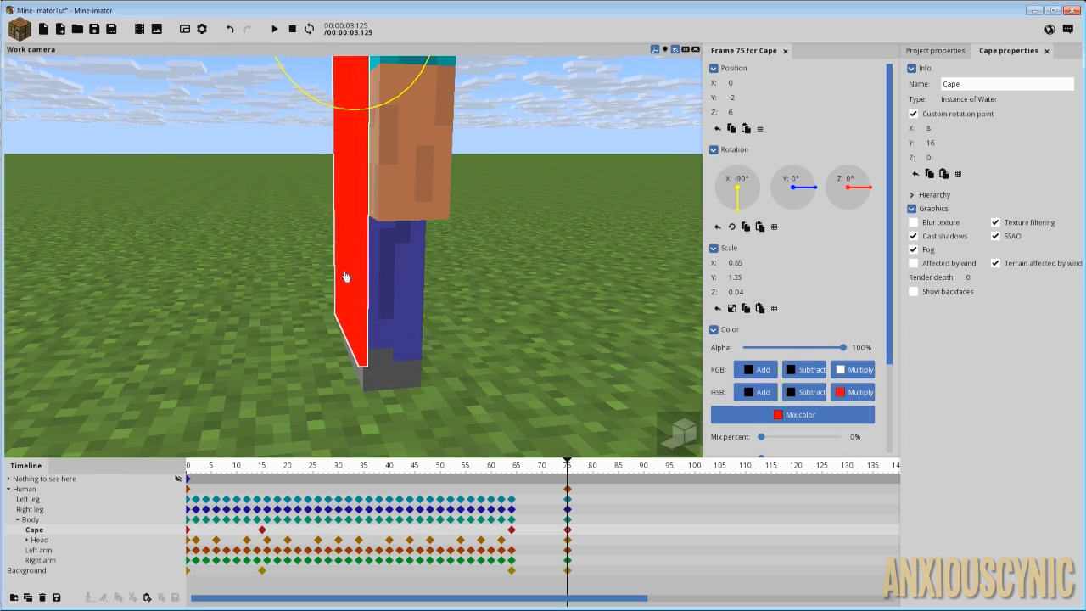
{"action": "right_click_drag", "start_coordinate": [345, 277], "coordinate": [426, 287]}
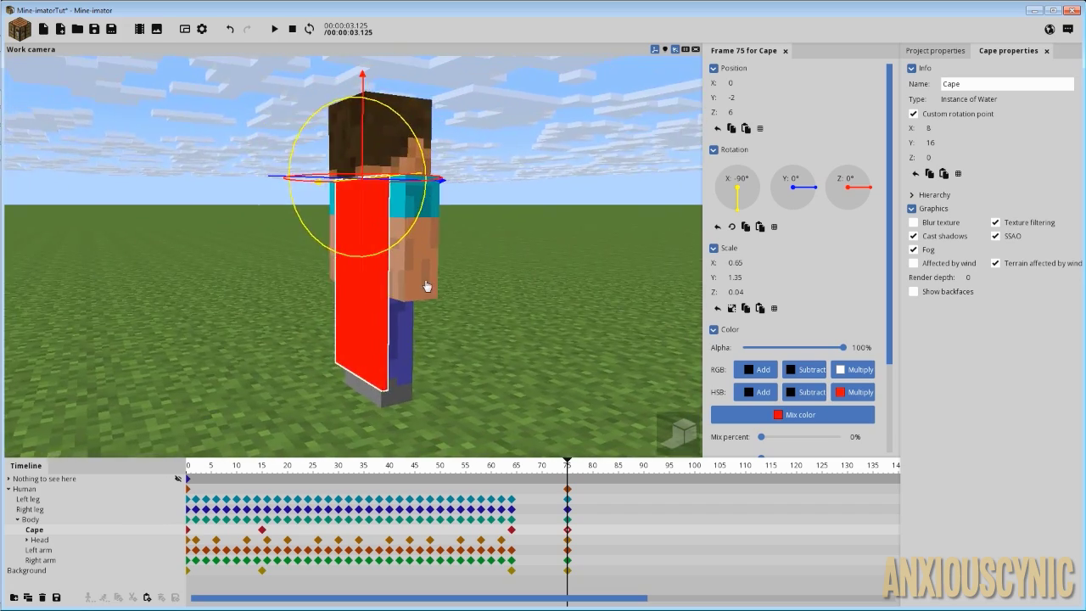